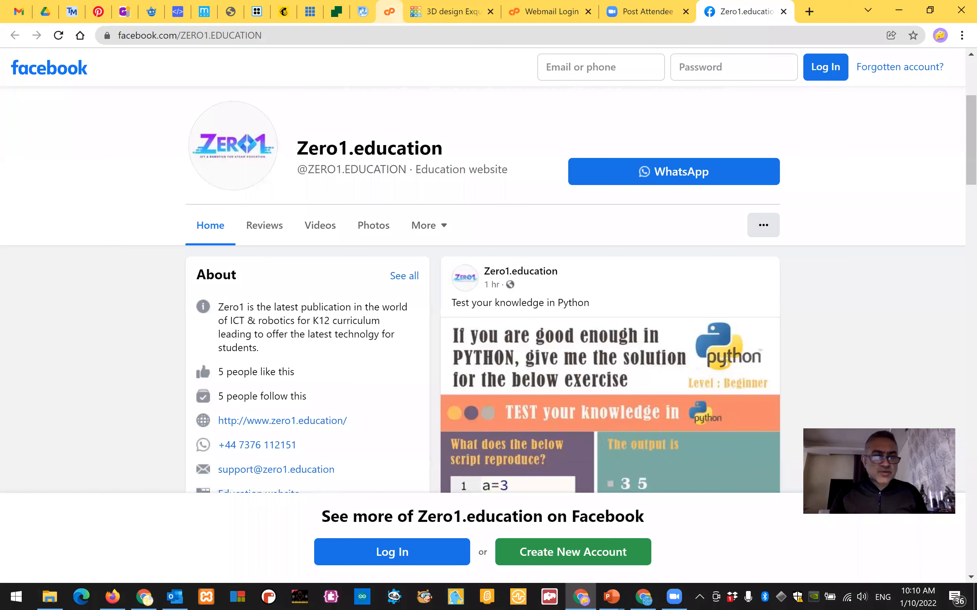
key(alt+Tab)
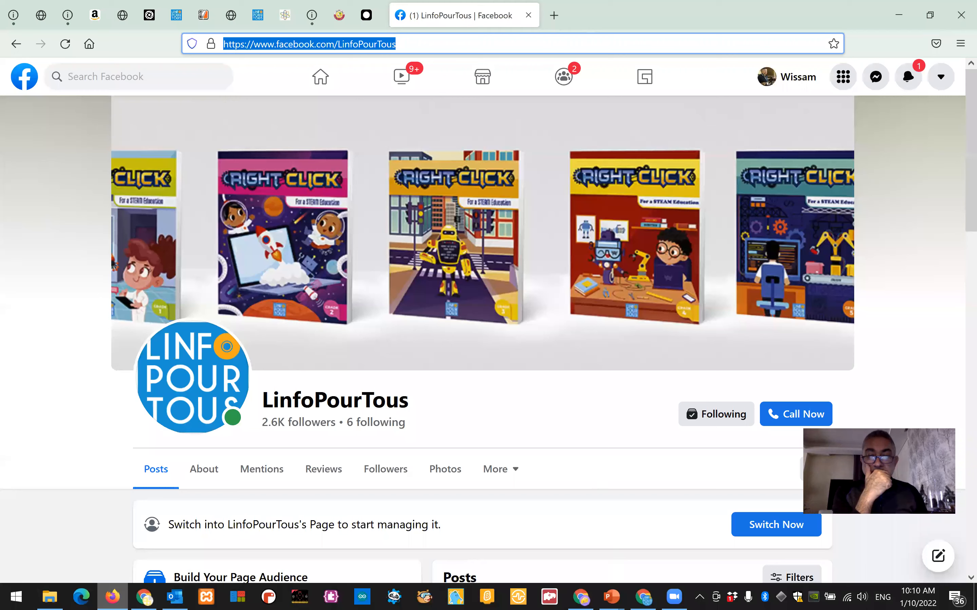
click(581, 597)
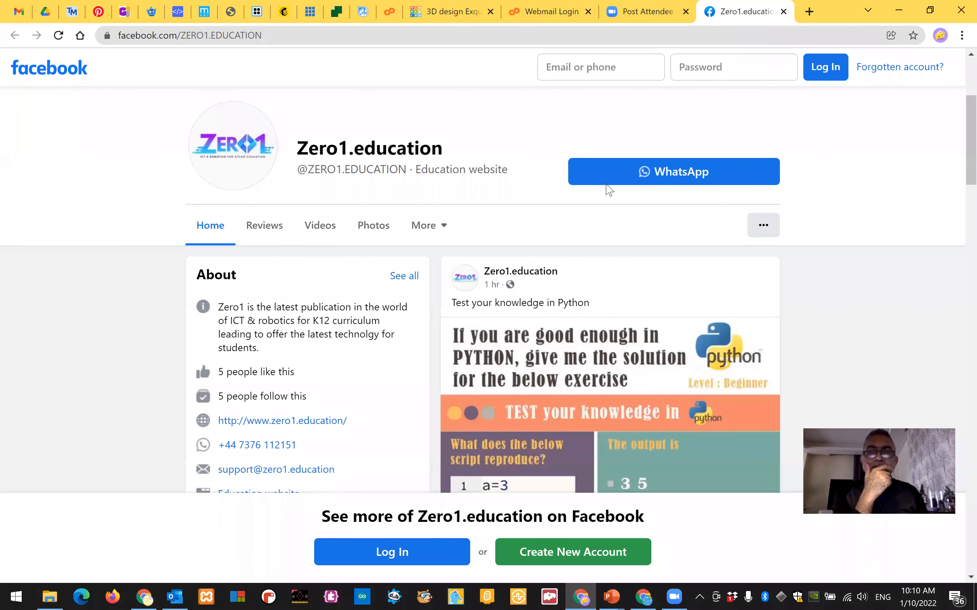
Return to the Tinkercad dashboard and create a new 3D design.
click(24, 64)
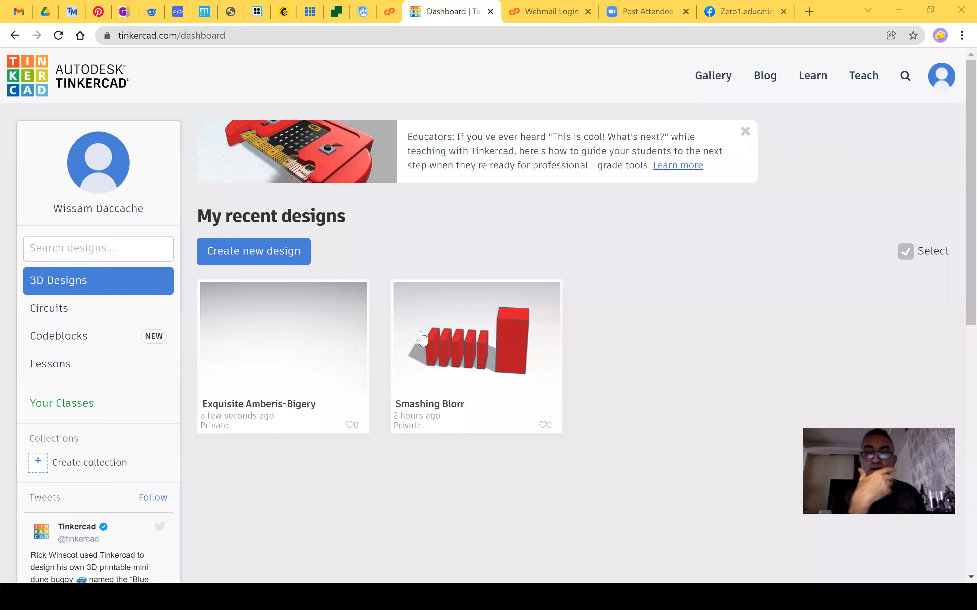
mouse_move(288, 335)
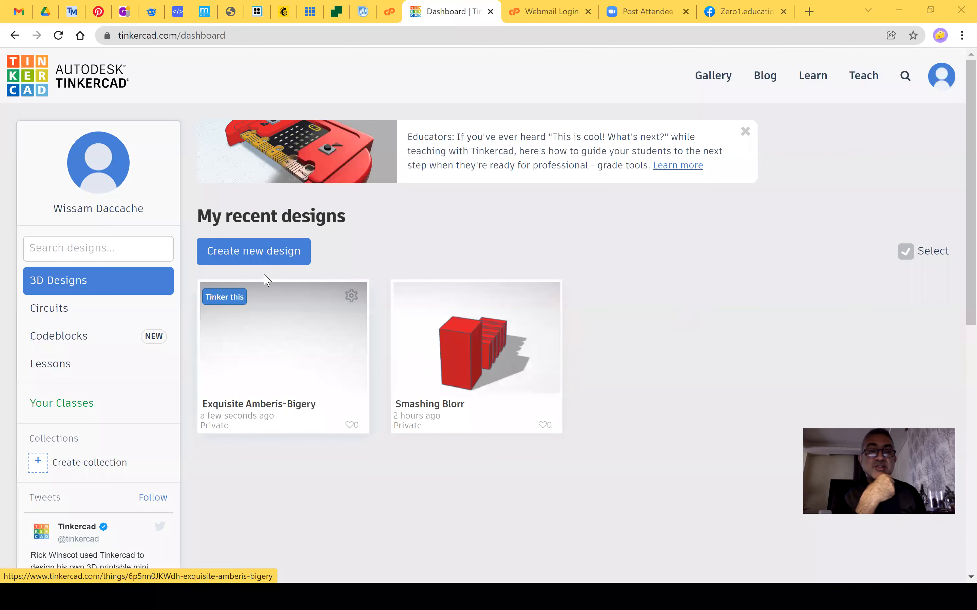
click(261, 252)
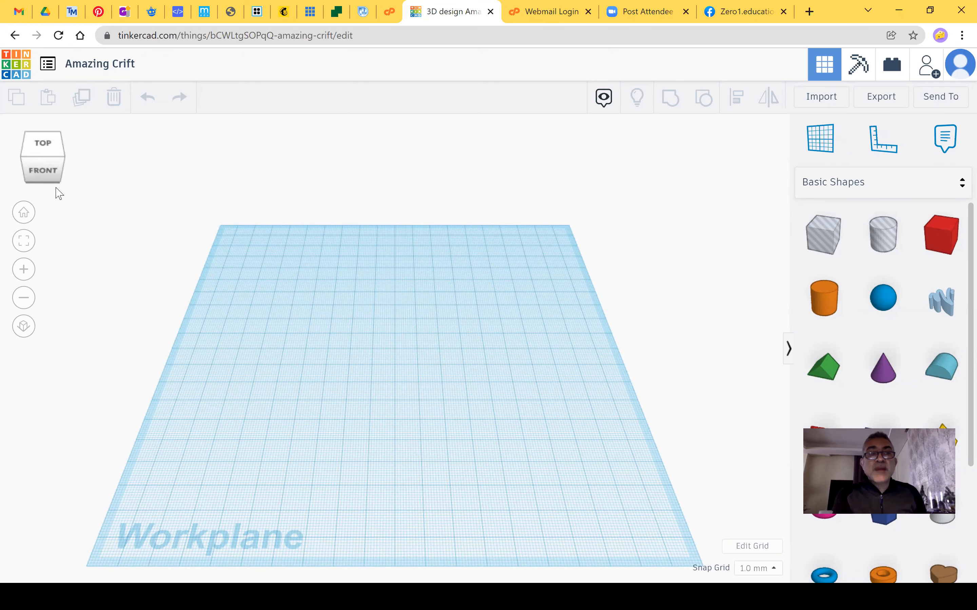
Orbit the empty workplane and bring it back to a lower front view.
click(32, 179)
drag(42, 173, 16, 173)
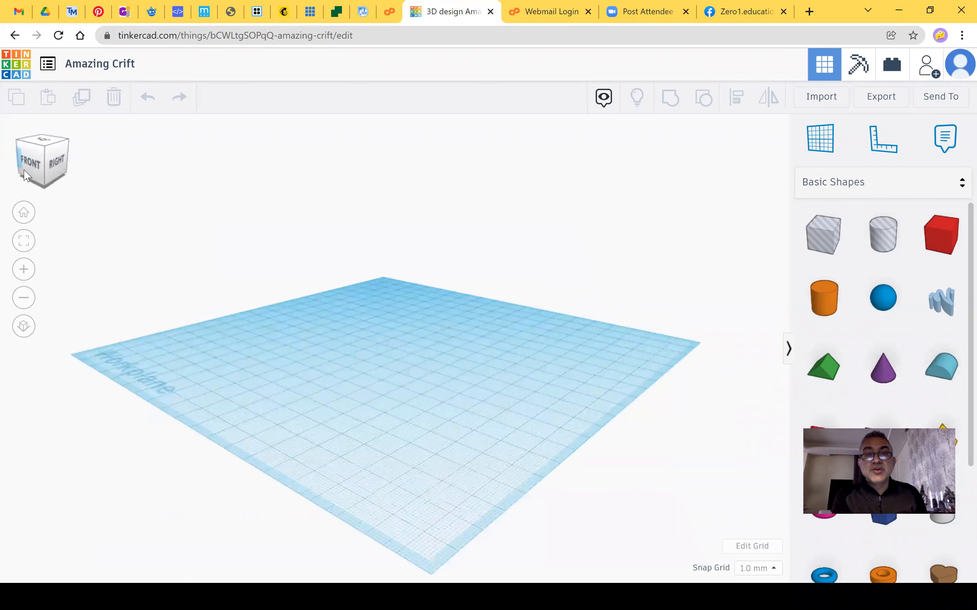
click(28, 176)
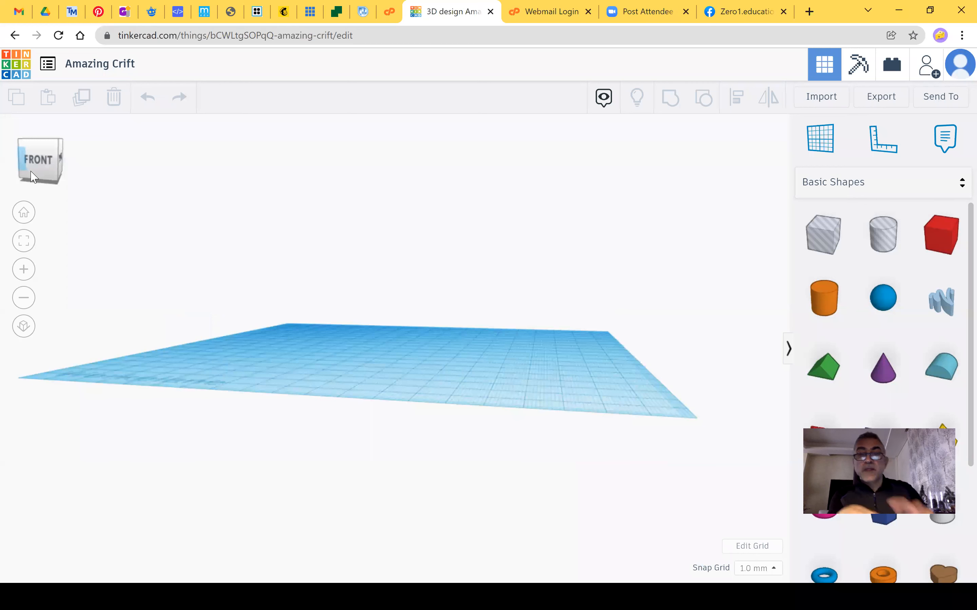
click(32, 177)
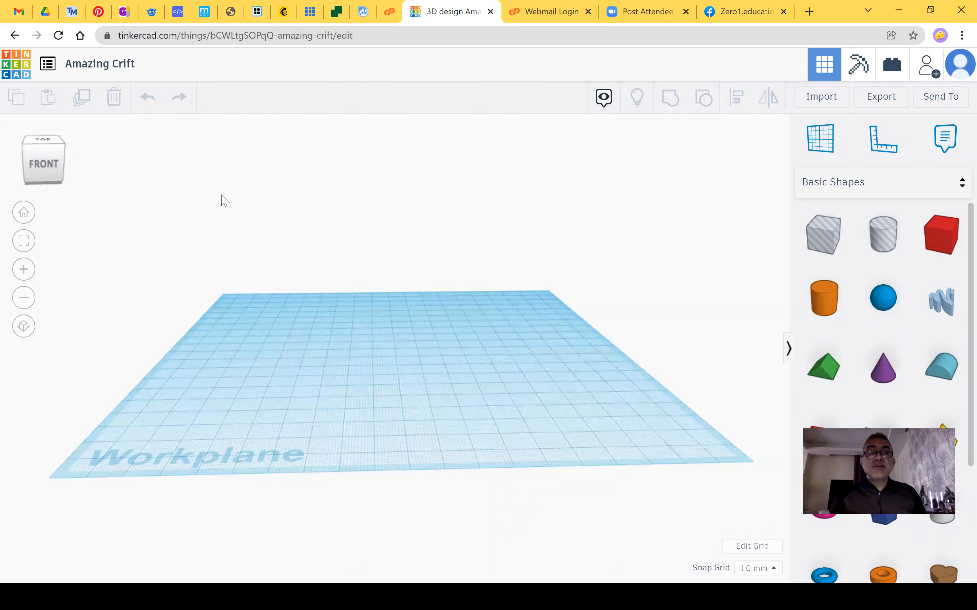
Look through the shape categories in the Shapes Library and return to Basic Shapes.
click(842, 265)
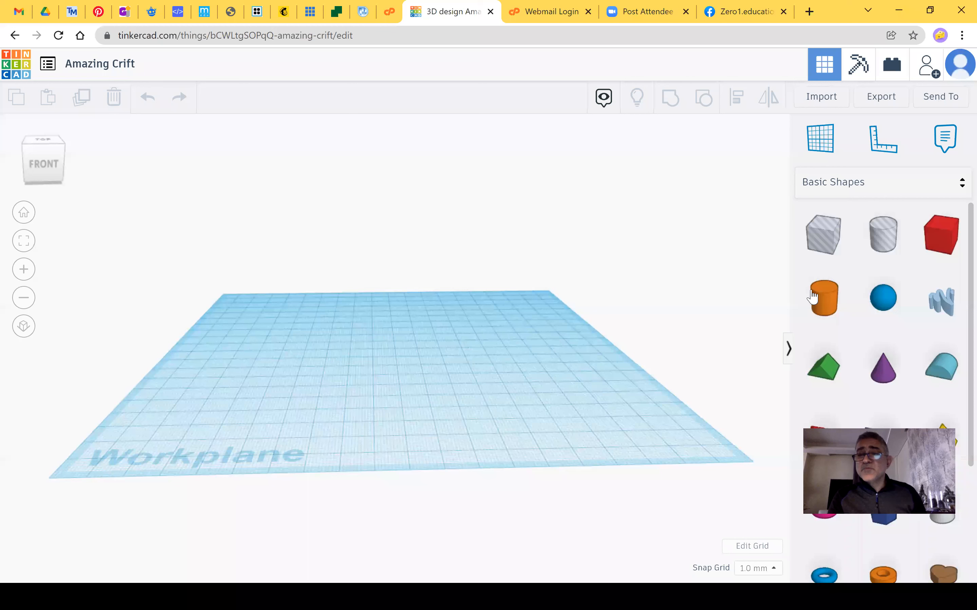
click(961, 183)
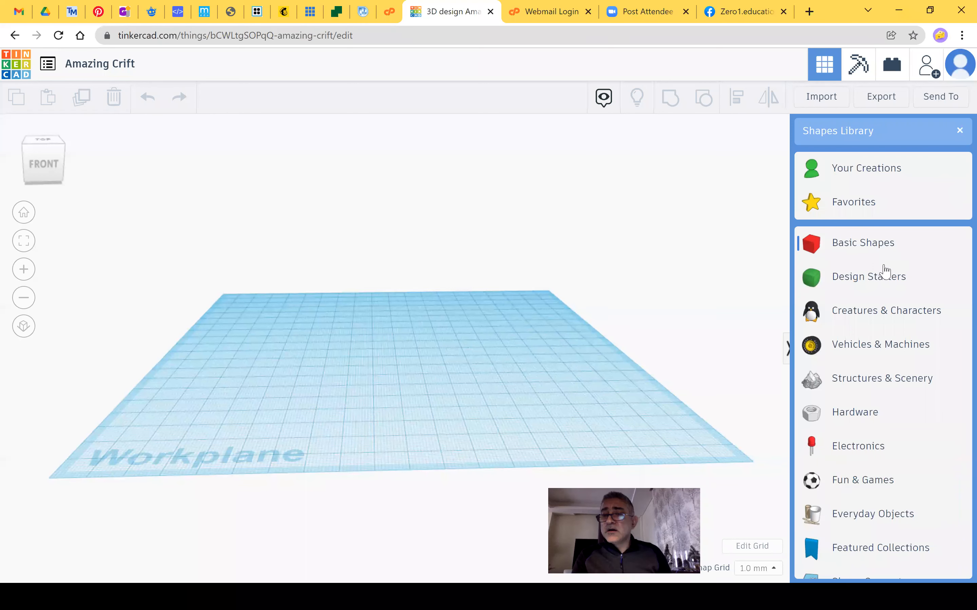
click(712, 203)
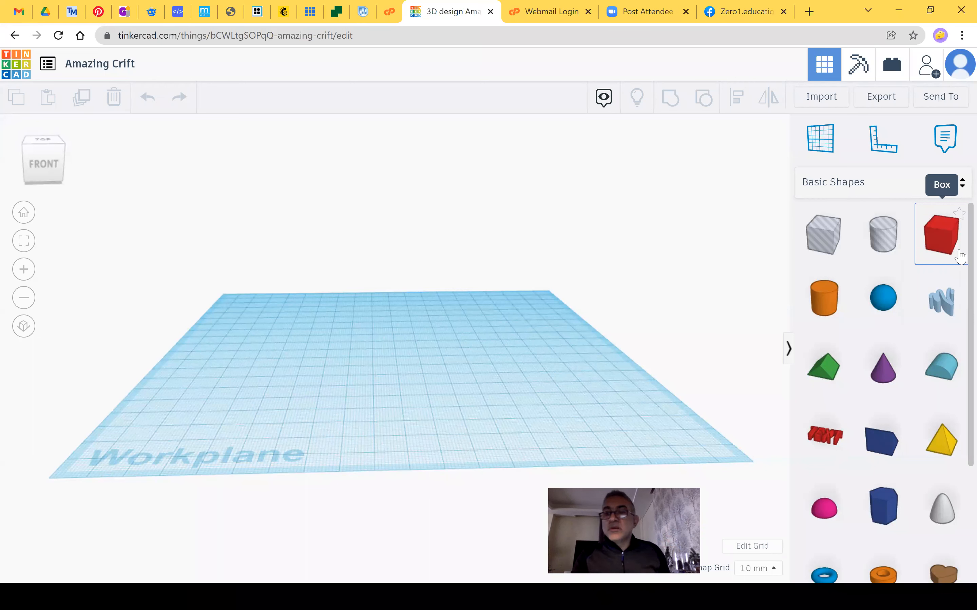
Place a red box near the front middle of the workplane and set its height to 30 mm.
drag(939, 241, 400, 415)
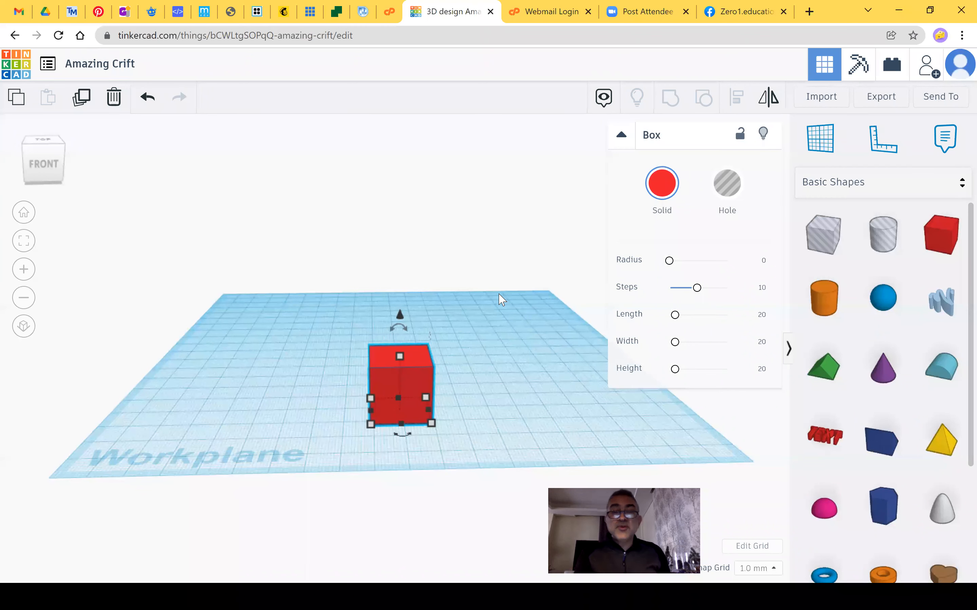
click(461, 358)
scroll(422, 421, up, 5)
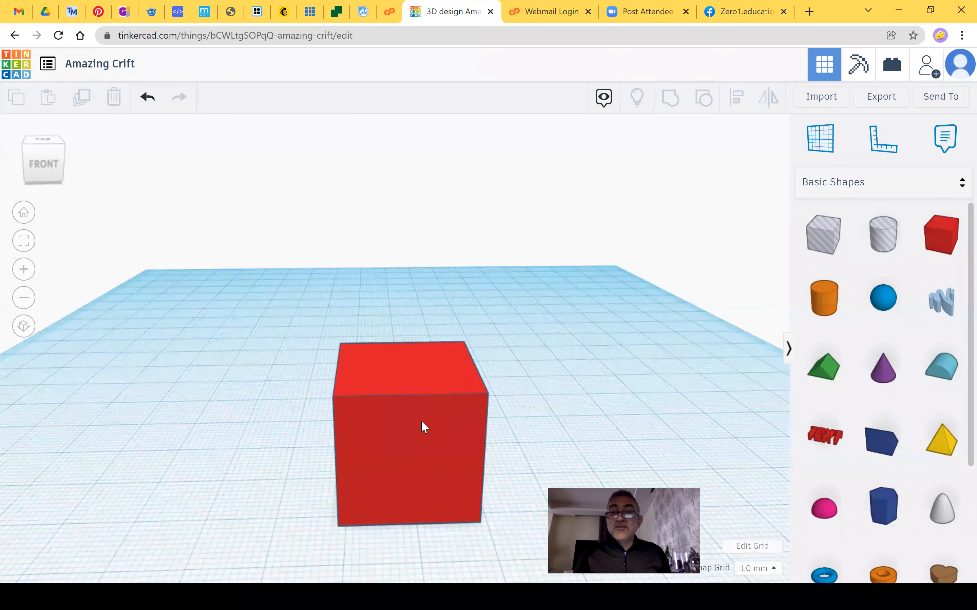
click(416, 438)
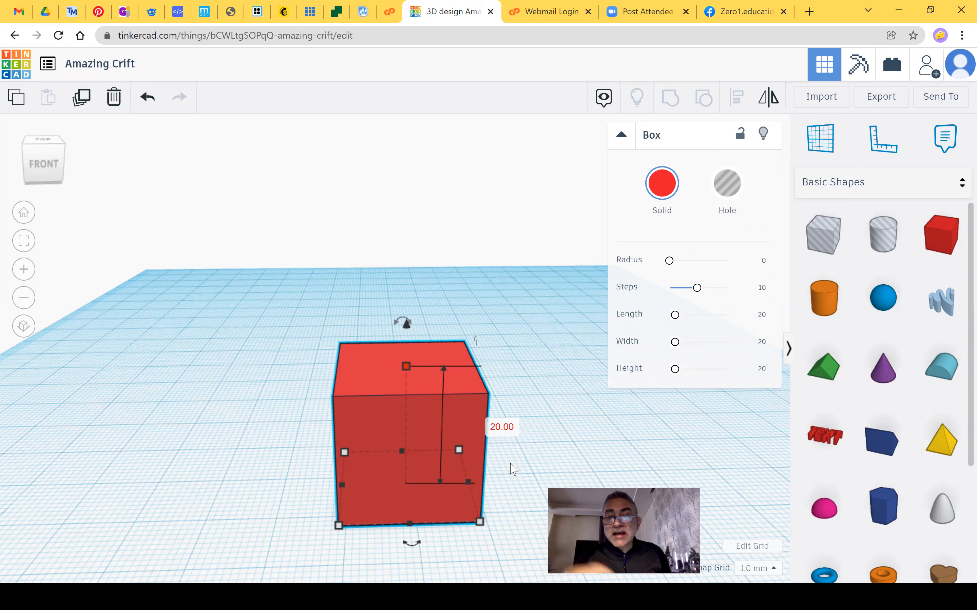
text(3)
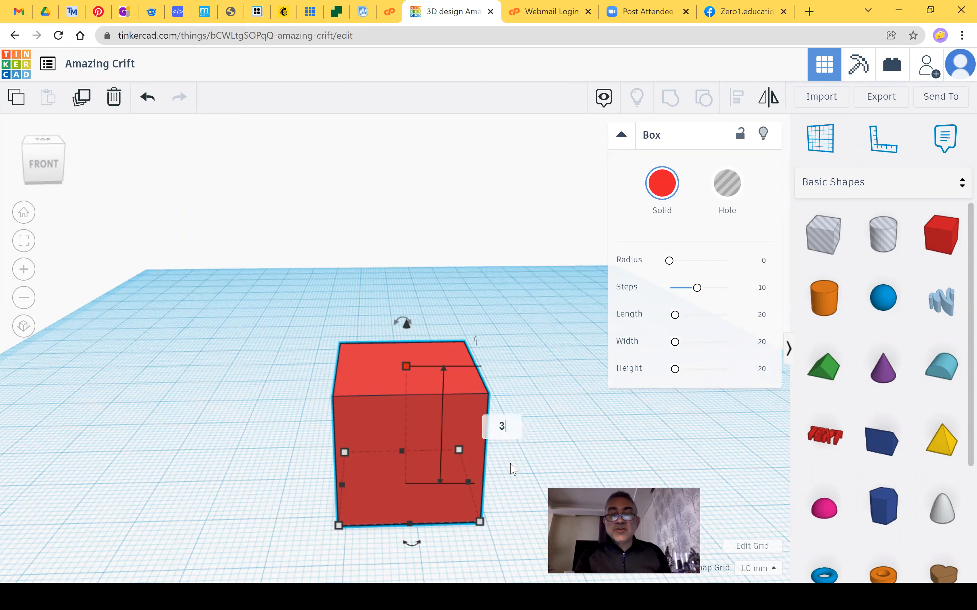
text(0)
key(Return)
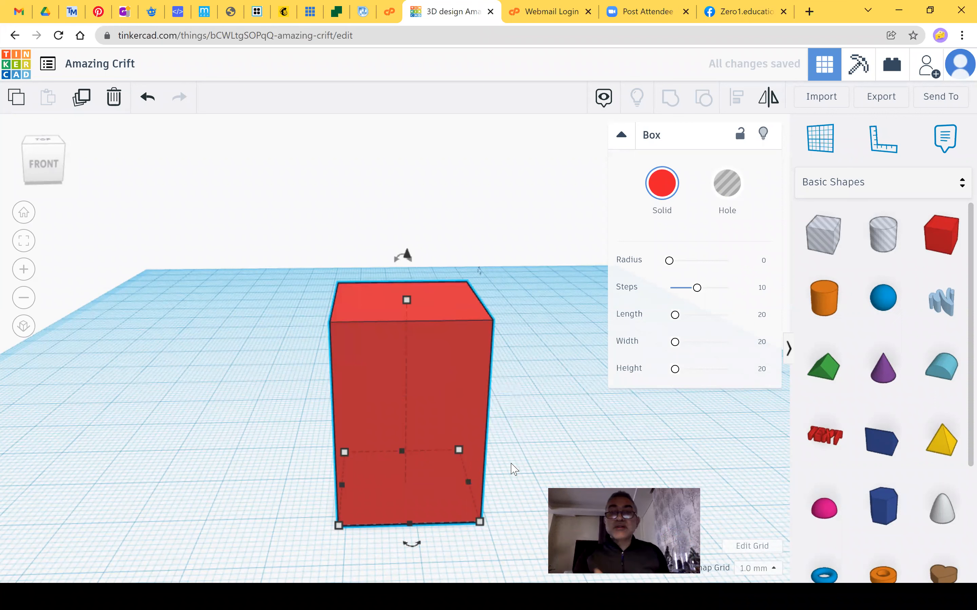
mouse_move(346, 456)
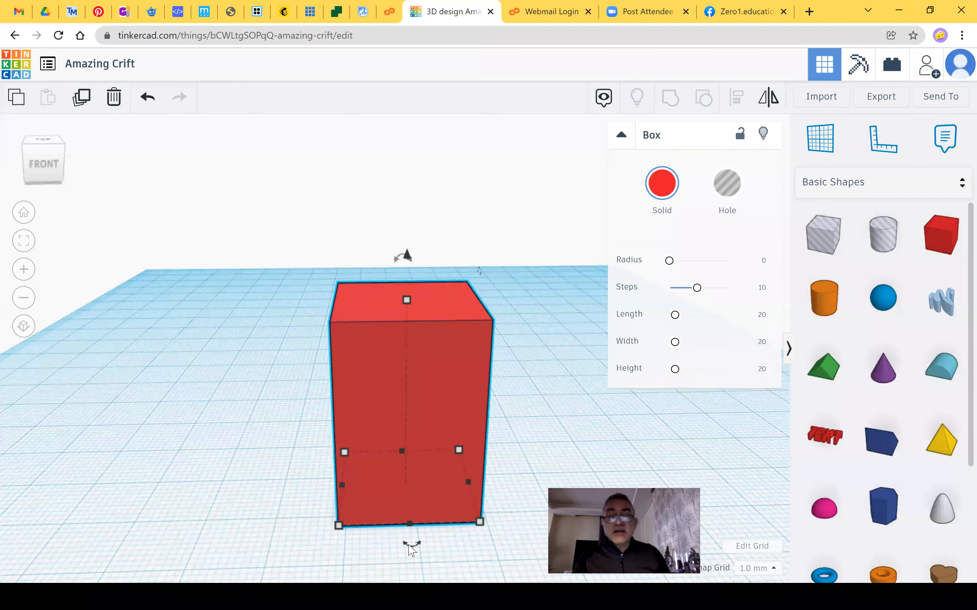
mouse_move(409, 546)
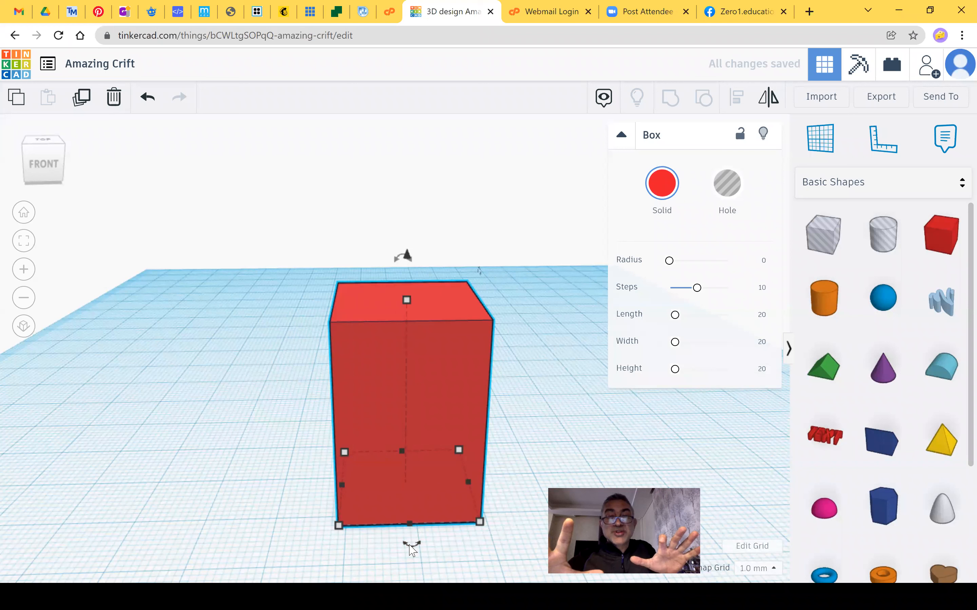
click(285, 195)
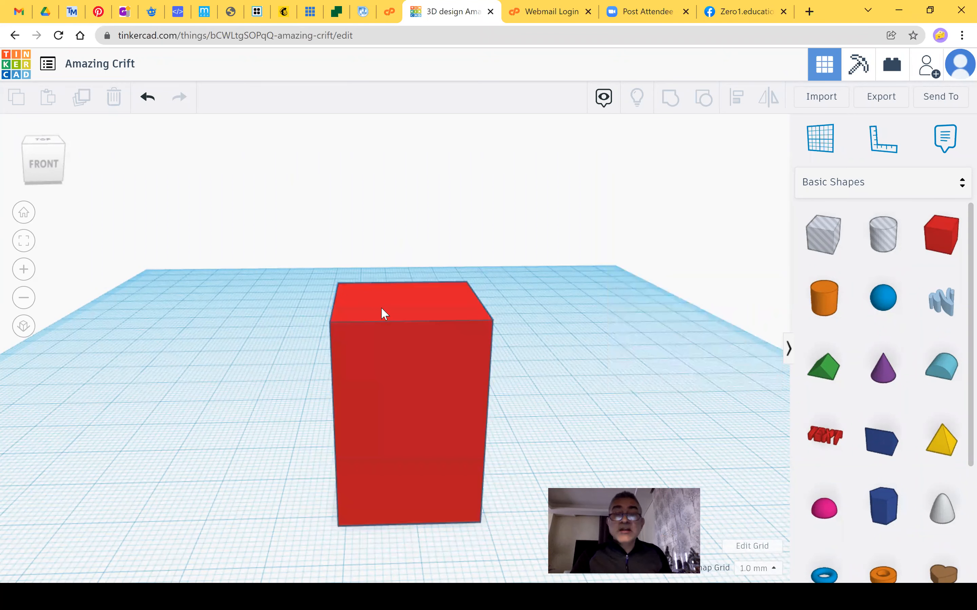
Raise the box to 10 mm above the workplane and change its solid colour to yellow.
click(398, 285)
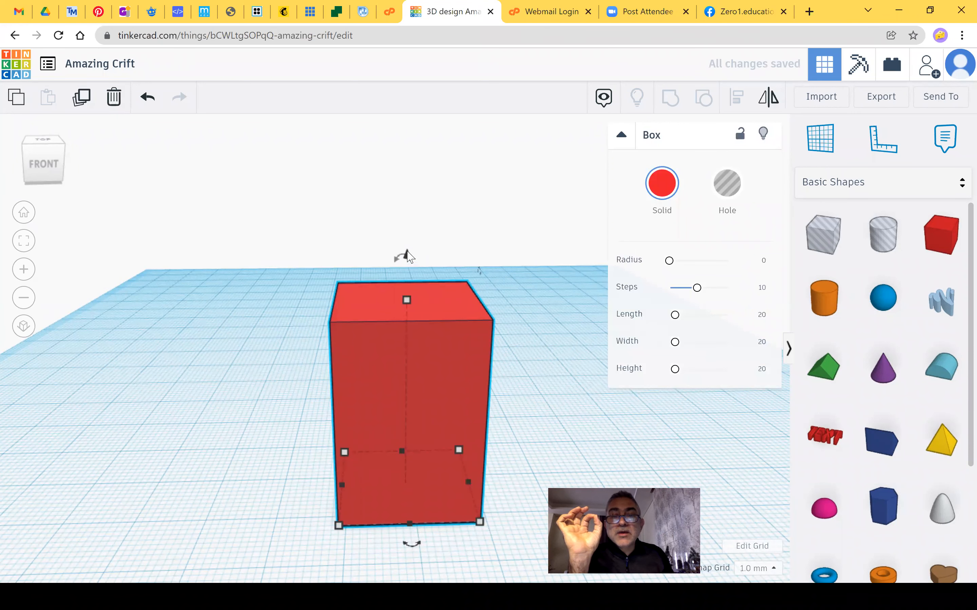
drag(405, 254, 407, 251)
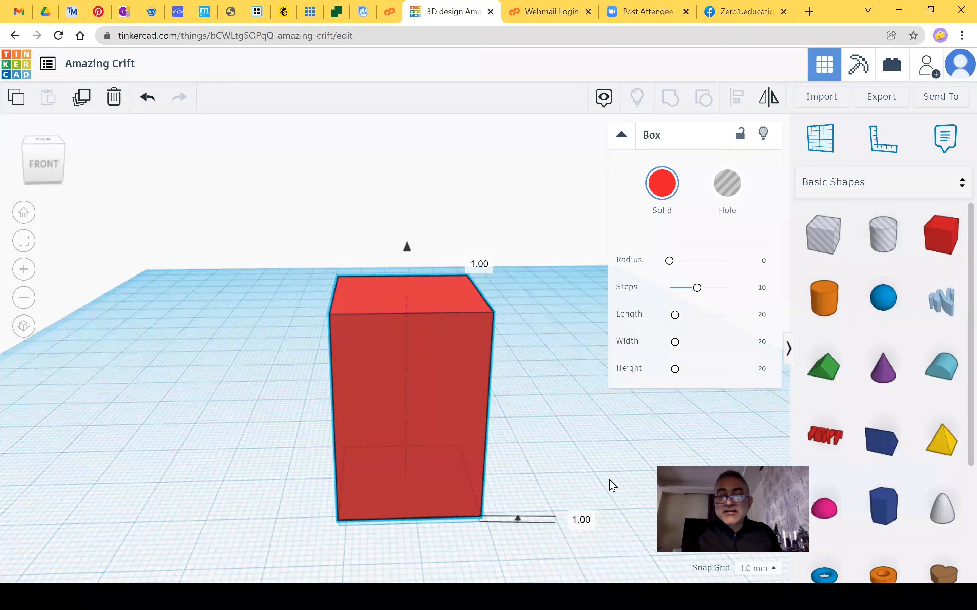
key(ctrl+Up)
key(ctrl+Up)
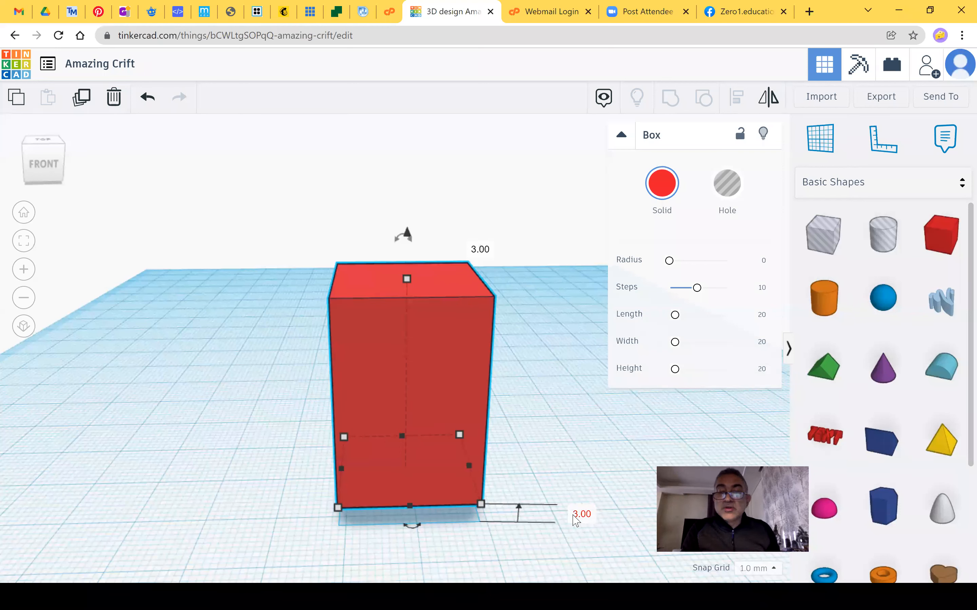
click(582, 526)
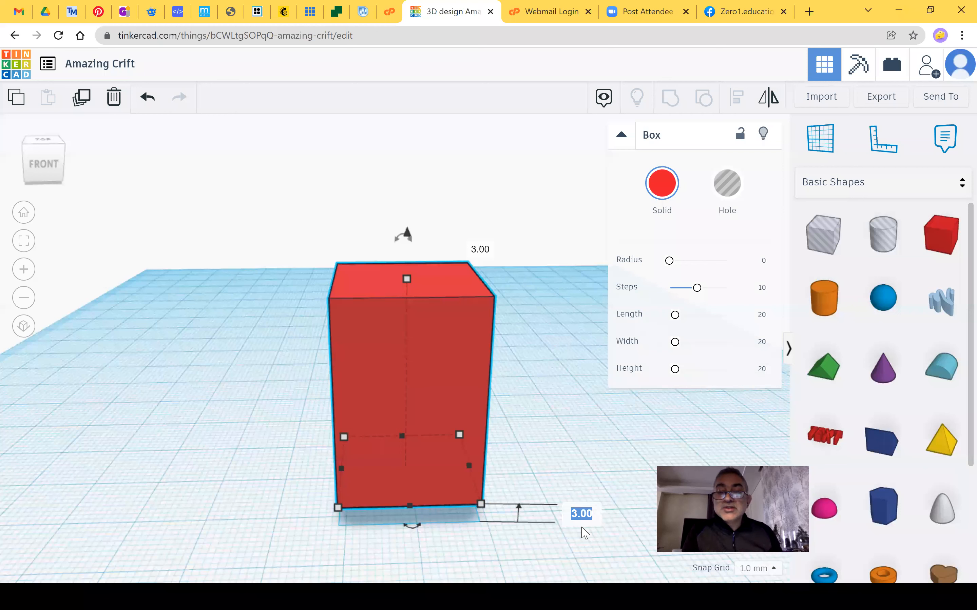
text(10)
key(Return)
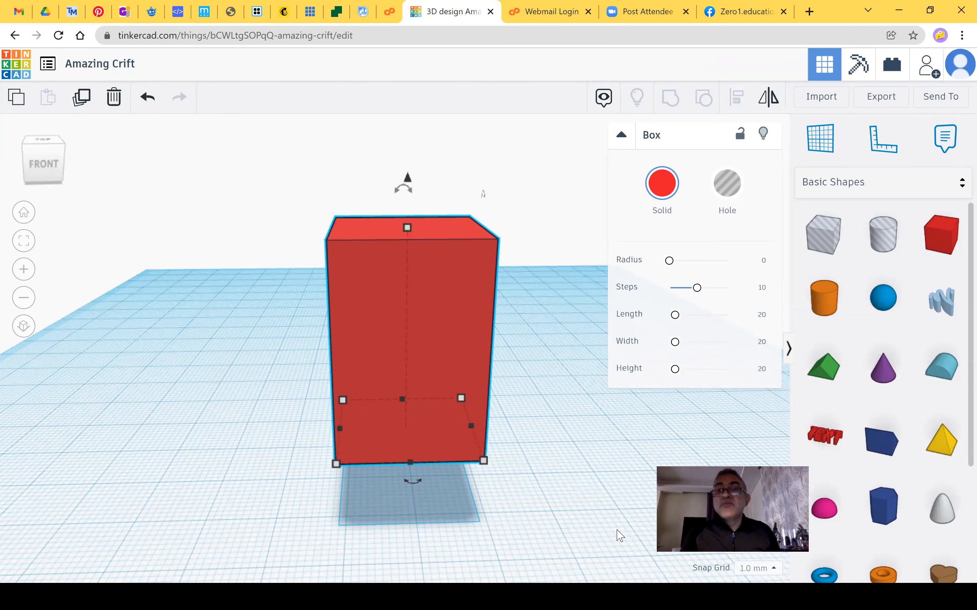
click(662, 183)
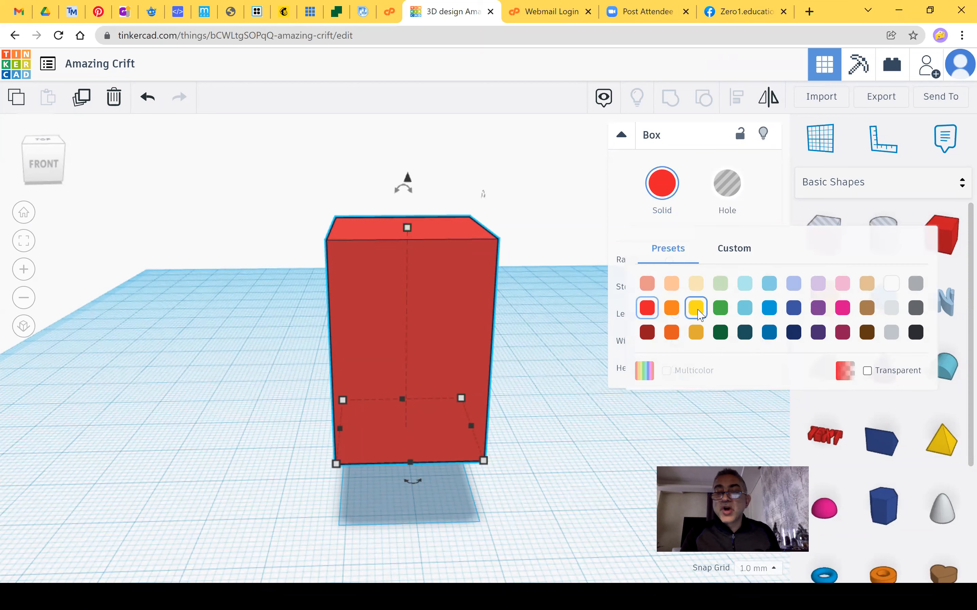
click(697, 309)
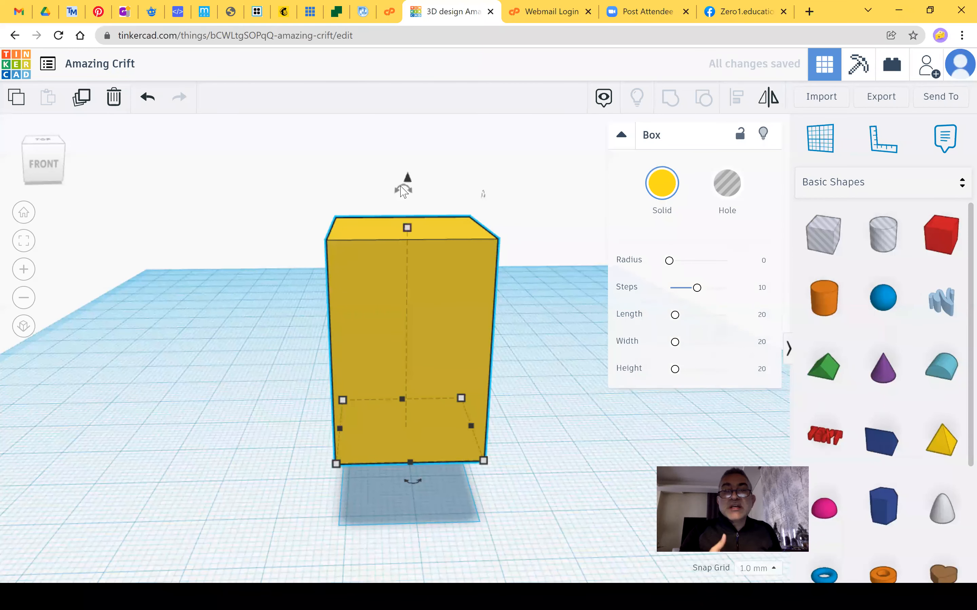
Rotate the yellow box 45° in the front view's plane and delete it.
drag(402, 190, 402, 191)
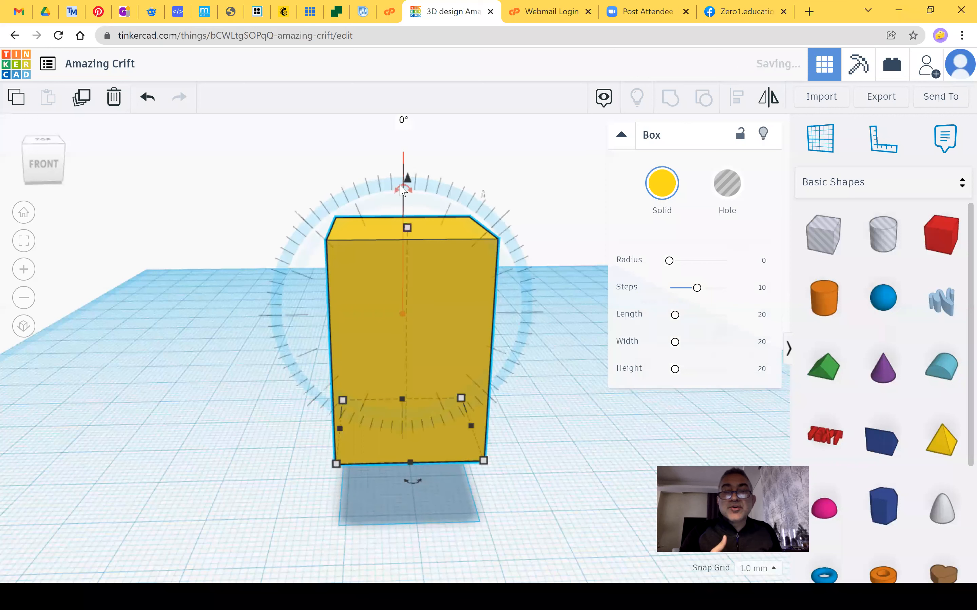
click(403, 122)
text(45)
key(Return)
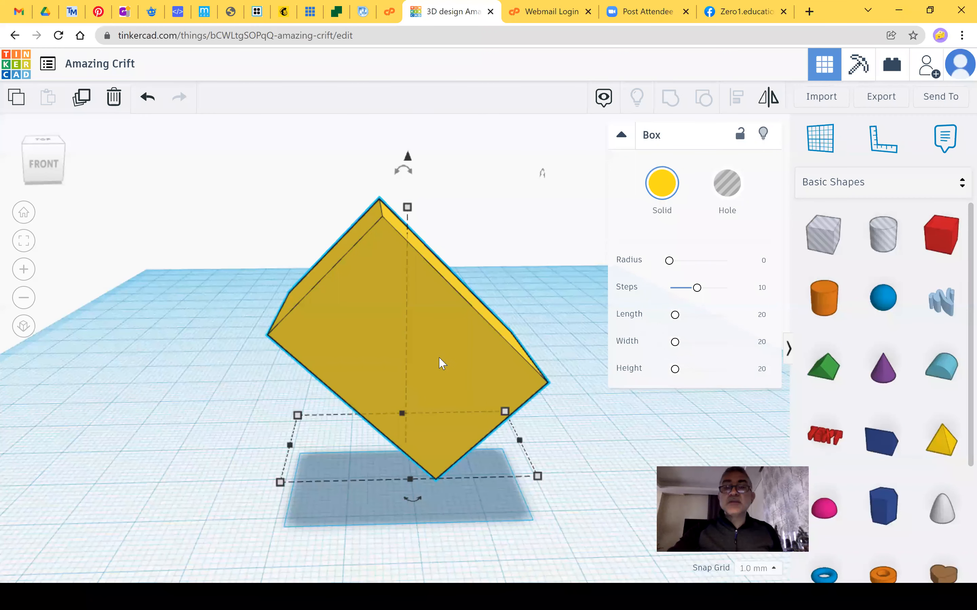
key(Delete)
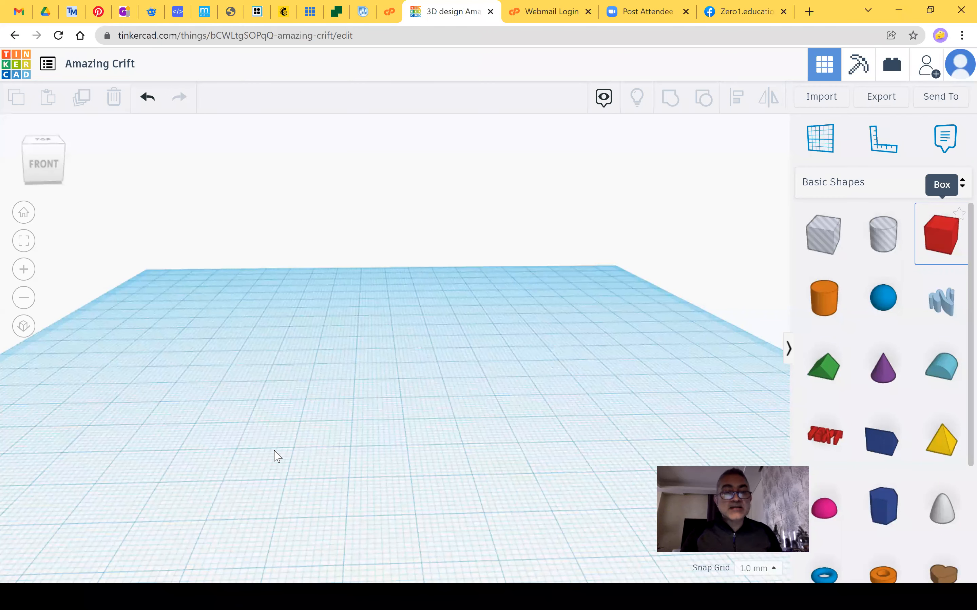
Place a new default red box on the workplane and an orange cylinder next to its left face.
click(237, 452)
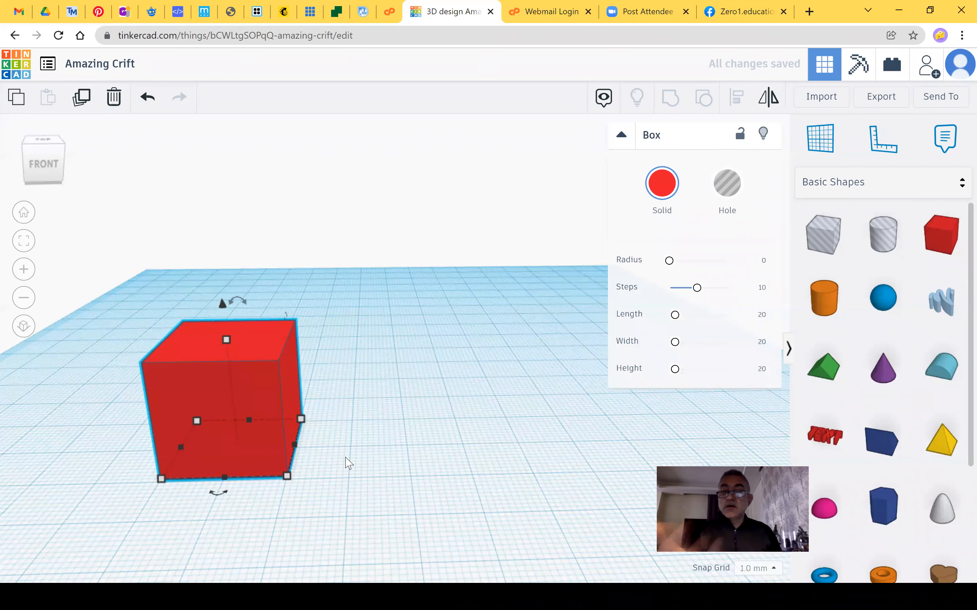
scroll(349, 462, up, 2)
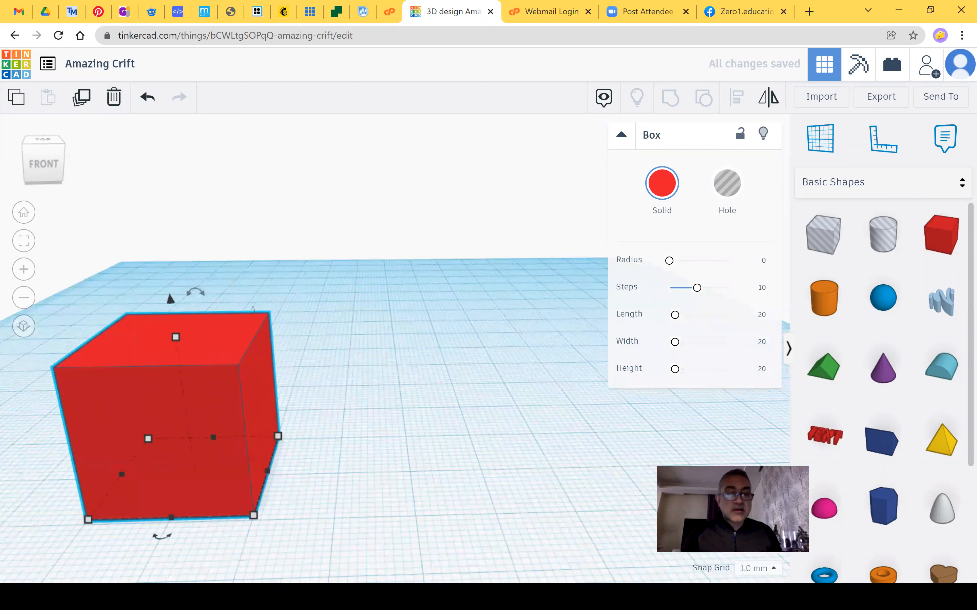
scroll(248, 525, up, 1)
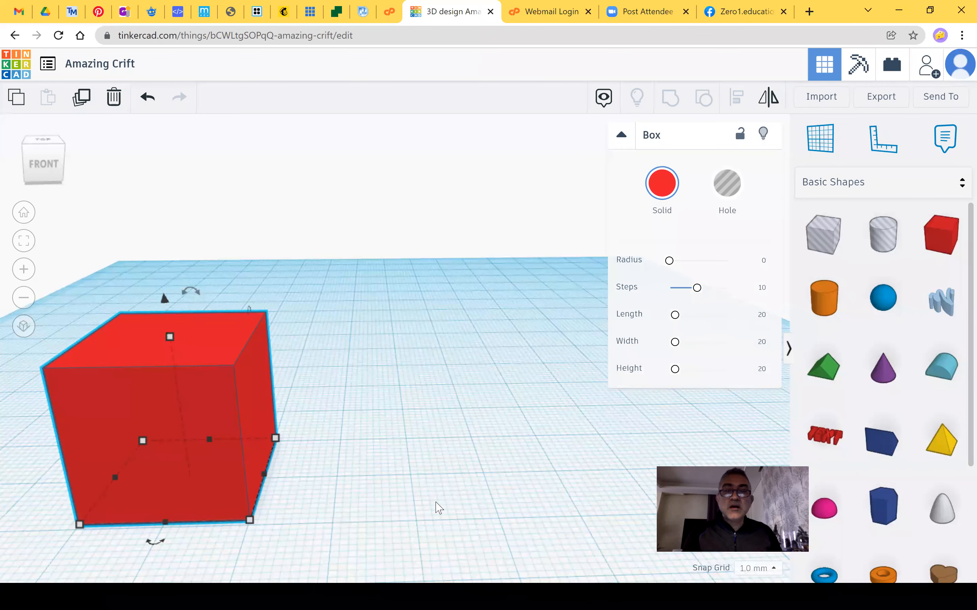
right_drag(294, 513, 323, 500)
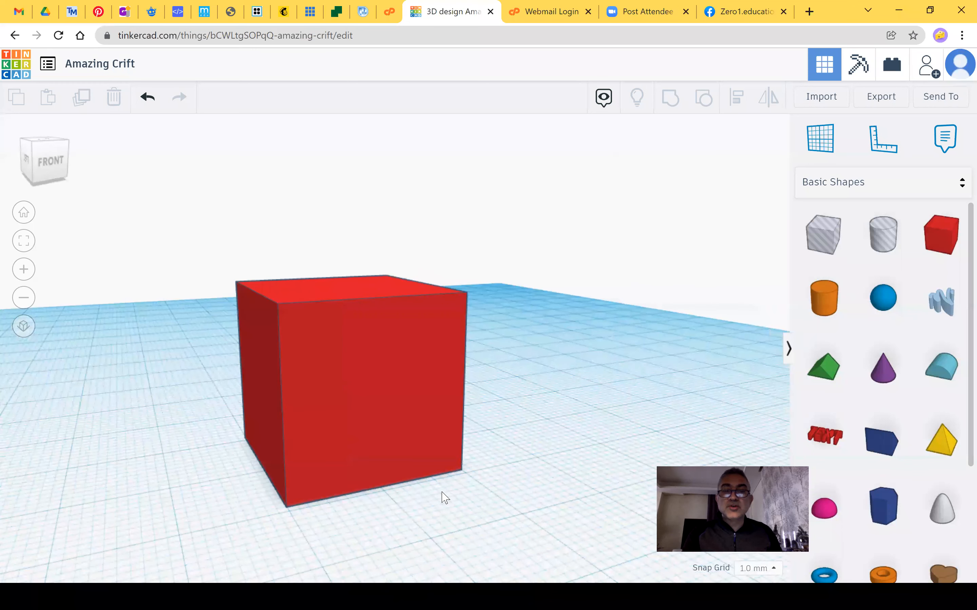
right_drag(290, 466, 276, 462)
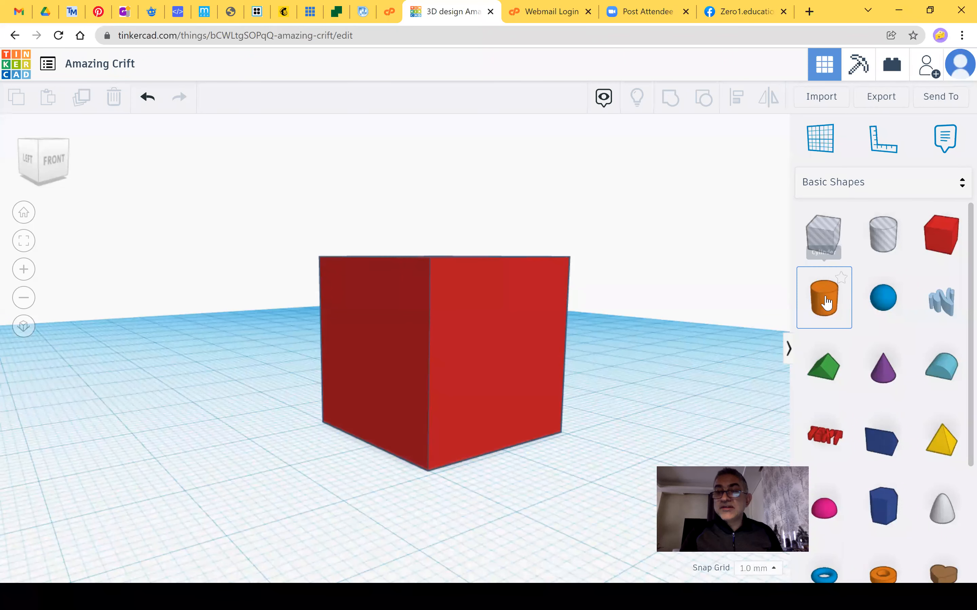
click(250, 494)
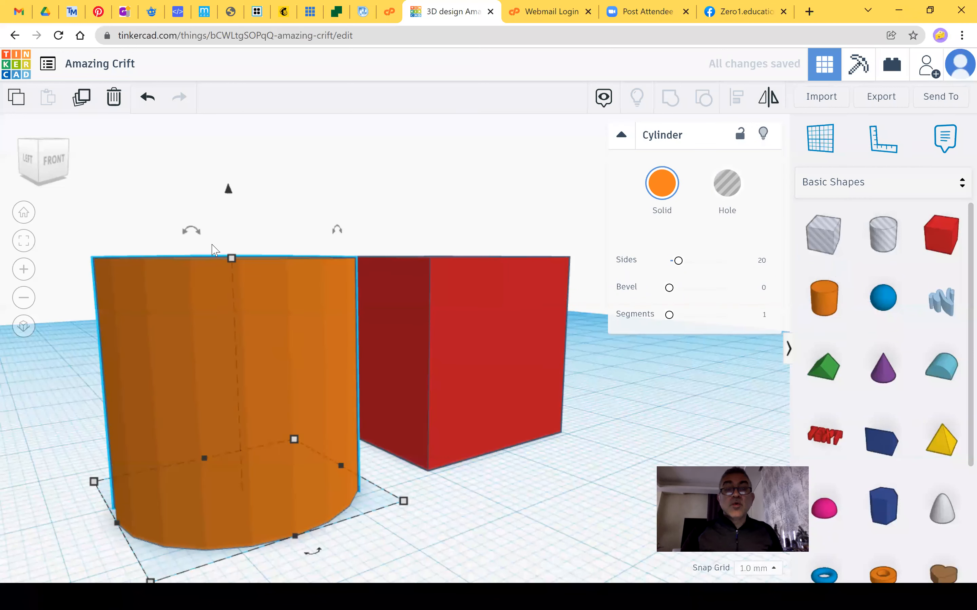
Rotate the orange cylinder 90° onto its side and scale it down uniformly to 11 mm wide and deep.
drag(191, 231, 194, 234)
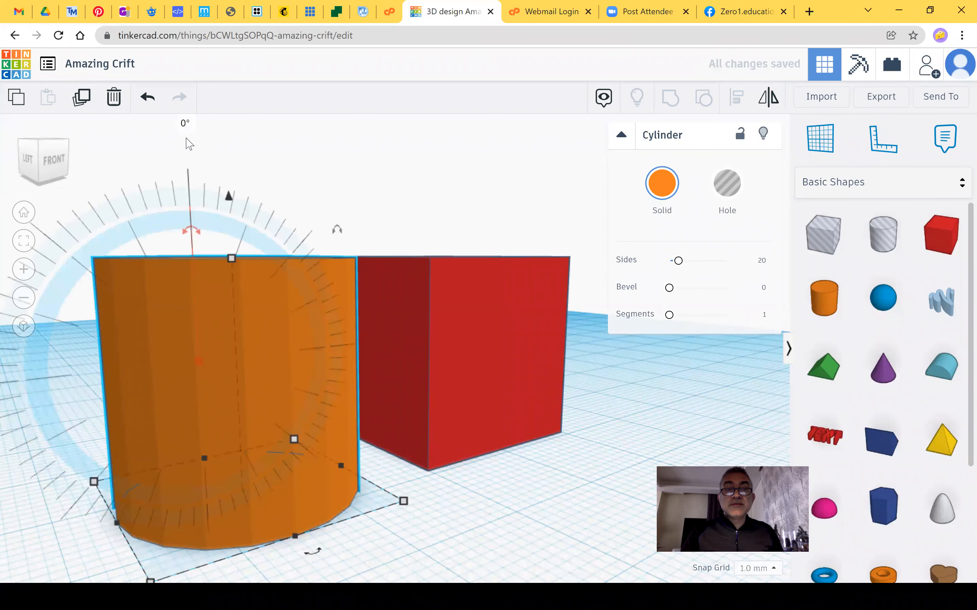
click(185, 124)
text(90)
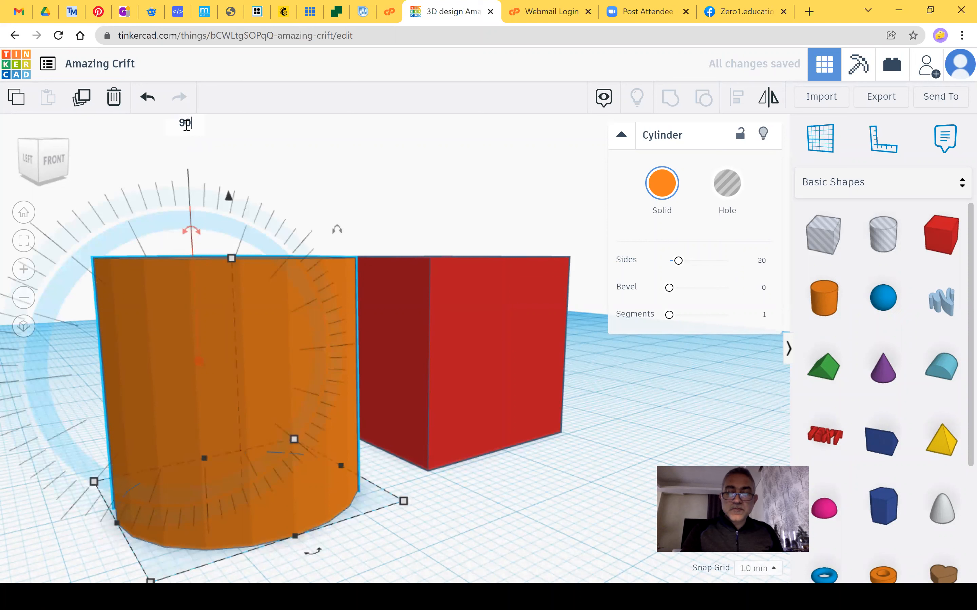
key(Return)
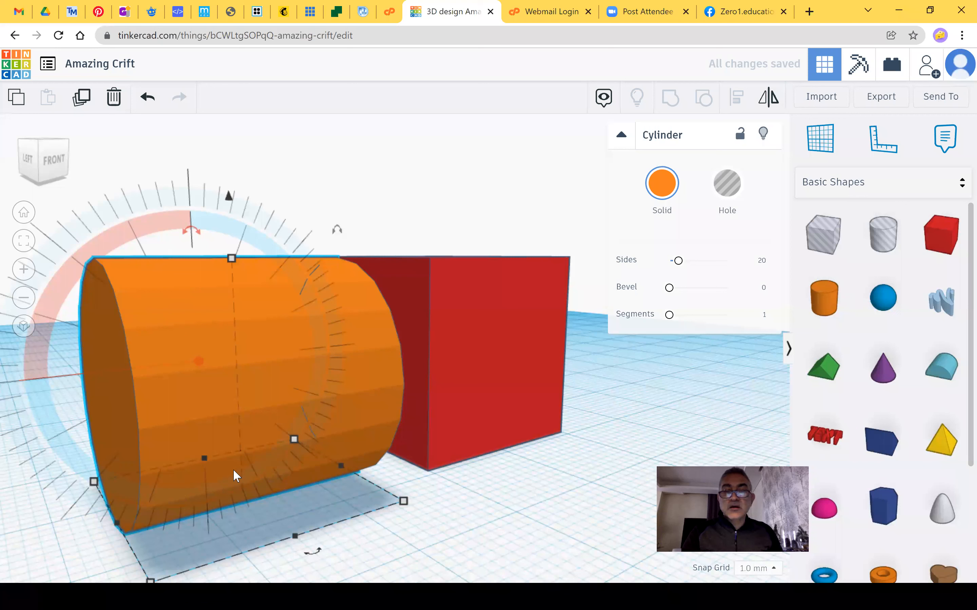
shift+drag(403, 500, 235, 468)
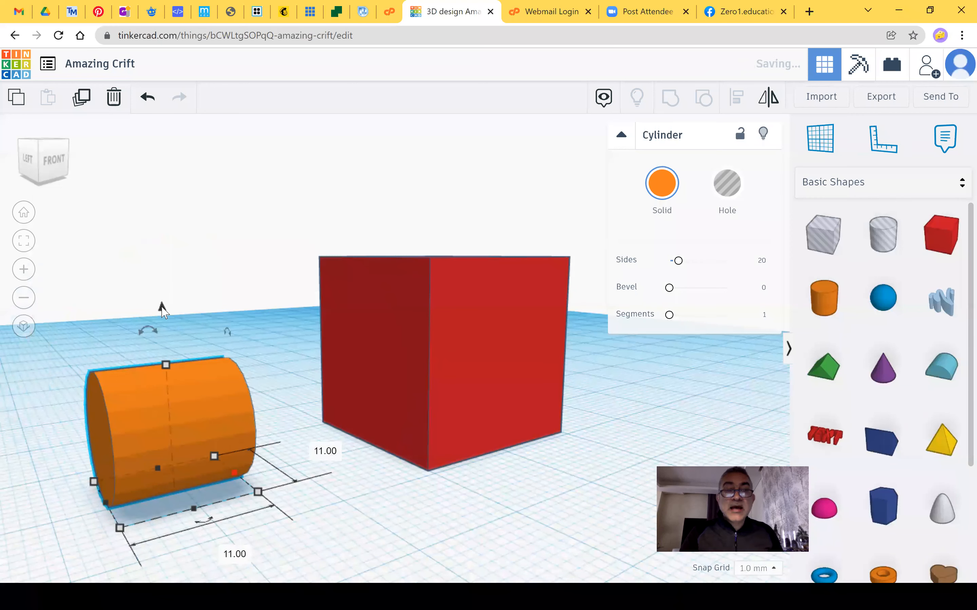
Raise the orange cylinder to 5 mm above the workplane.
drag(162, 308, 161, 296)
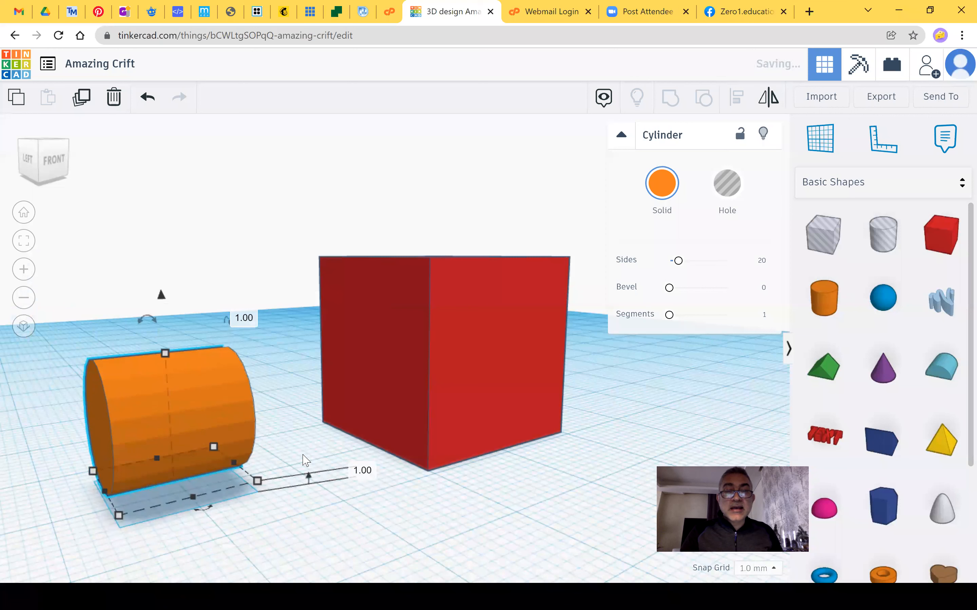
click(358, 473)
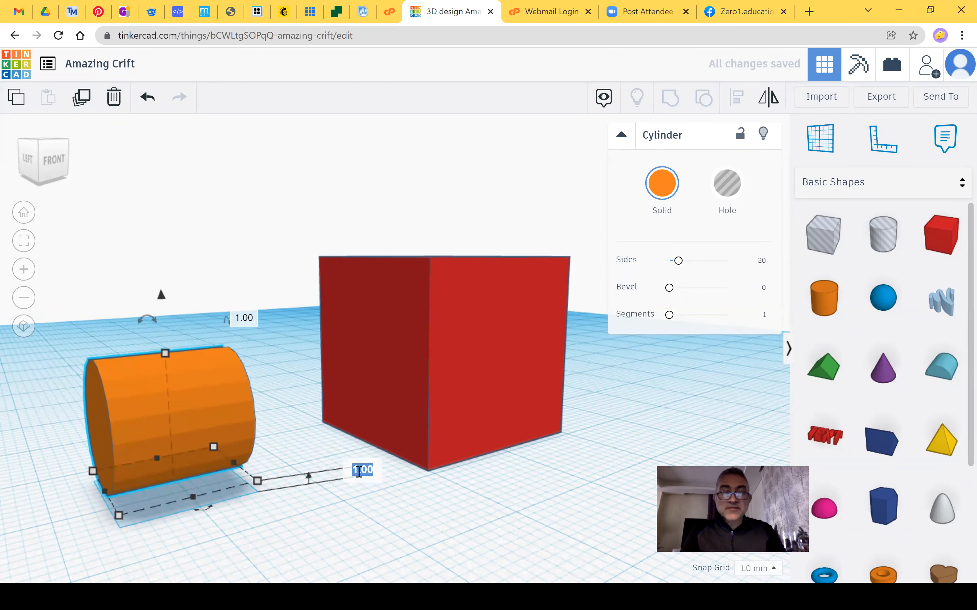
text(10)
key(Return)
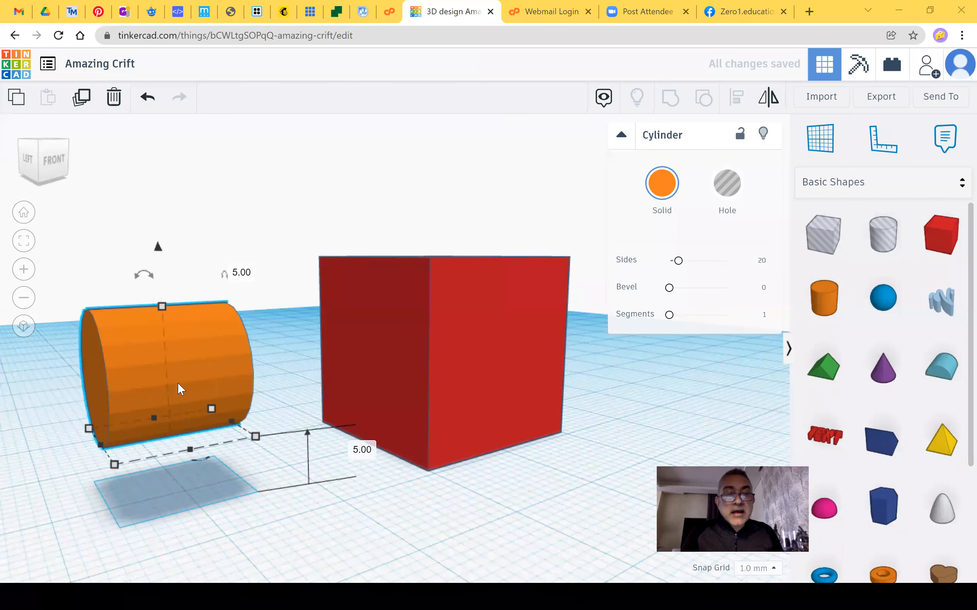
Move the cylinder against the red box's left face and nudge it 5 mm into the box, leaving its outer end protruding.
drag(180, 381, 342, 464)
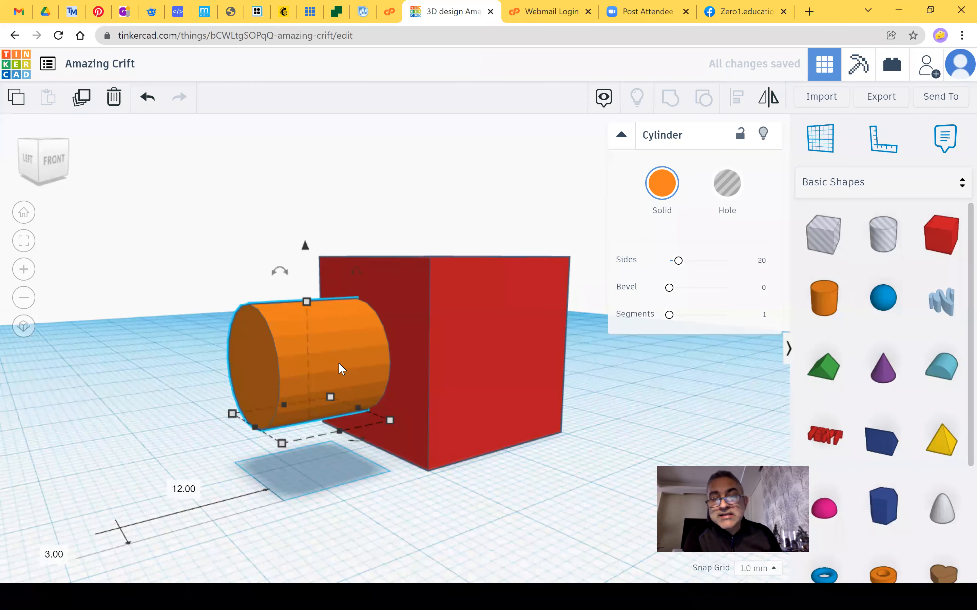
drag(344, 360, 351, 359)
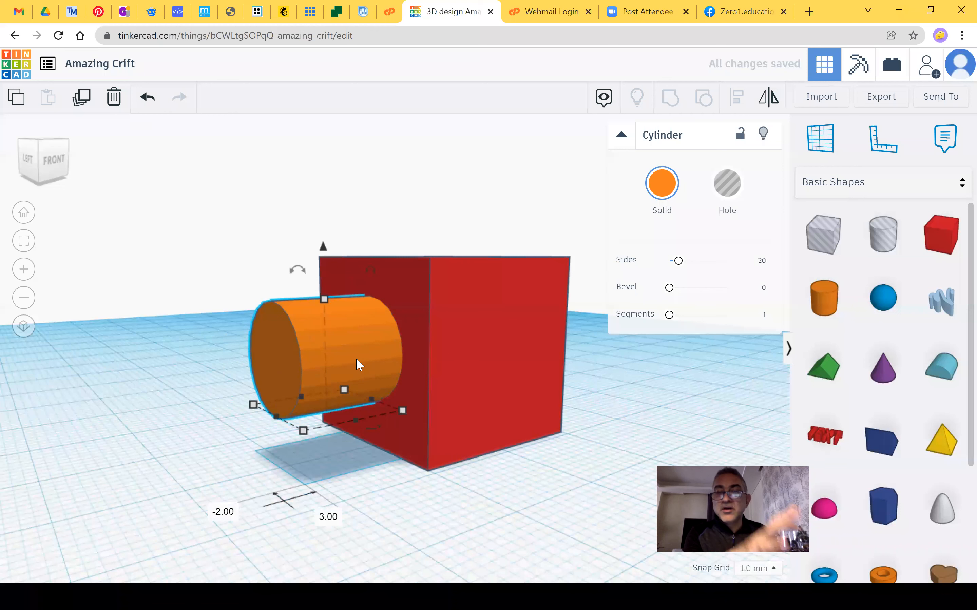
right_drag(379, 506, 400, 502)
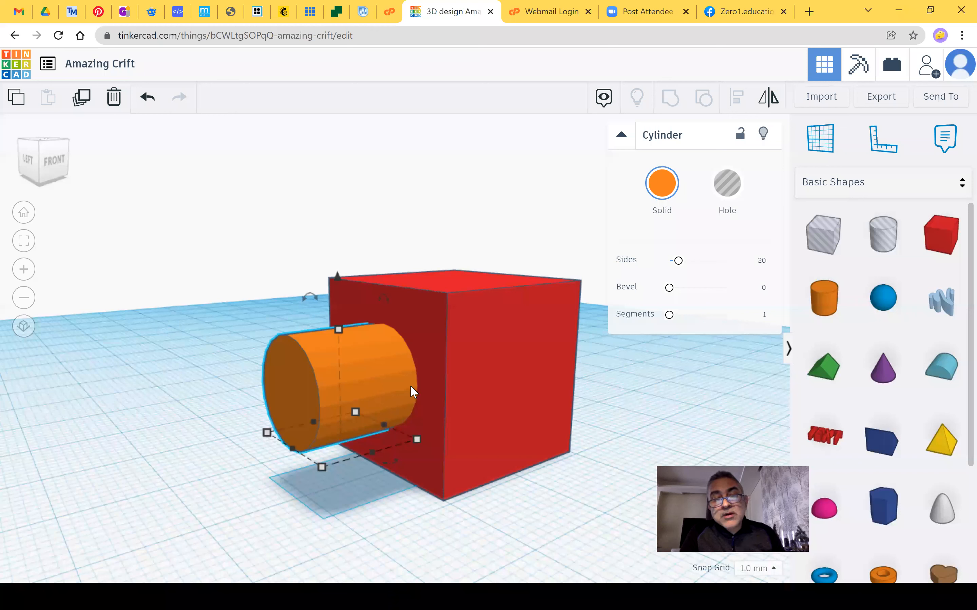
key(Right)
key(Right)
key(Right)
key(Right)
key(Right)
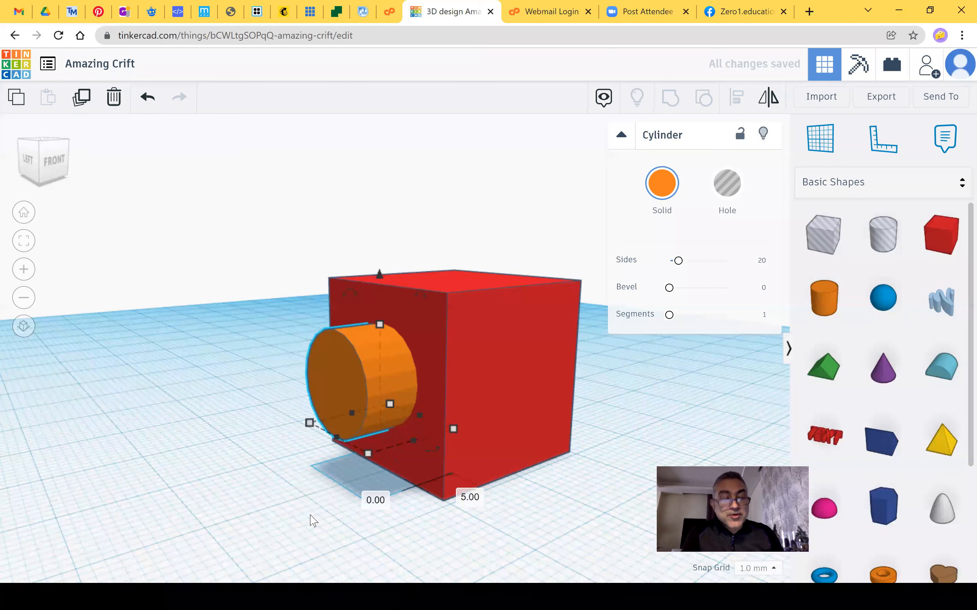
Turn the orange cylinder into a hole shape.
click(313, 520)
right_drag(269, 497, 301, 402)
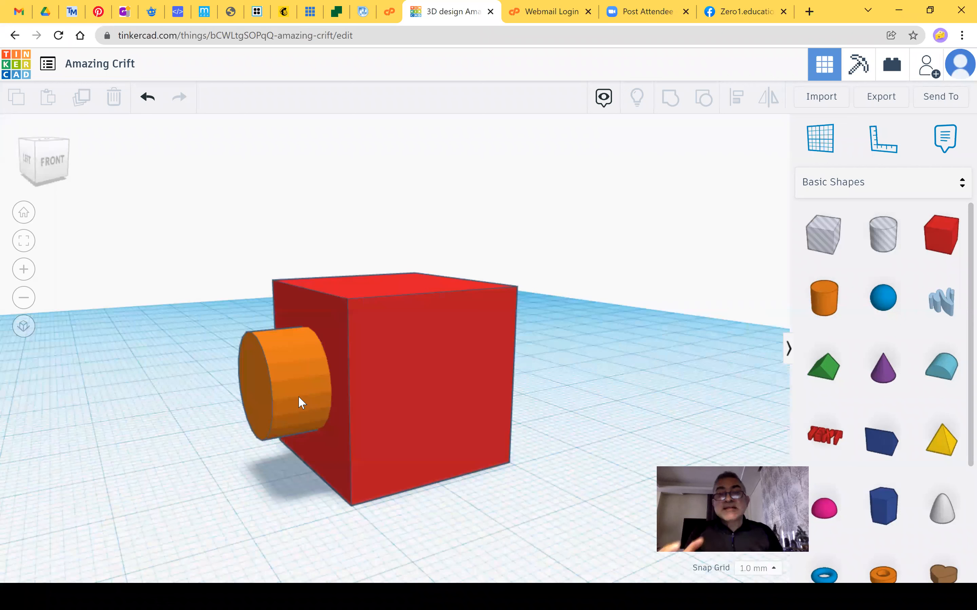
click(299, 398)
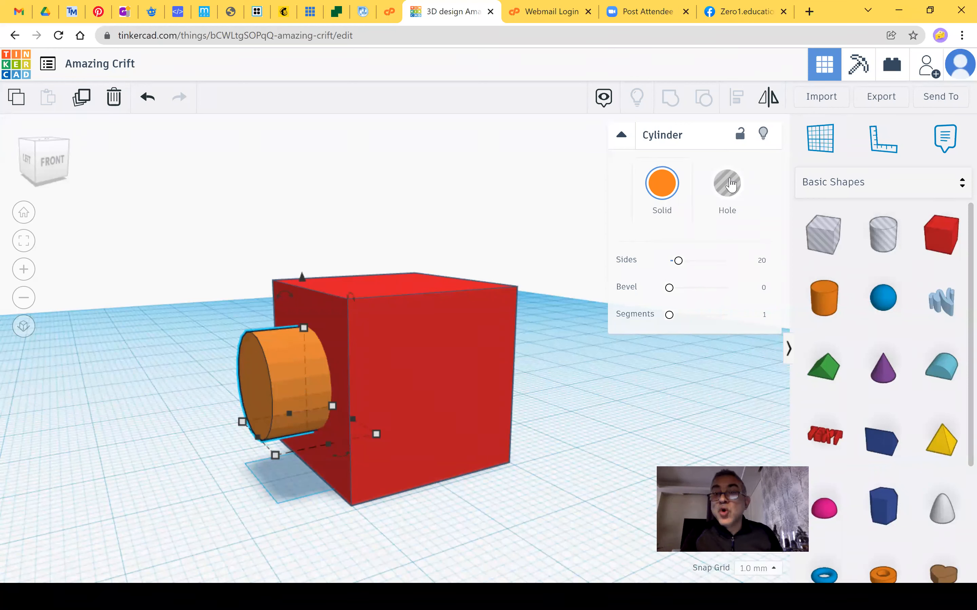
click(731, 189)
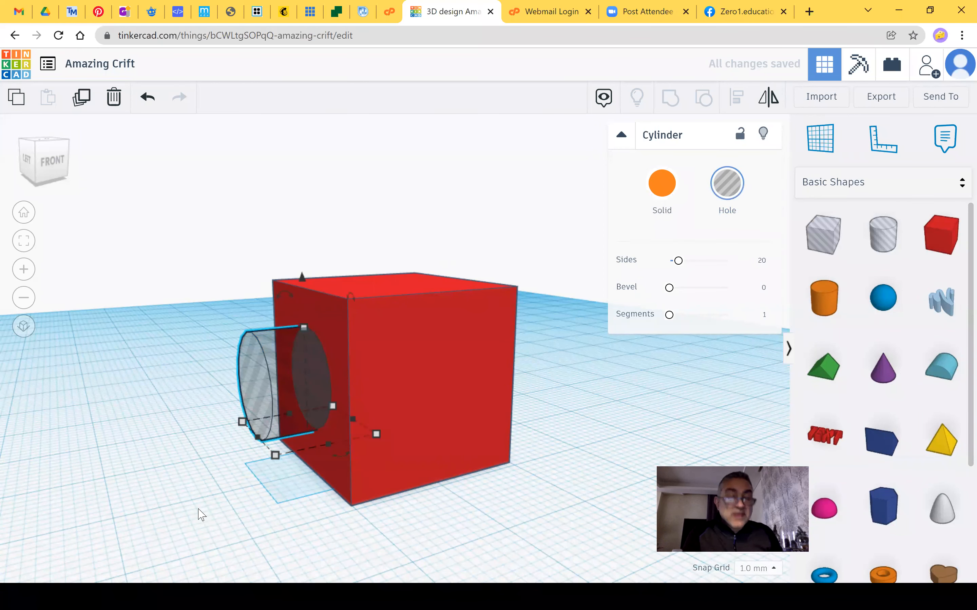
right_drag(248, 513, 268, 515)
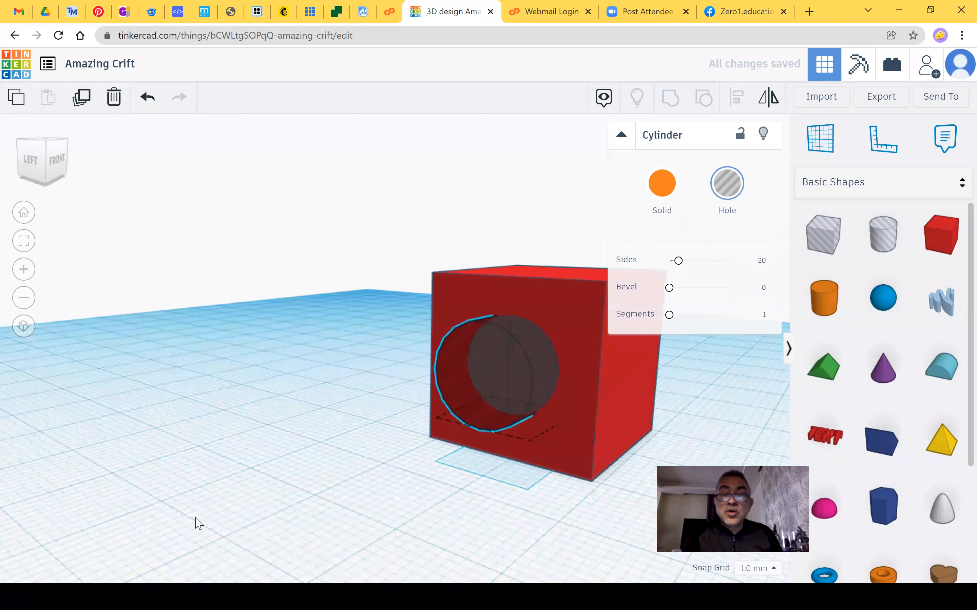
right_drag(198, 521, 255, 490)
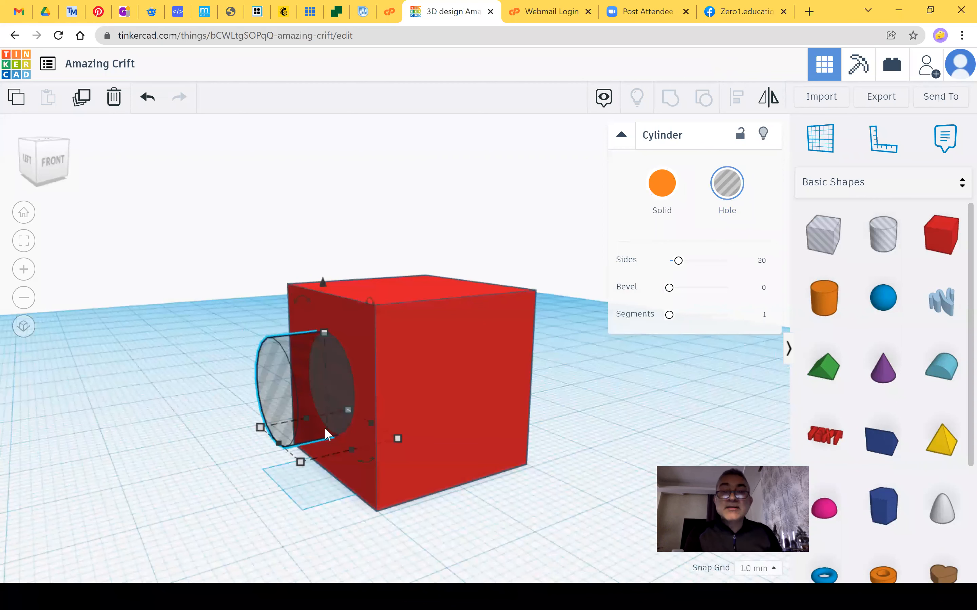
Group the cylinder hole with the red box to cut a round opening into its left face.
shift+click(462, 356)
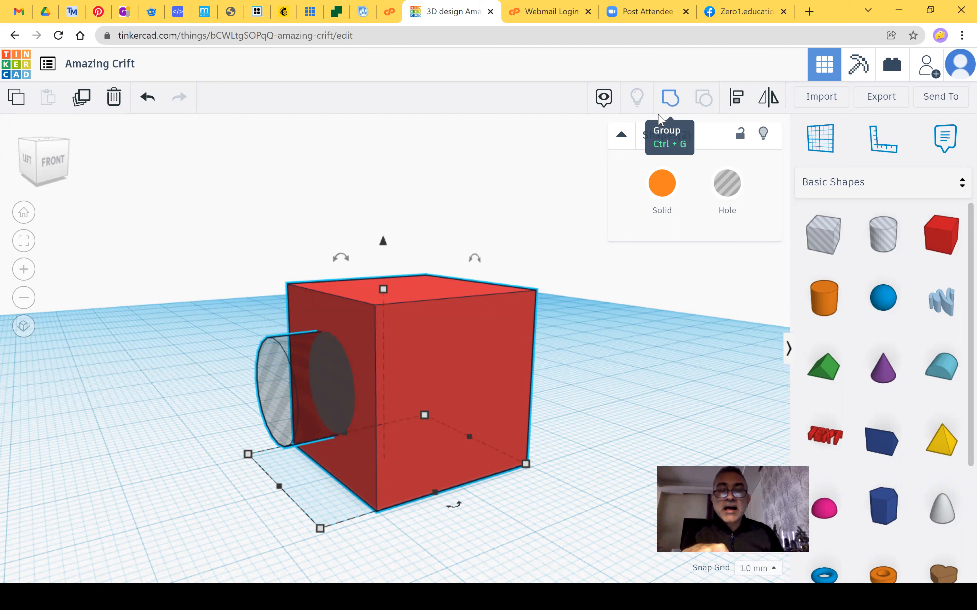
click(670, 98)
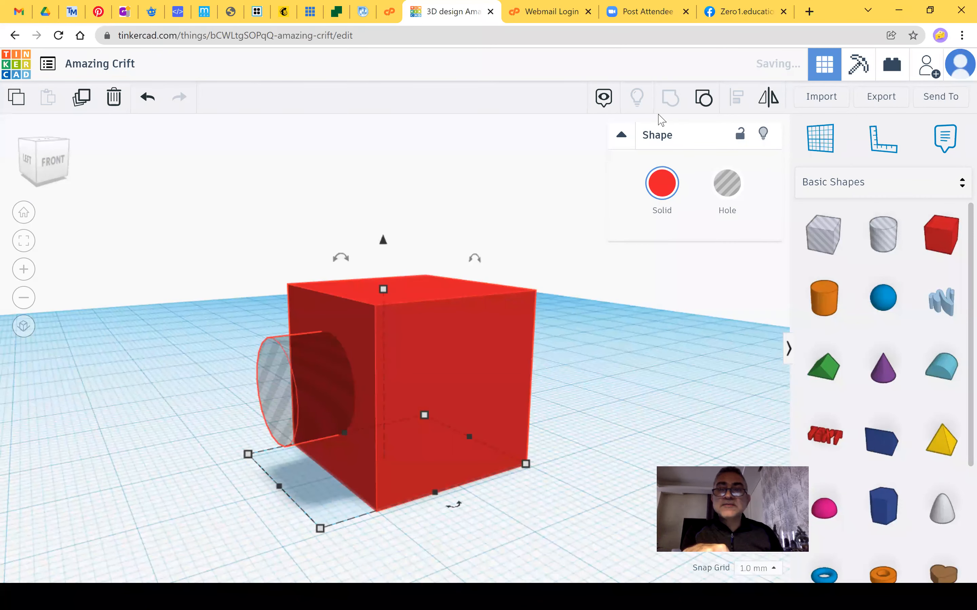
click(237, 424)
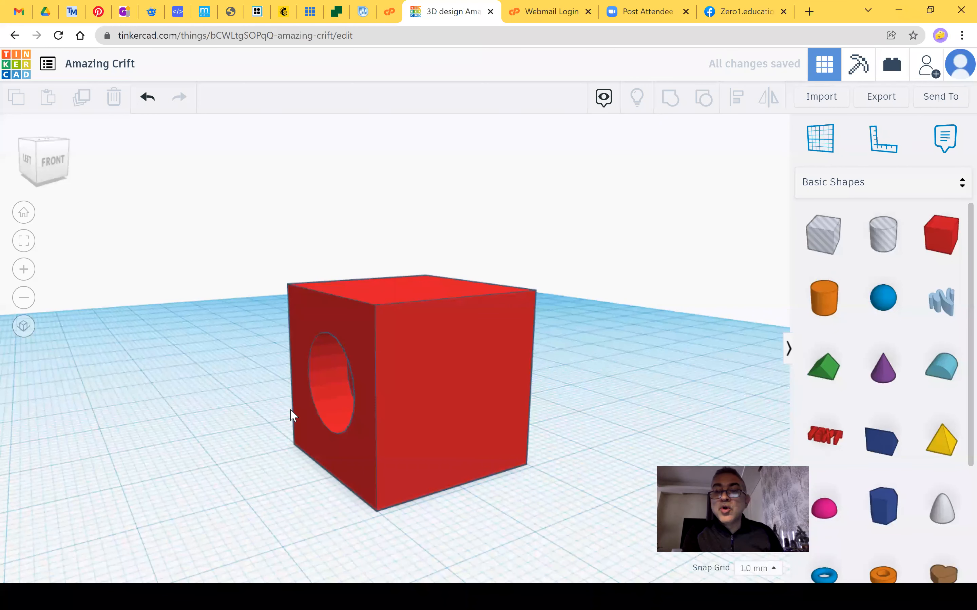
right_drag(290, 410, 363, 409)
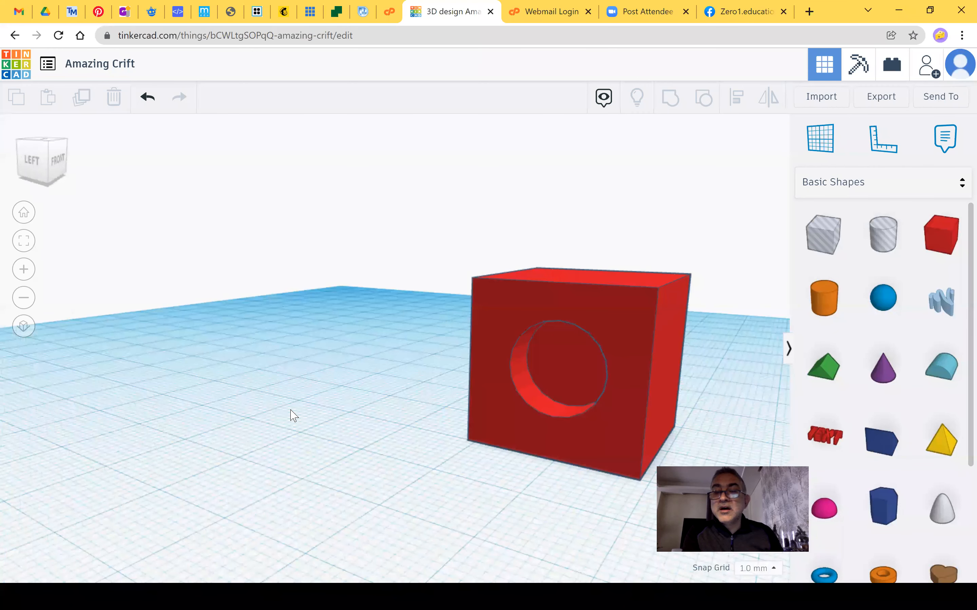
right_drag(262, 417, 196, 428)
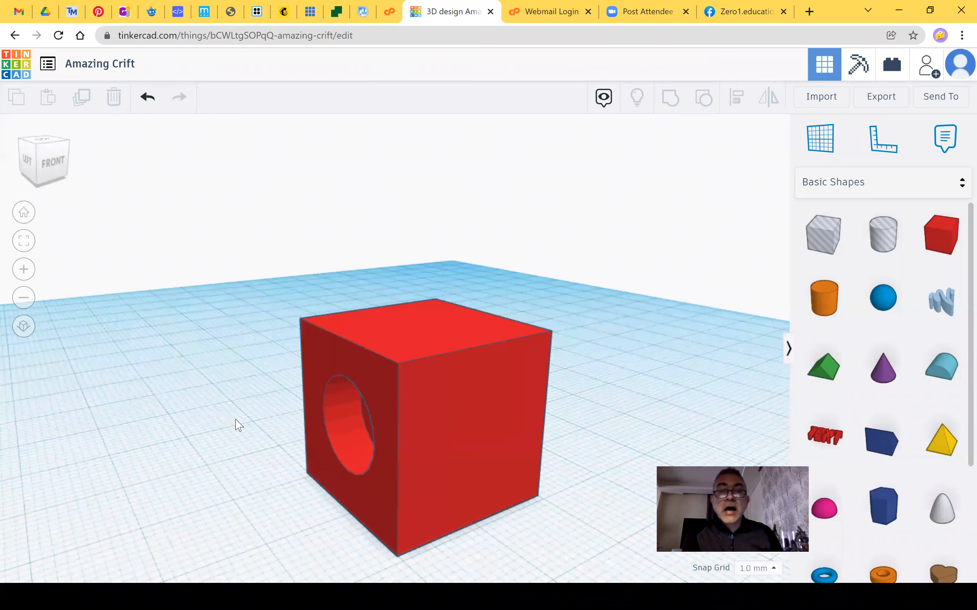
Place a blue sphere raised 10 mm above the workplane and move it into the upper part of the red box.
click(881, 300)
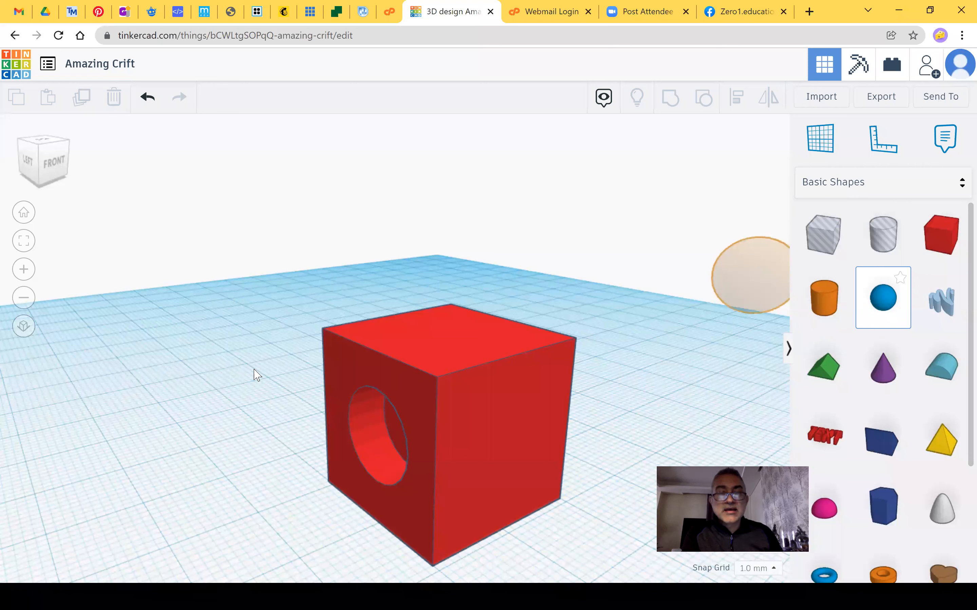
click(208, 292)
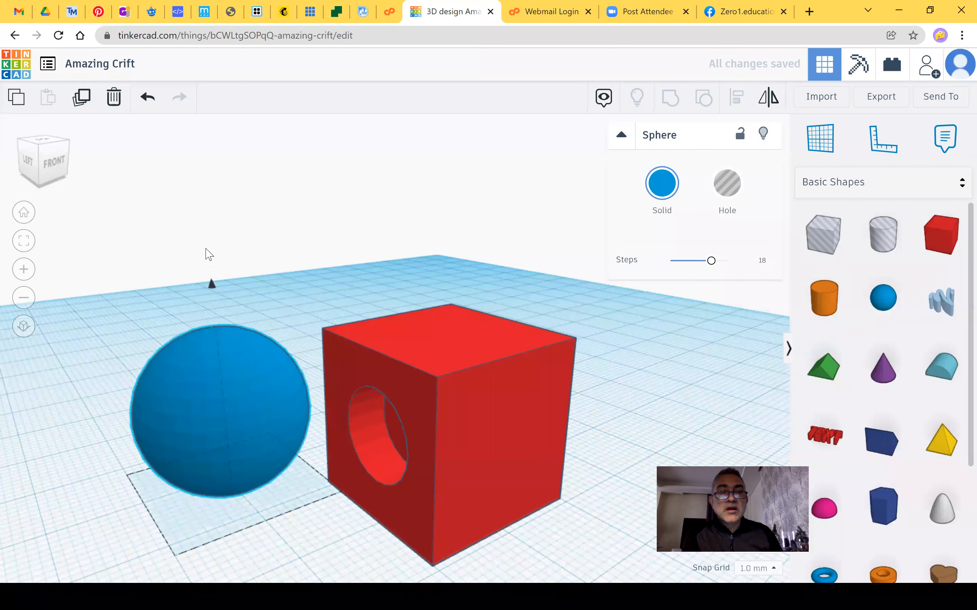
key(ctrl+shift+Up)
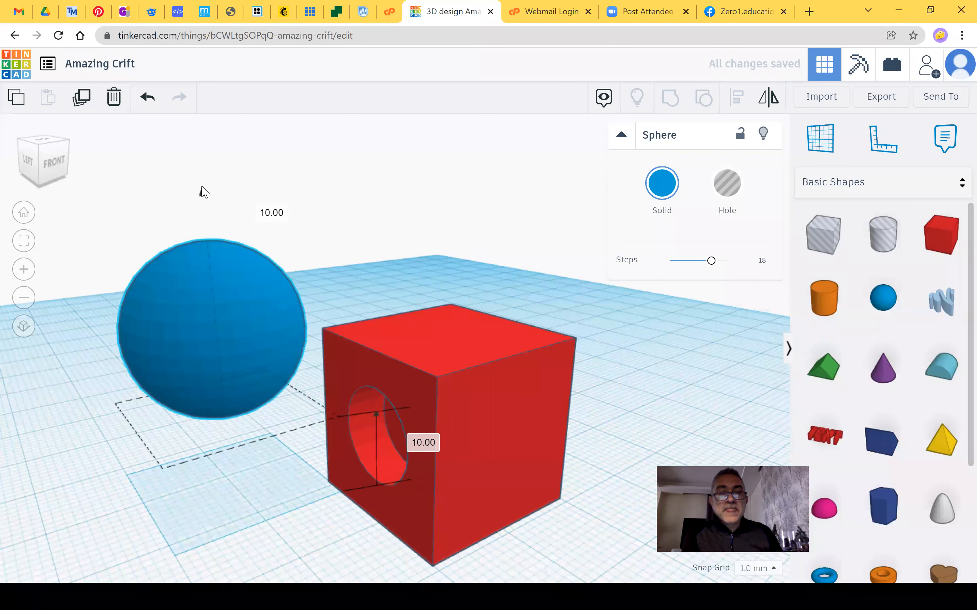
drag(233, 310, 473, 308)
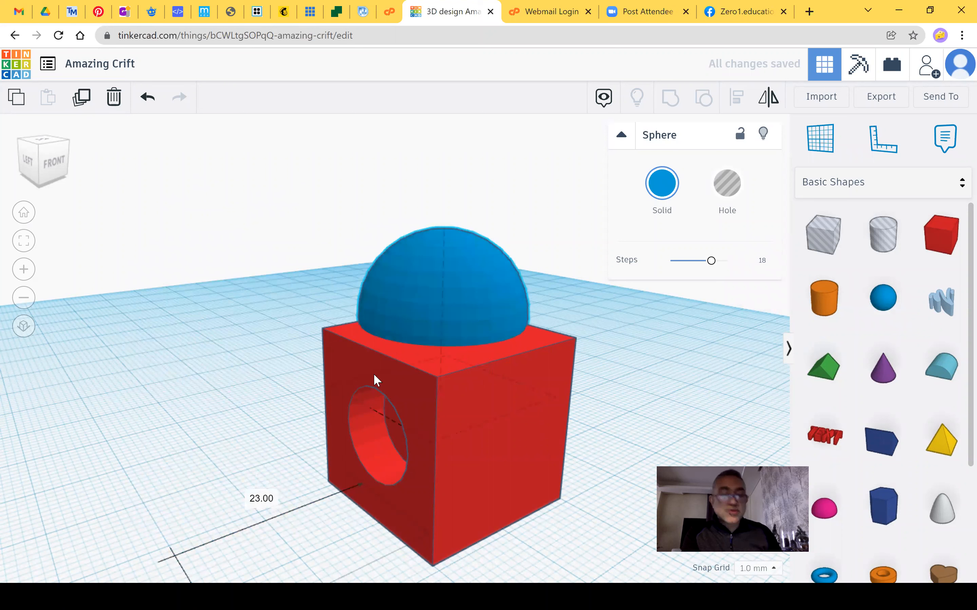
key(Right)
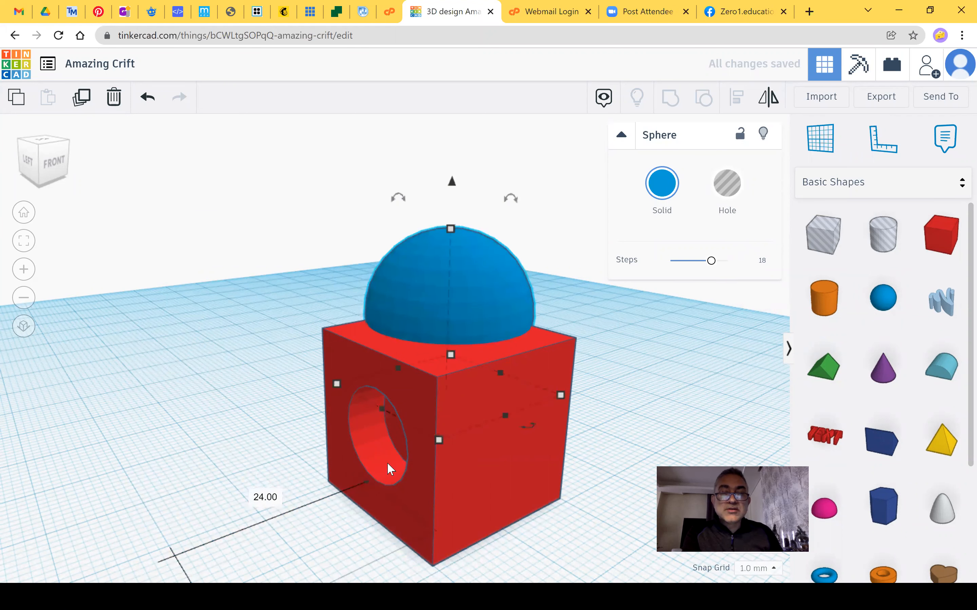
Turn the sphere into a hole and group it with the red box to cut a rounded hollow in its top.
right_drag(624, 428, 450, 450)
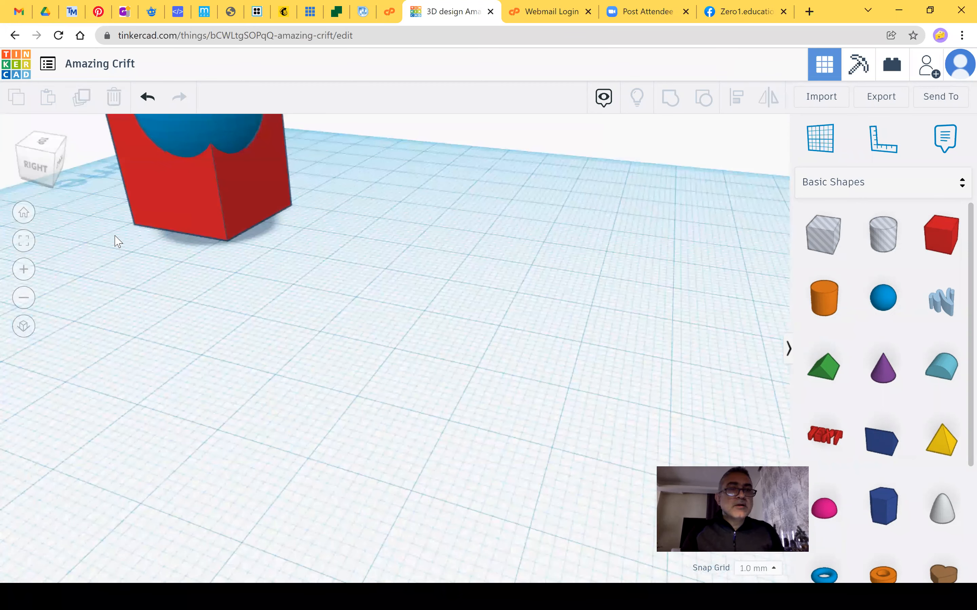
key(f)
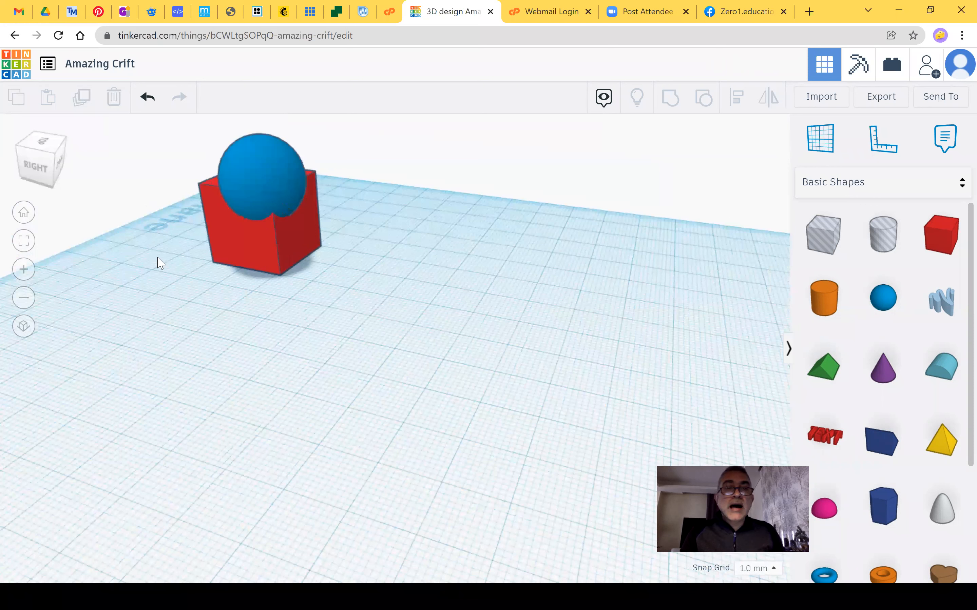
key(ctrl+a)
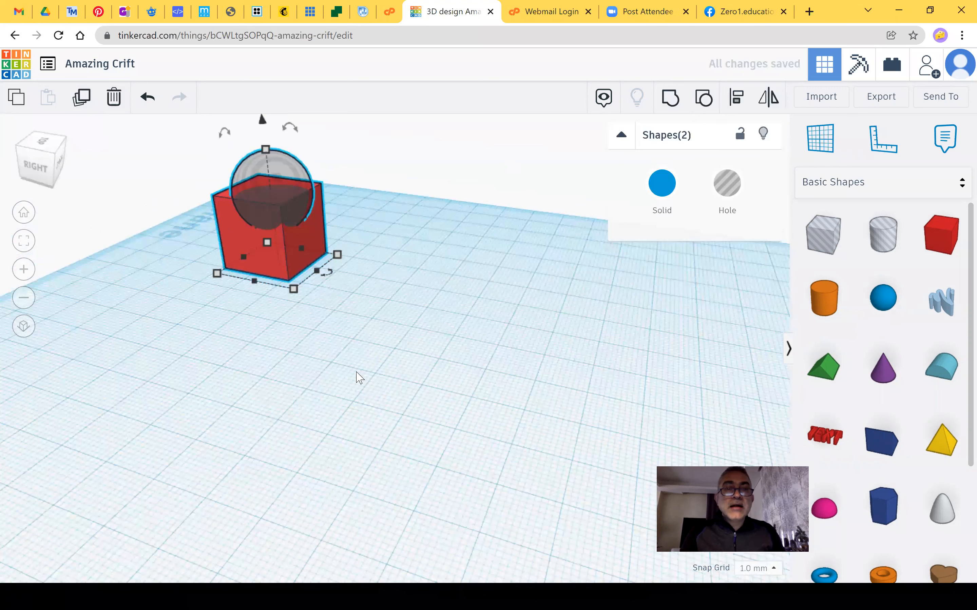
key(ctrl+g)
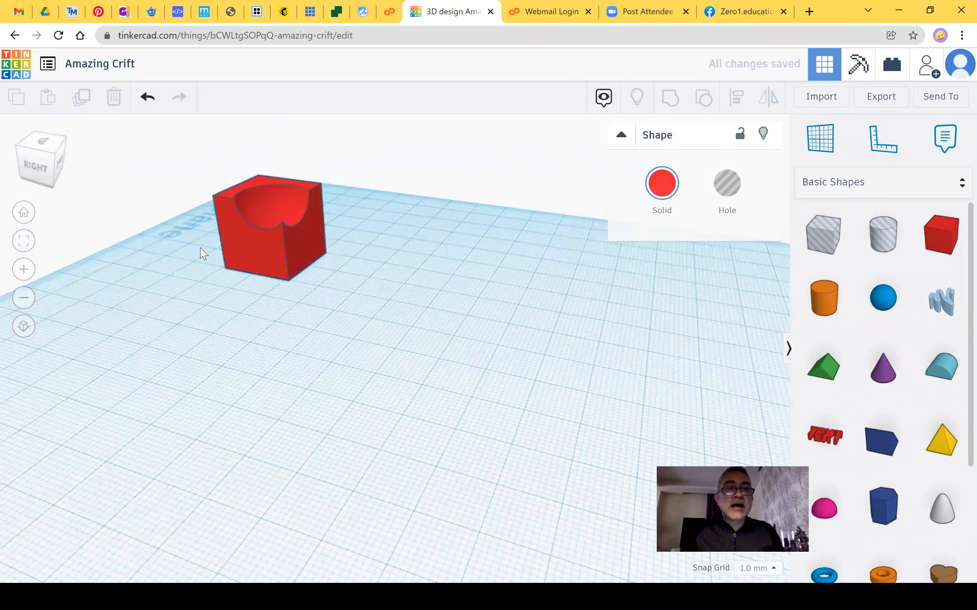
click(258, 273)
scroll(282, 279, up, 2)
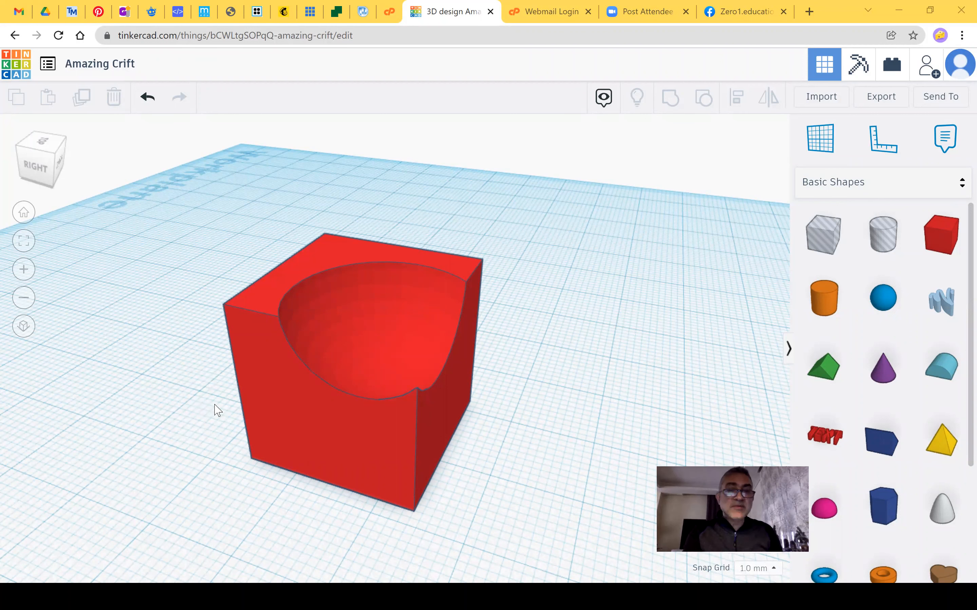
Recolour the red box with the cut-out openings yellow and delete it from the workplane.
right_drag(323, 405, 438, 406)
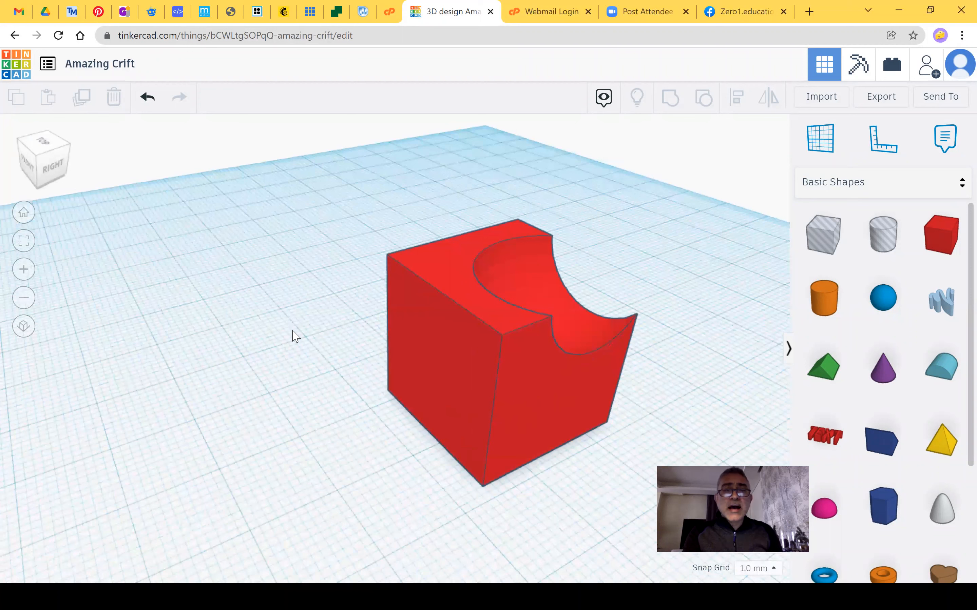
right_drag(207, 394, 162, 370)
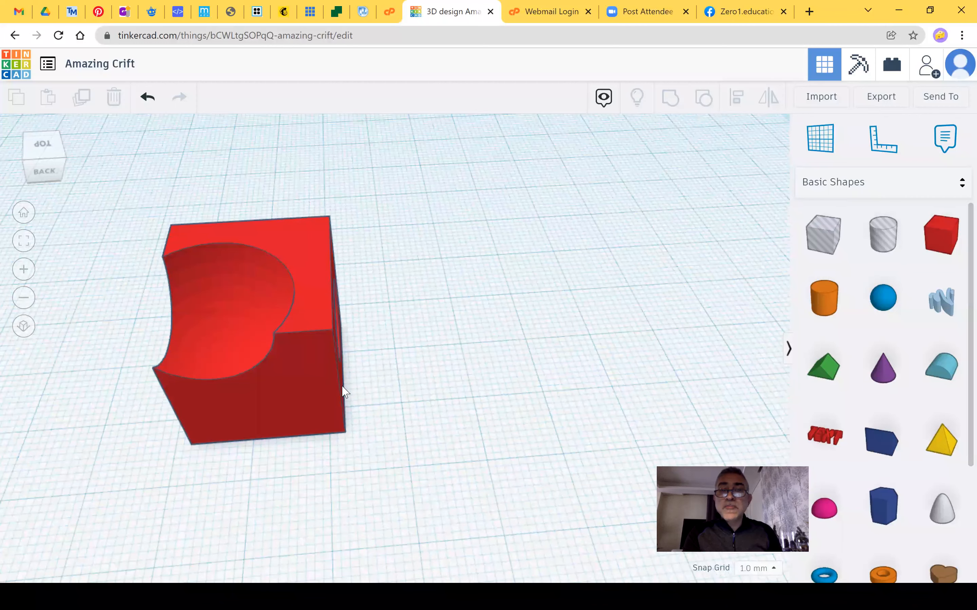
right_drag(343, 391, 273, 337)
click(270, 331)
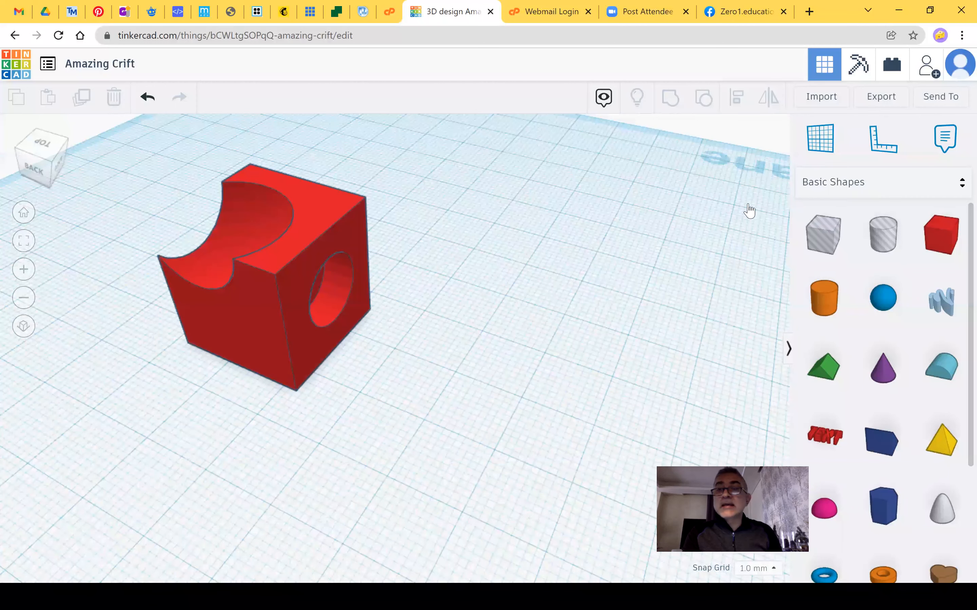
click(666, 189)
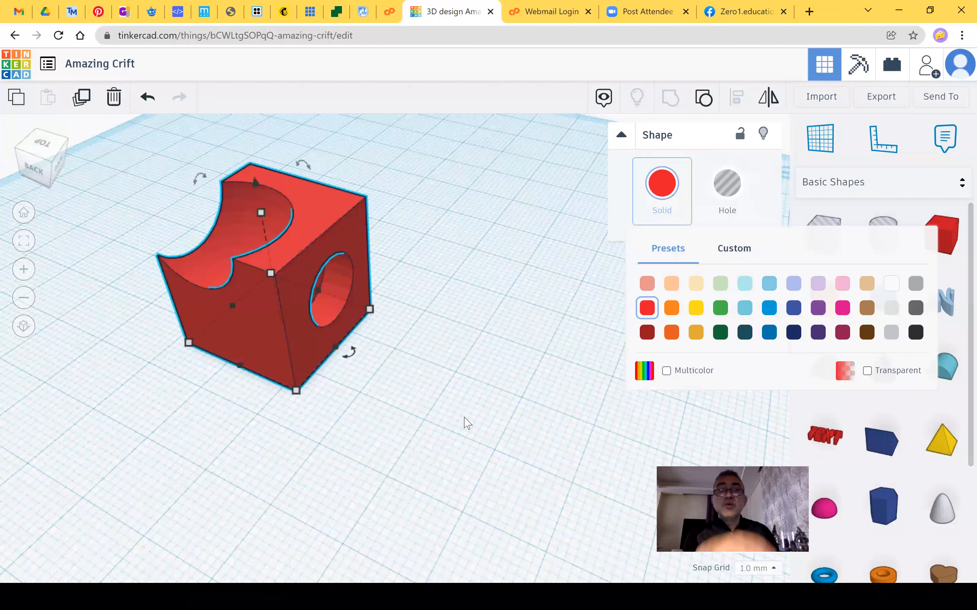
click(467, 423)
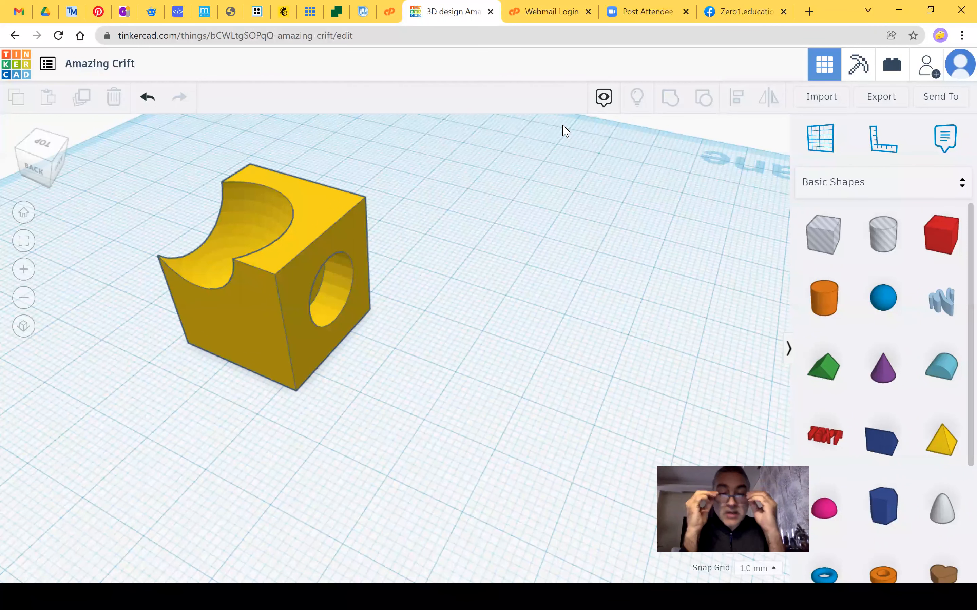
click(249, 338)
key(Delete)
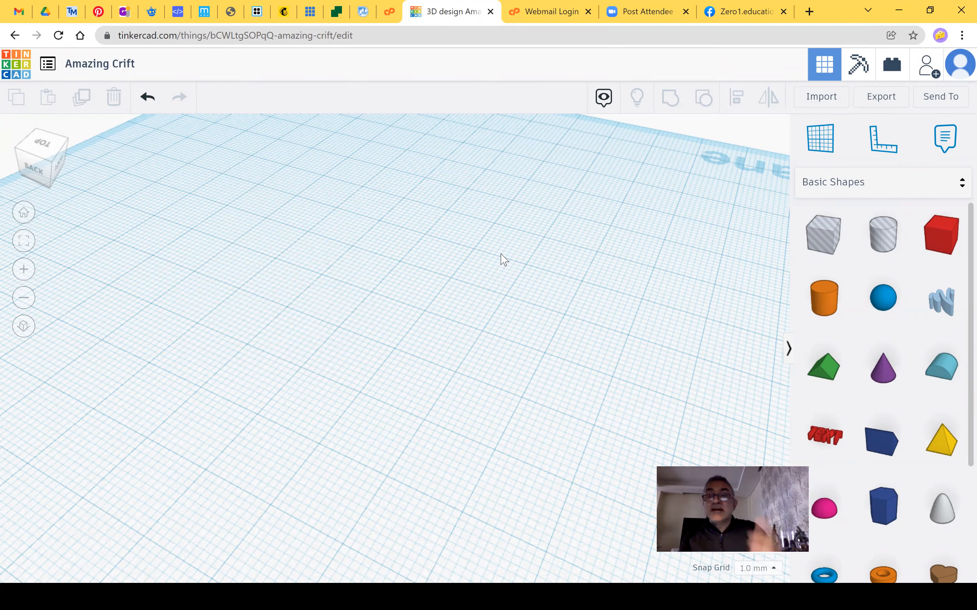
Place a new red box on the workplane, narrow it into a thin upright slab and move it aside.
click(938, 238)
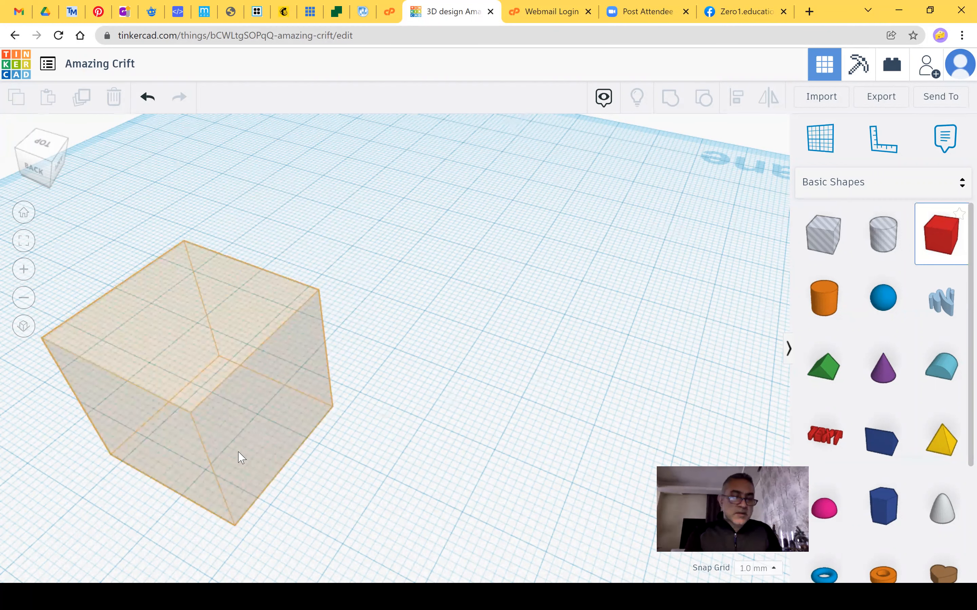
click(266, 421)
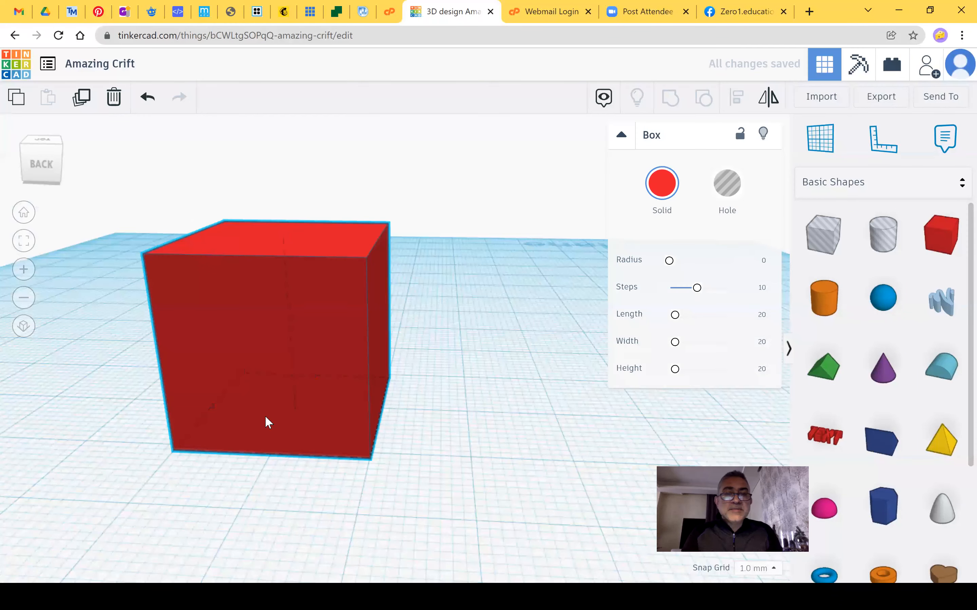
drag(295, 458, 288, 460)
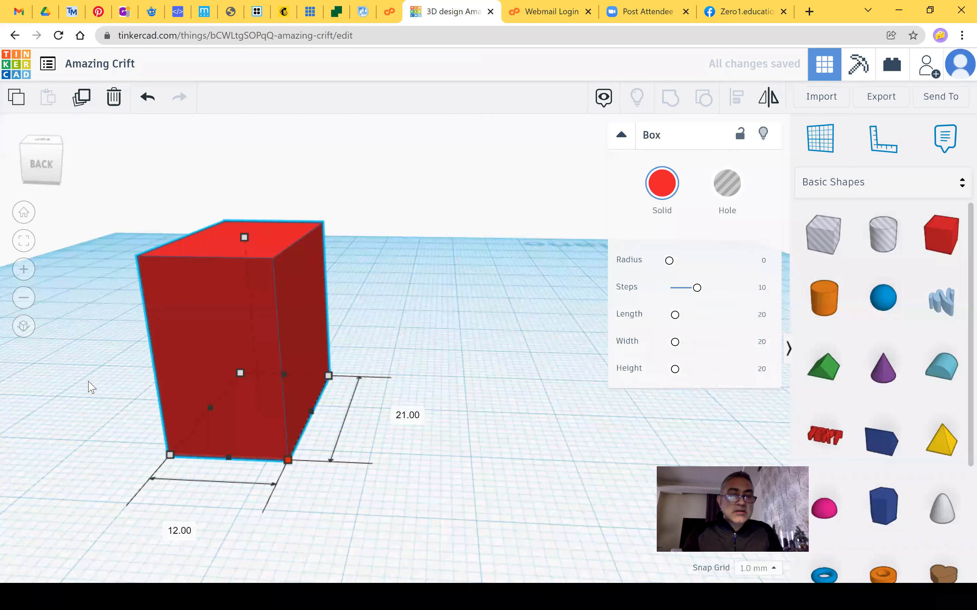
click(130, 411)
right_drag(122, 410, 208, 435)
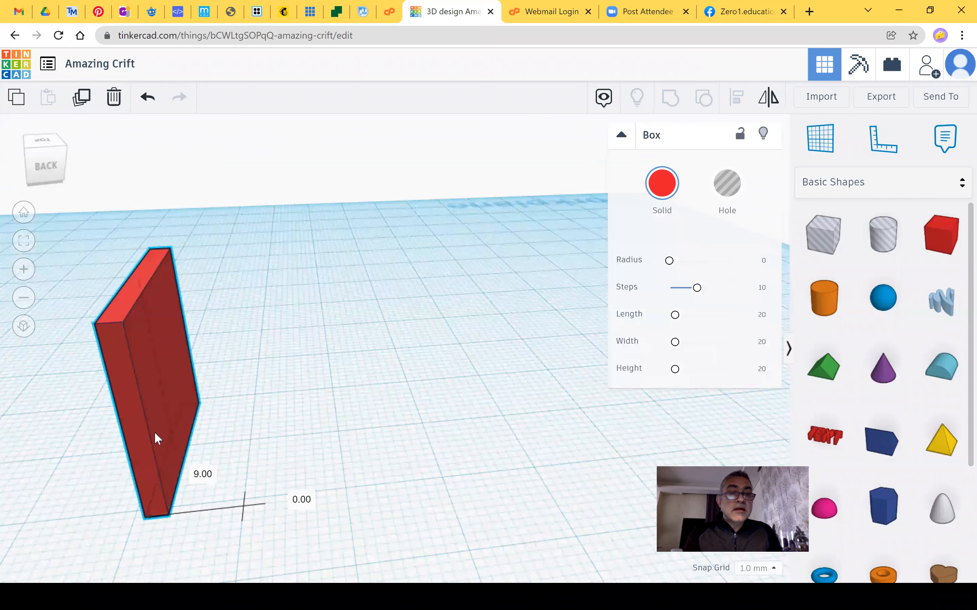
drag(154, 432, 134, 429)
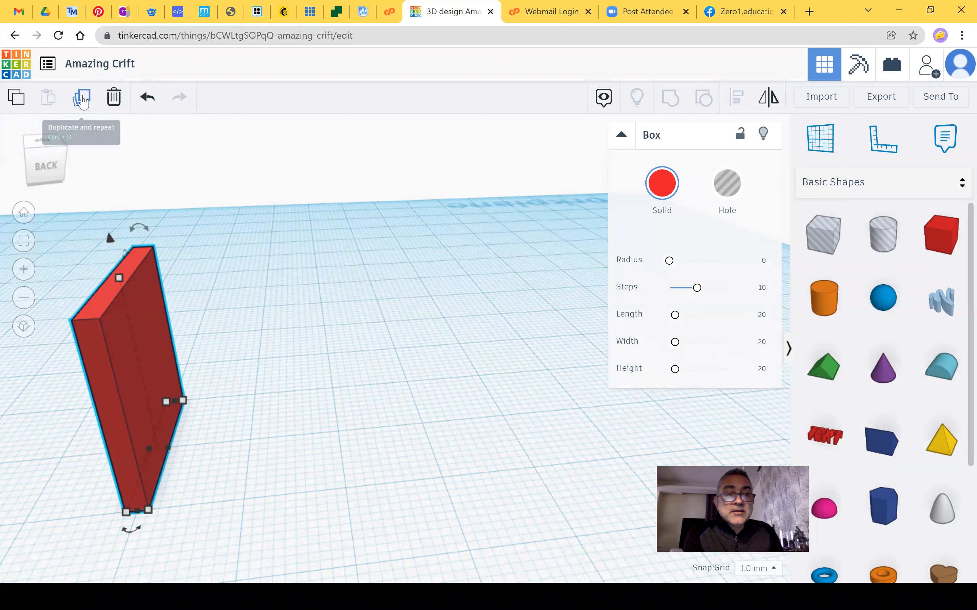
Duplicate the thin red slab and shift the copy 4 mm sideways from the original.
click(82, 98)
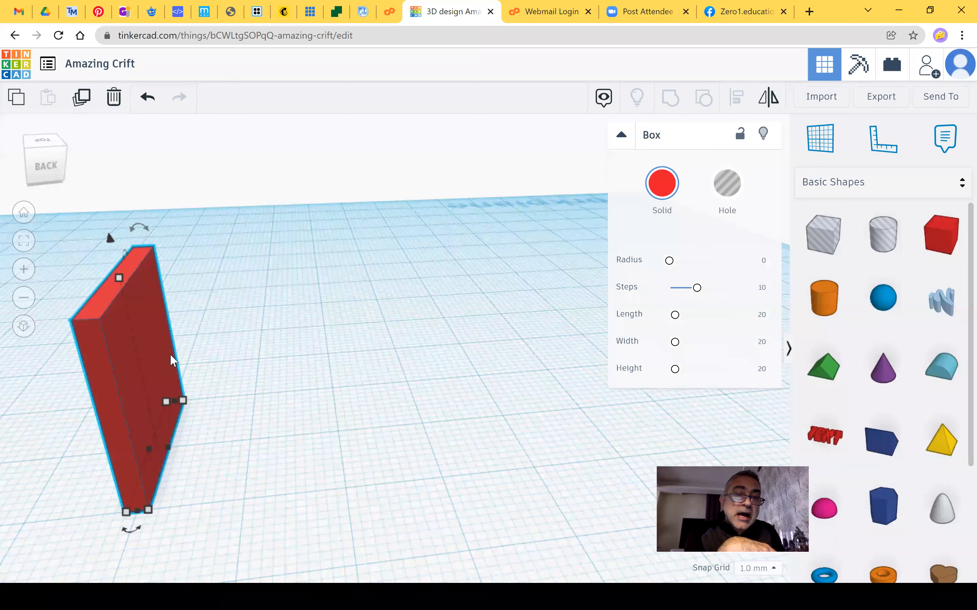
key(ctrl+d)
key(Right)
key(Right)
key(Right)
key(Right)
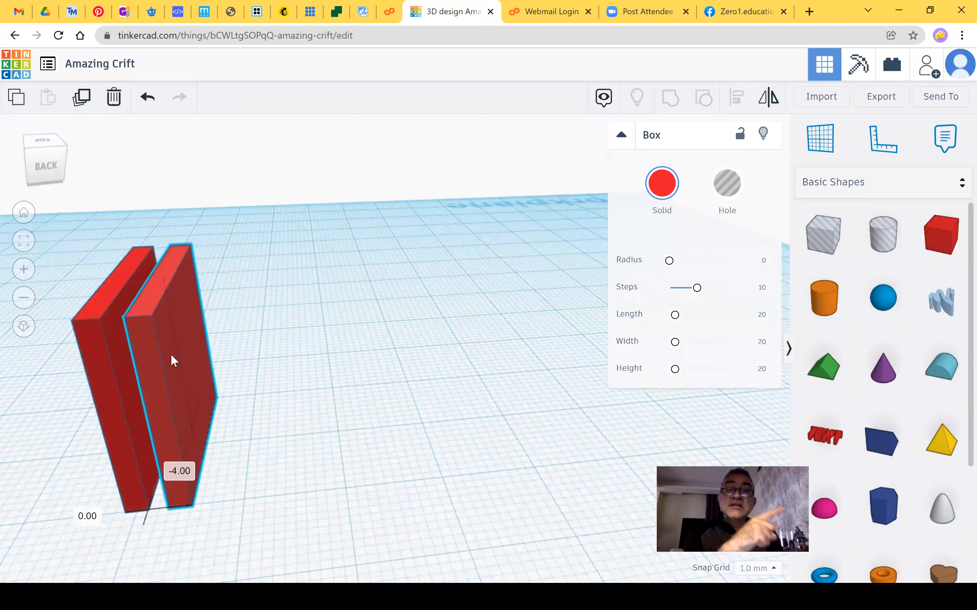
Repeat the spaced duplication four times to build a row of six evenly spaced slabs.
click(83, 98)
click(83, 98)
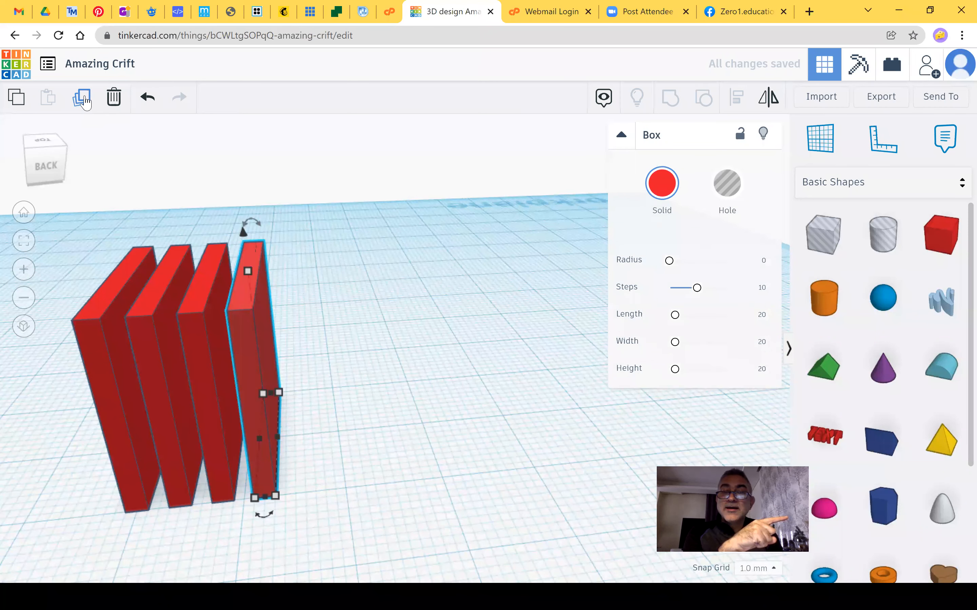
click(83, 99)
click(84, 99)
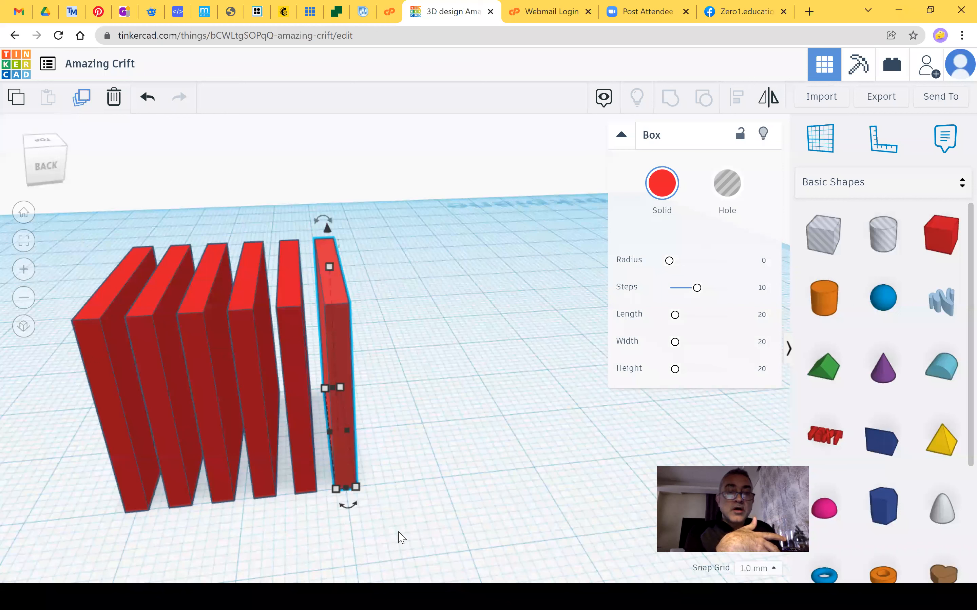
Duplicate the whole row of six slabs, shift the copy 24 mm along the row and repeat the duplication to extend it.
key(ctrl+a)
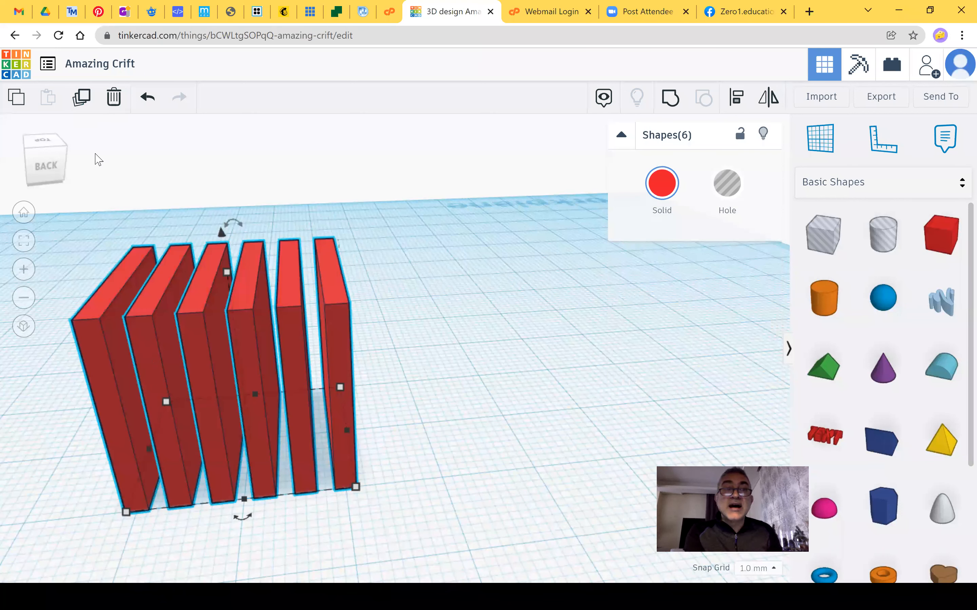
click(81, 99)
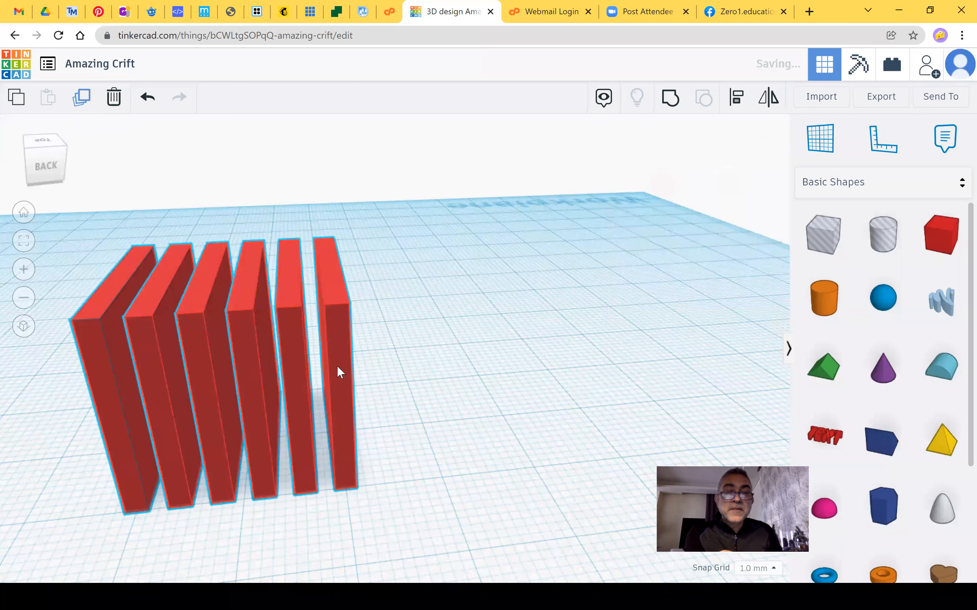
drag(378, 367, 386, 366)
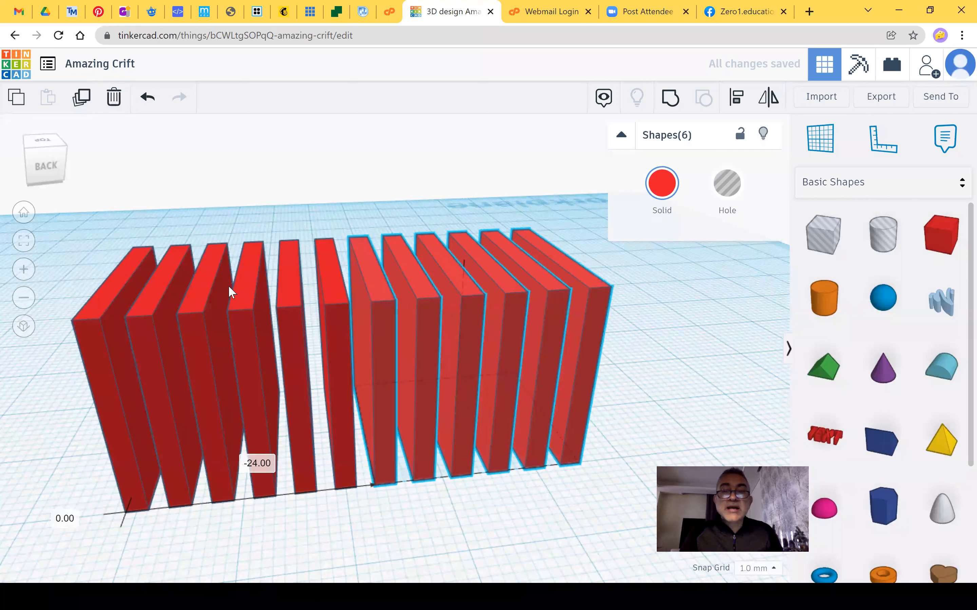
click(82, 97)
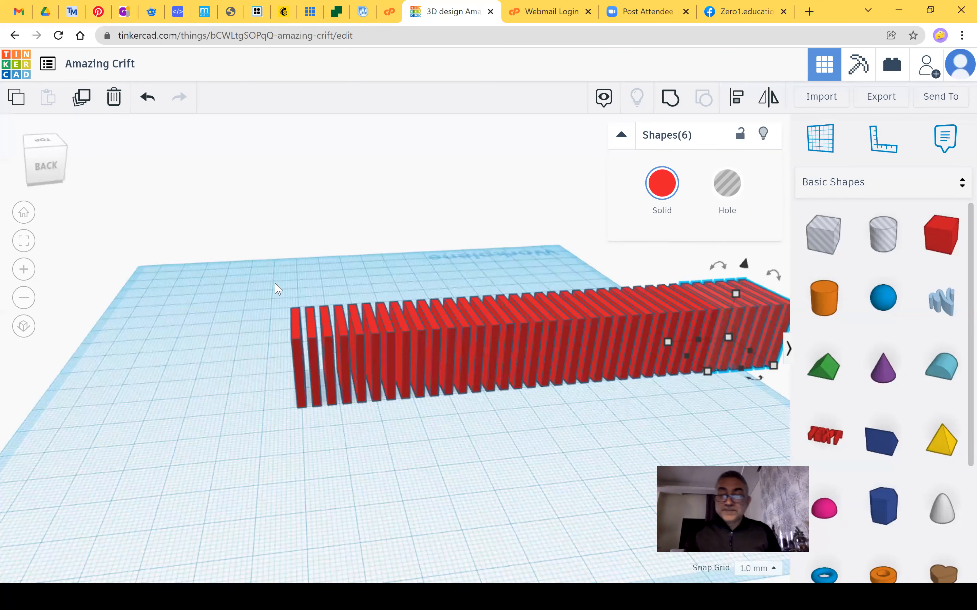
Clear all the slabs from the workplane and place a red box with a green roof shape beside it.
key(Delete)
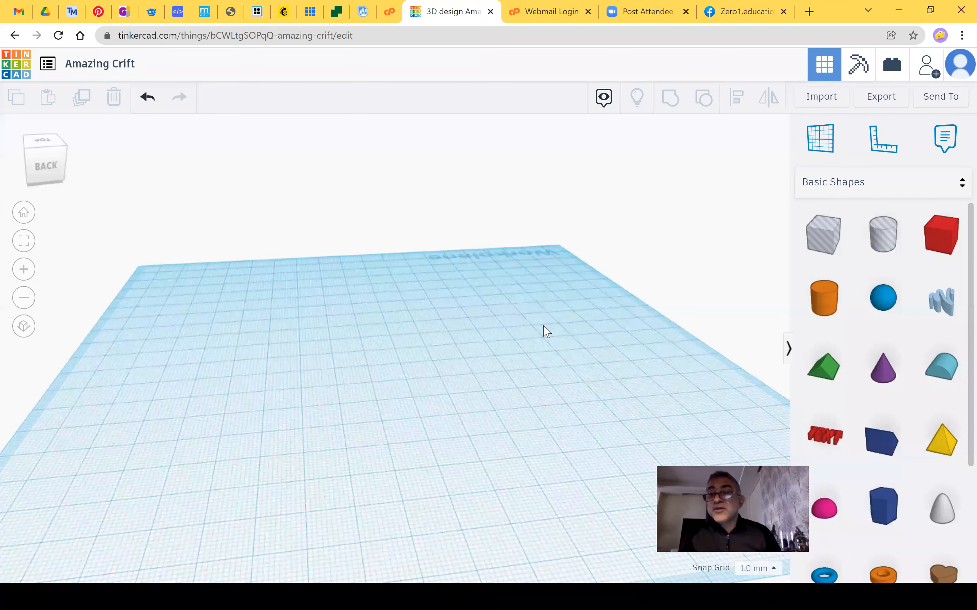
drag(937, 237, 327, 433)
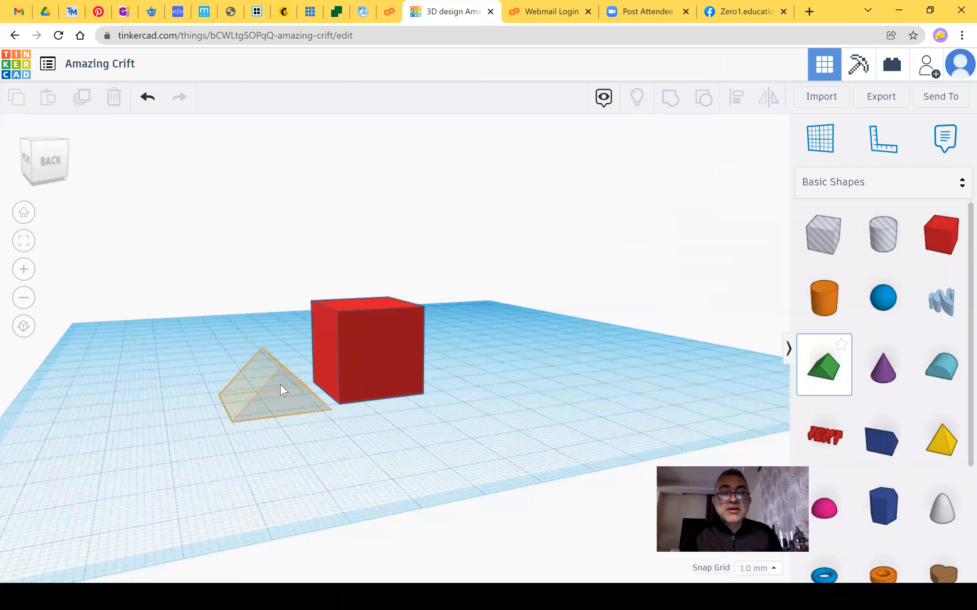
click(265, 340)
Check the red box's height and raise the green roof 20 mm above the workplane.
click(354, 327)
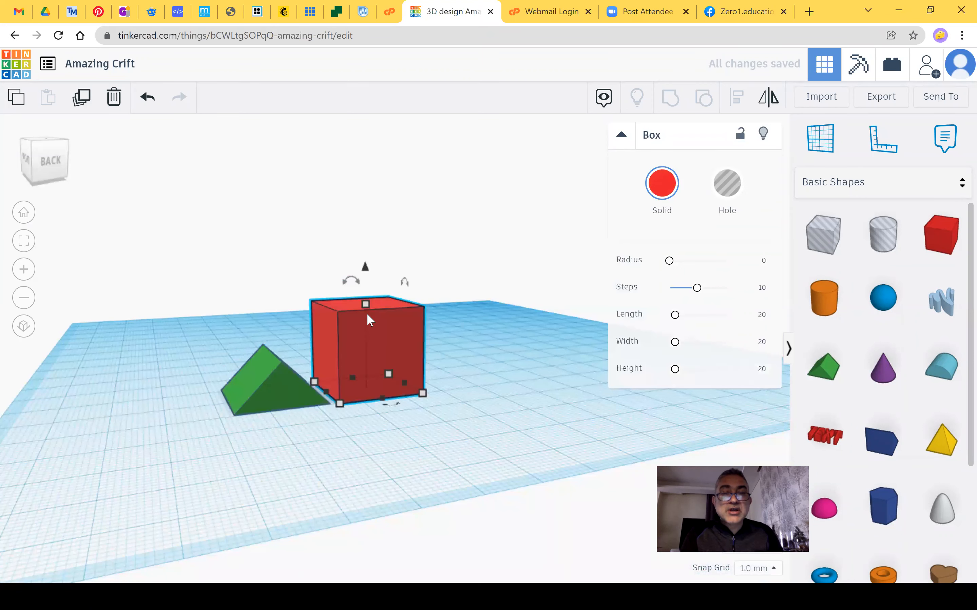
mouse_move(363, 305)
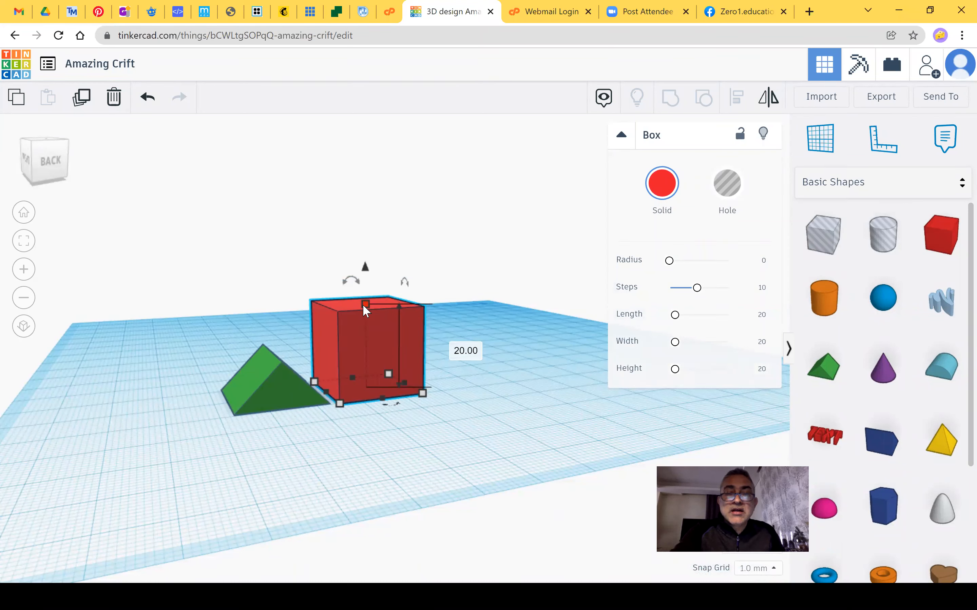
click(276, 385)
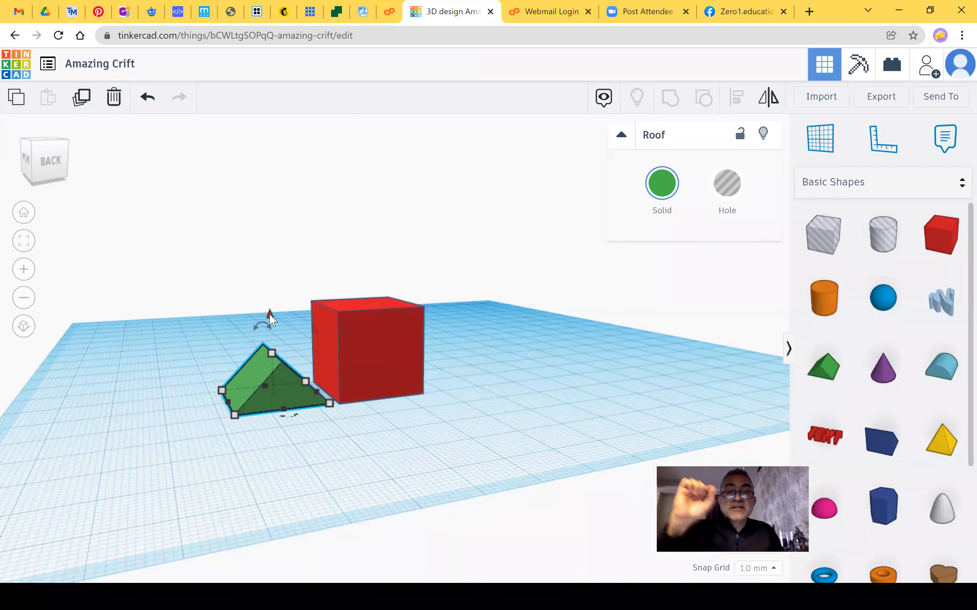
drag(270, 313, 269, 305)
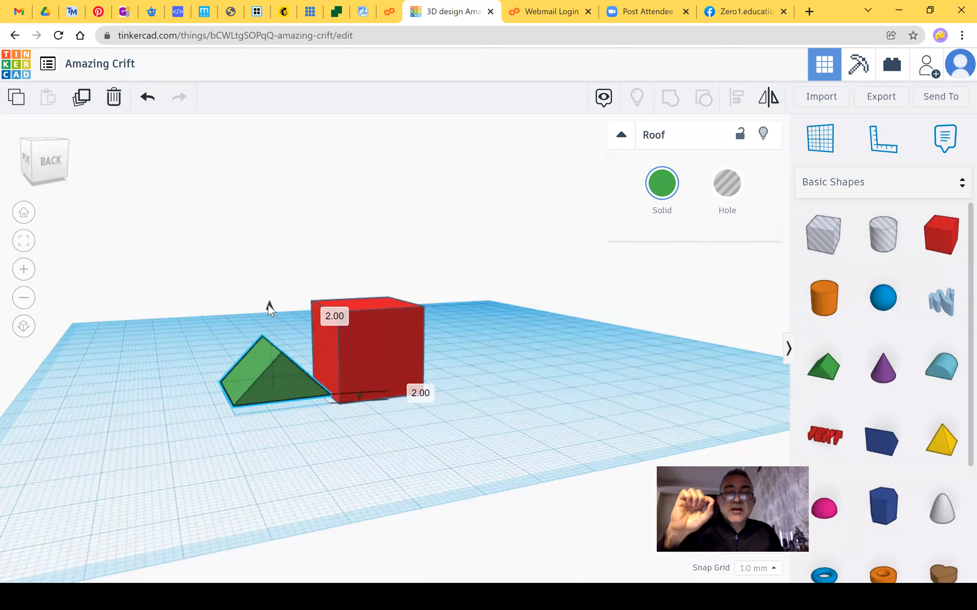
click(420, 392)
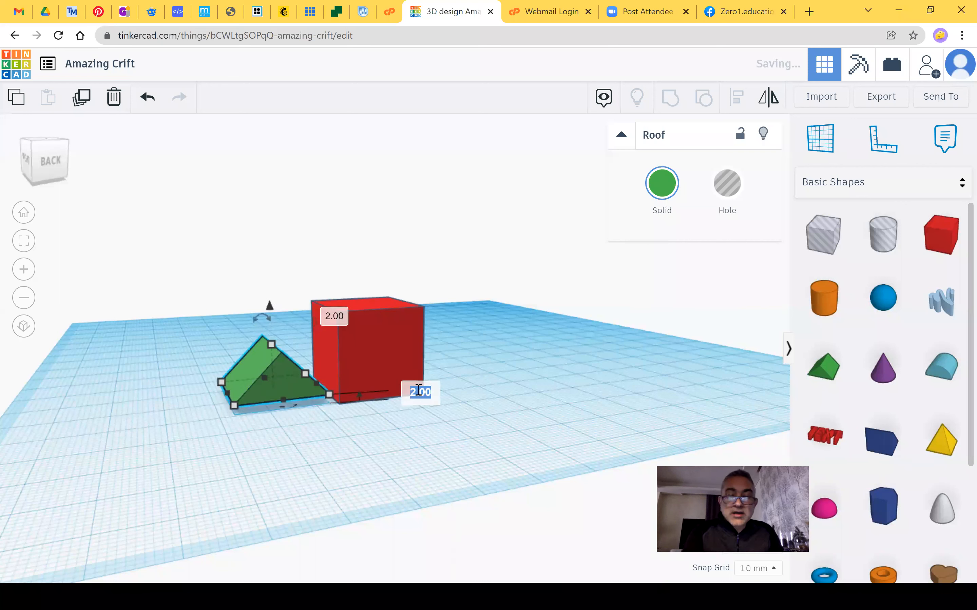
text(20)
key(Return)
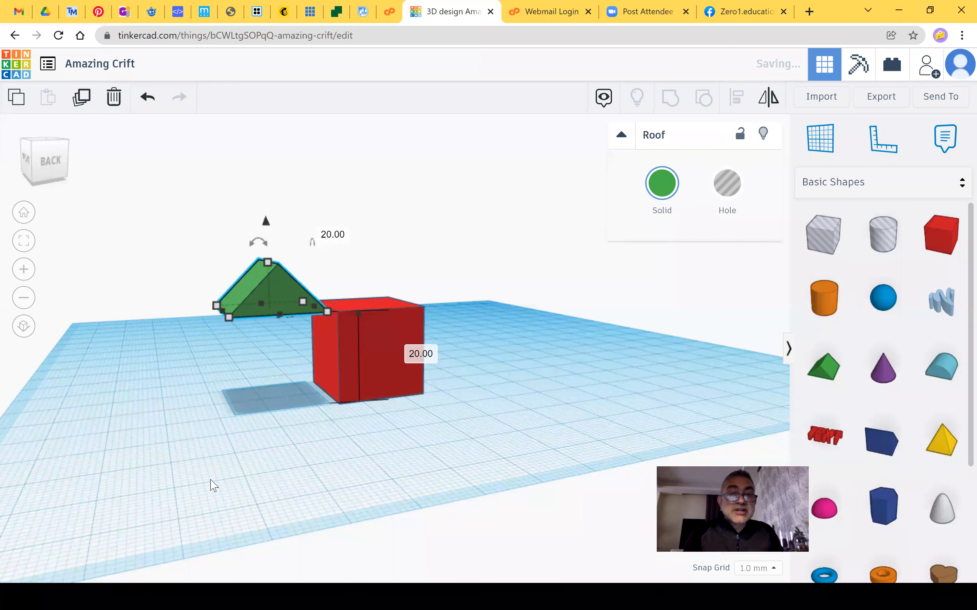
Move the raised green roof onto the top of the red box and check the fit from several angles.
right_drag(229, 402, 261, 389)
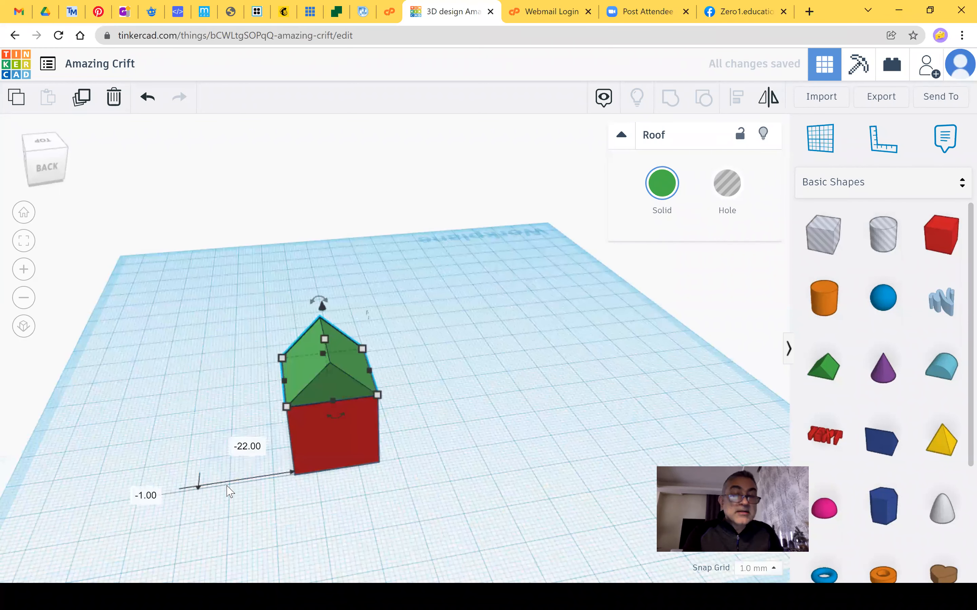
click(341, 465)
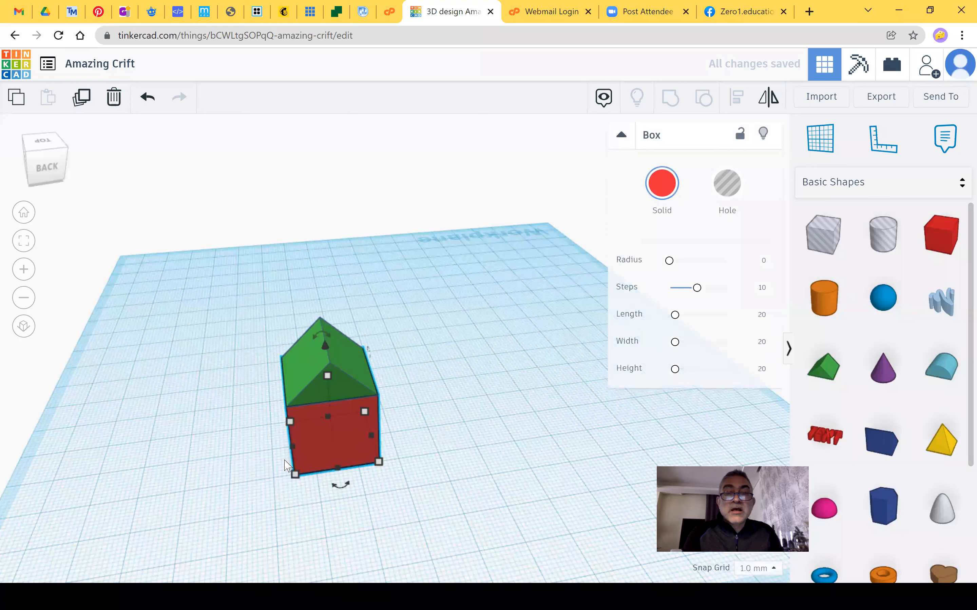
right_drag(283, 460, 459, 165)
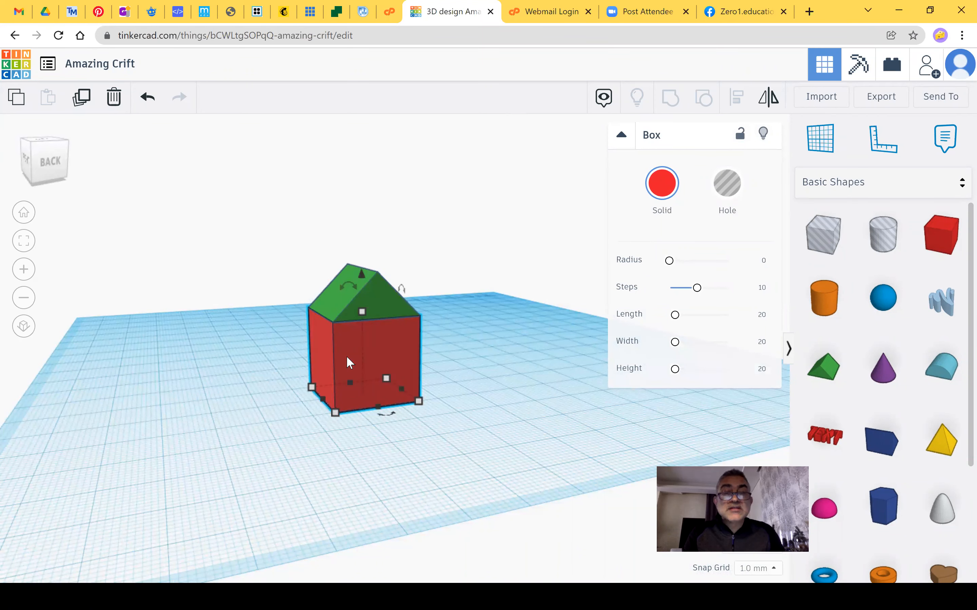
click(259, 236)
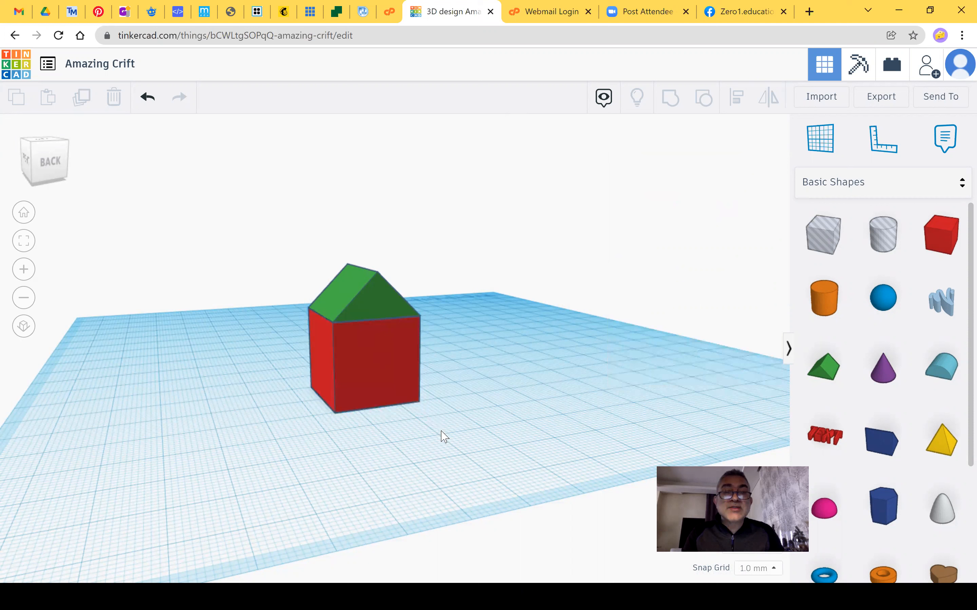
Group the red box and the roof into one house shape and colour it green.
key(ctrl+a)
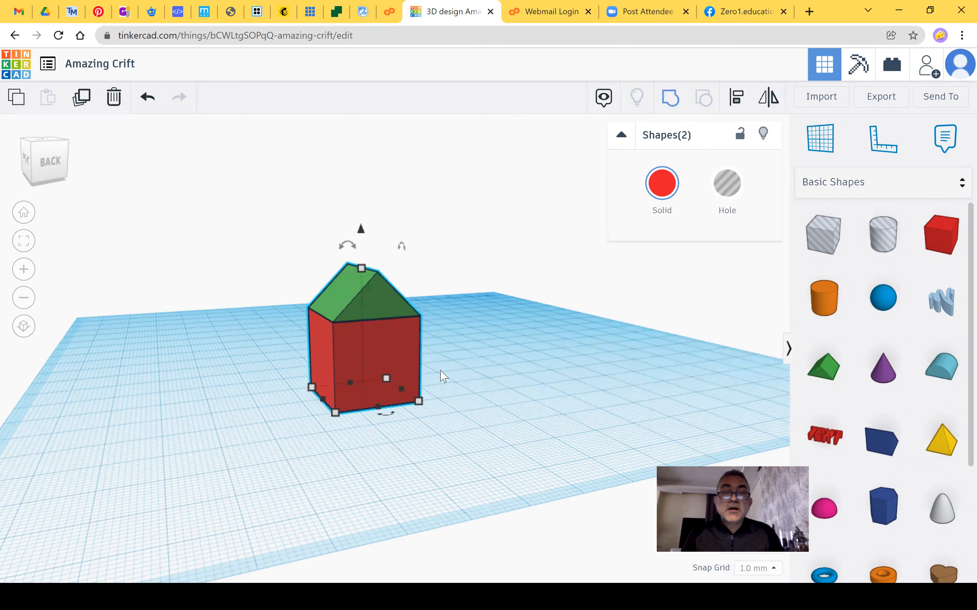
key(ctrl+g)
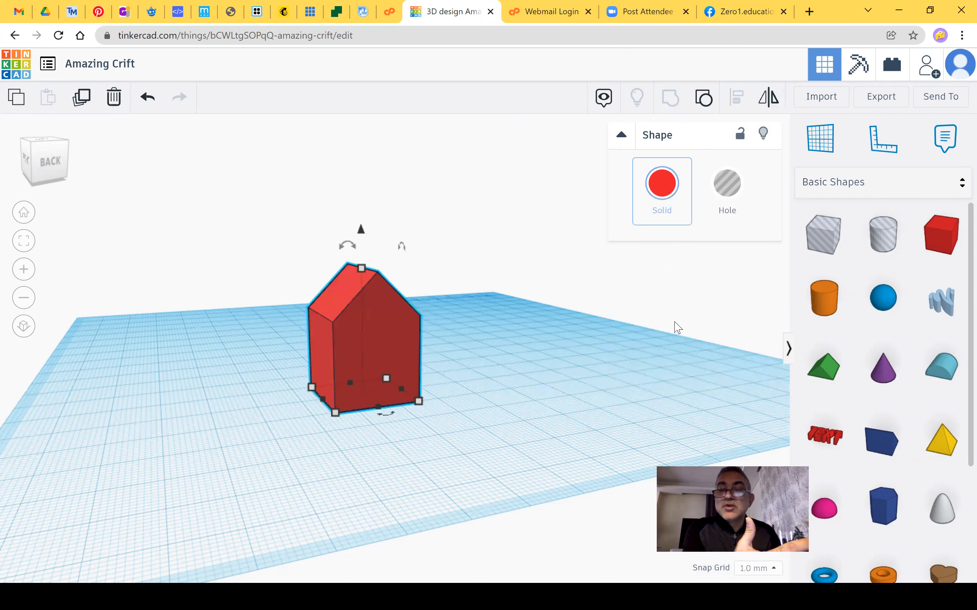
click(268, 403)
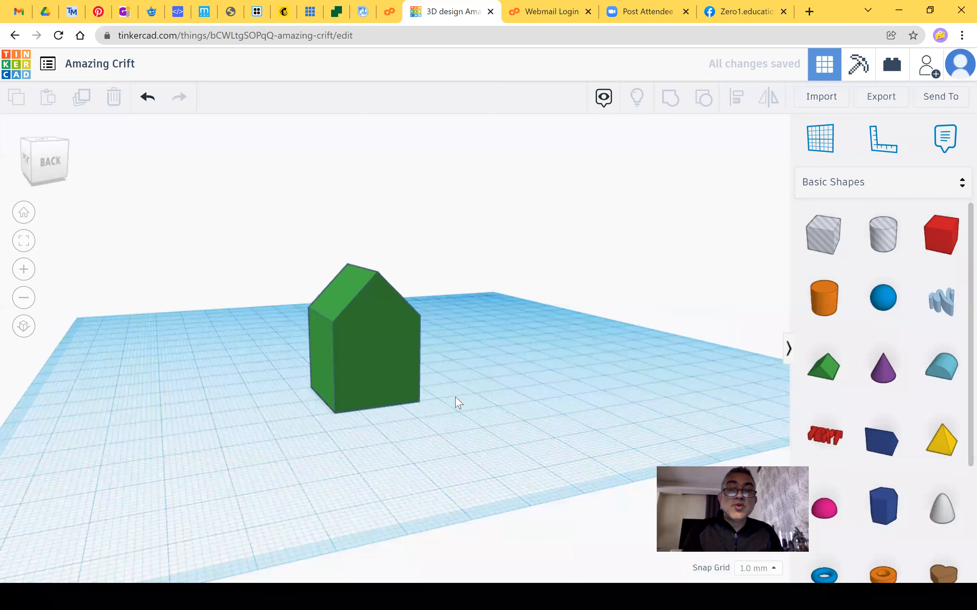
right_drag(456, 401, 536, 398)
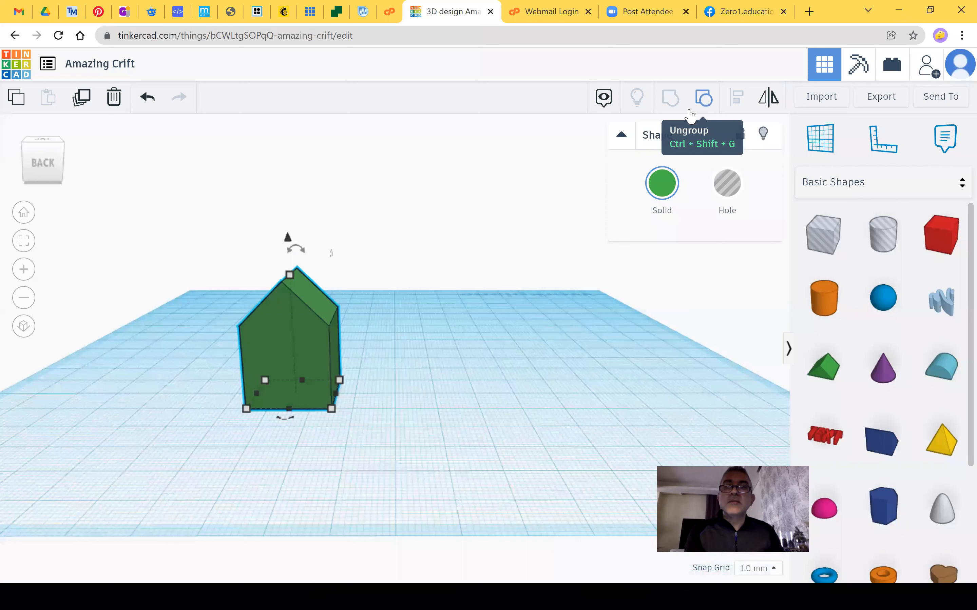
Ungroup the green house into its red box and green roof and group them again as one red shape.
click(690, 114)
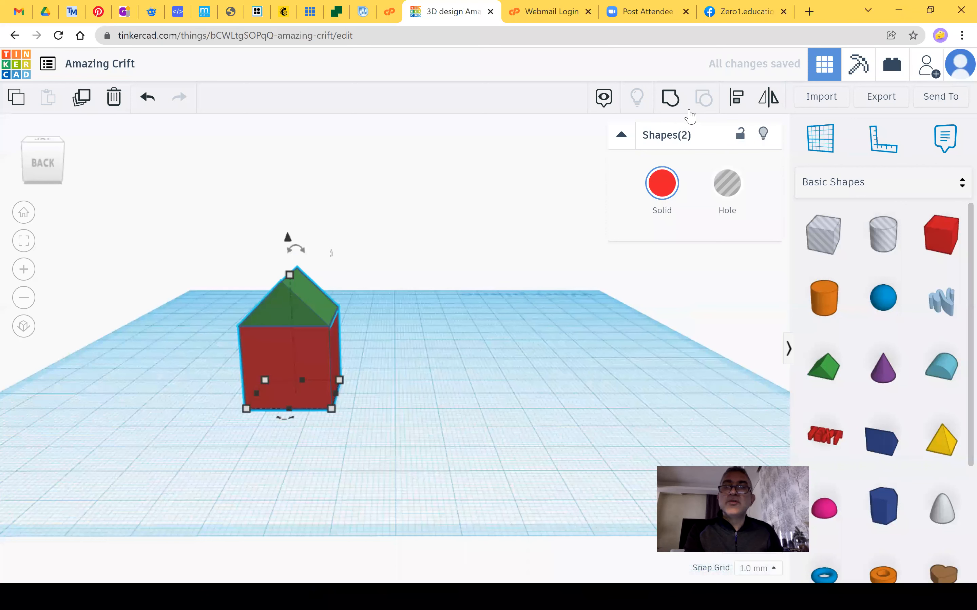
key(ctrl+g)
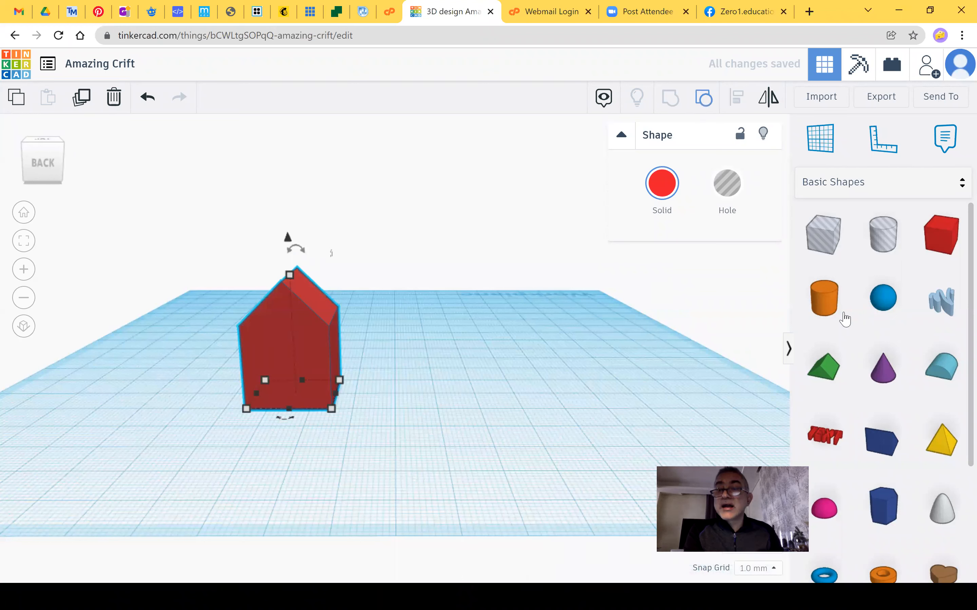
Place a new red box beside the house and shrink its base to 11 by 11 mm.
click(941, 239)
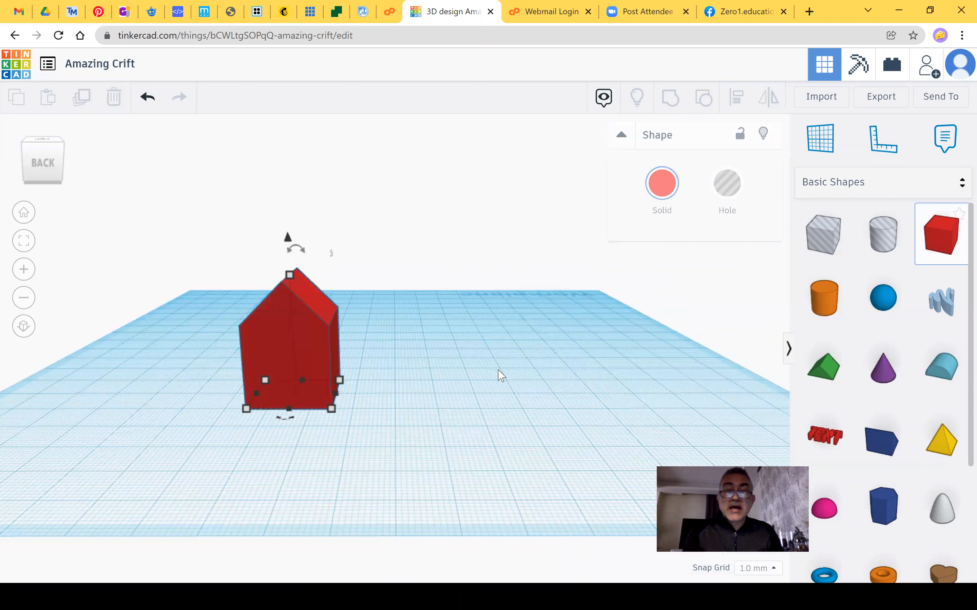
click(516, 463)
drag(517, 454, 465, 428)
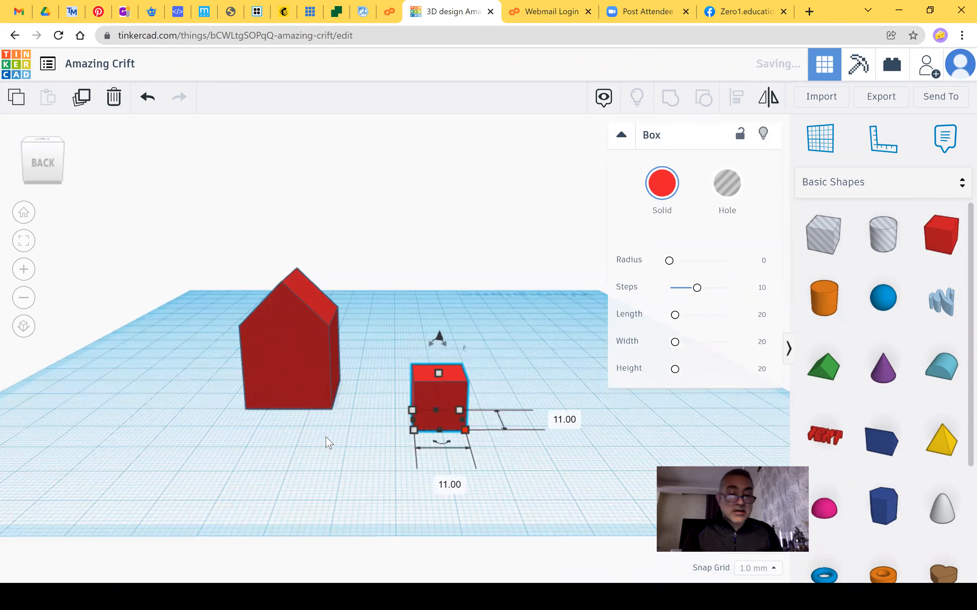
Try to line up the small box with the house by moving it freehand, and undo the move.
right_drag(344, 471, 323, 490)
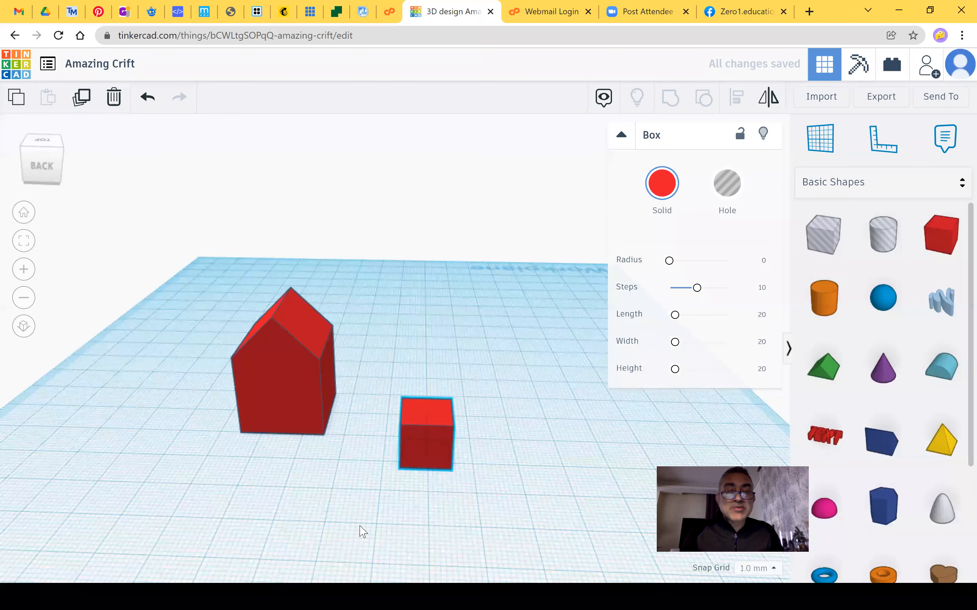
click(244, 428)
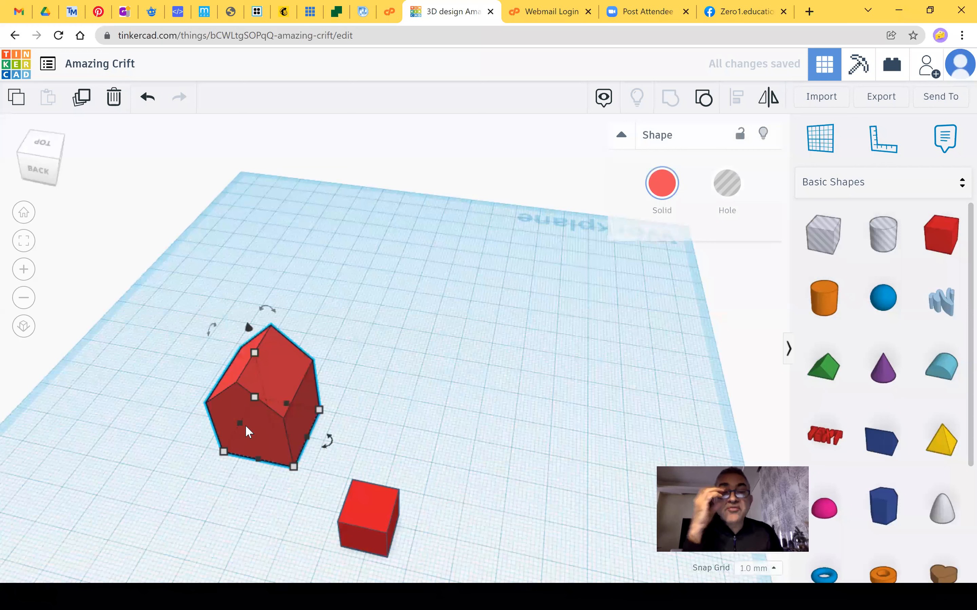
drag(366, 482, 361, 443)
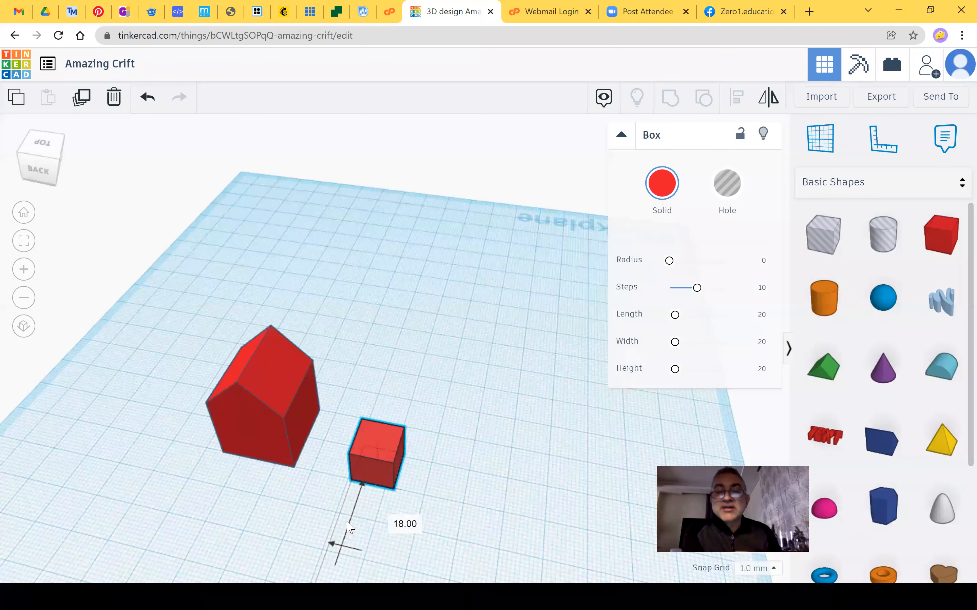
key(ctrl+z)
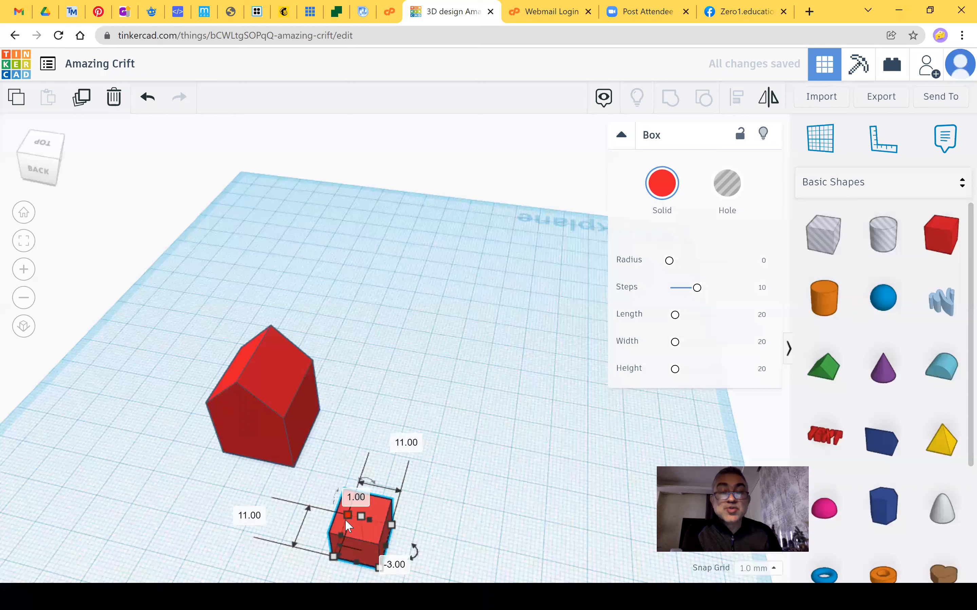
Use Align on the house and the small box to line up the box with the house's outer side edge.
shift+click(261, 432)
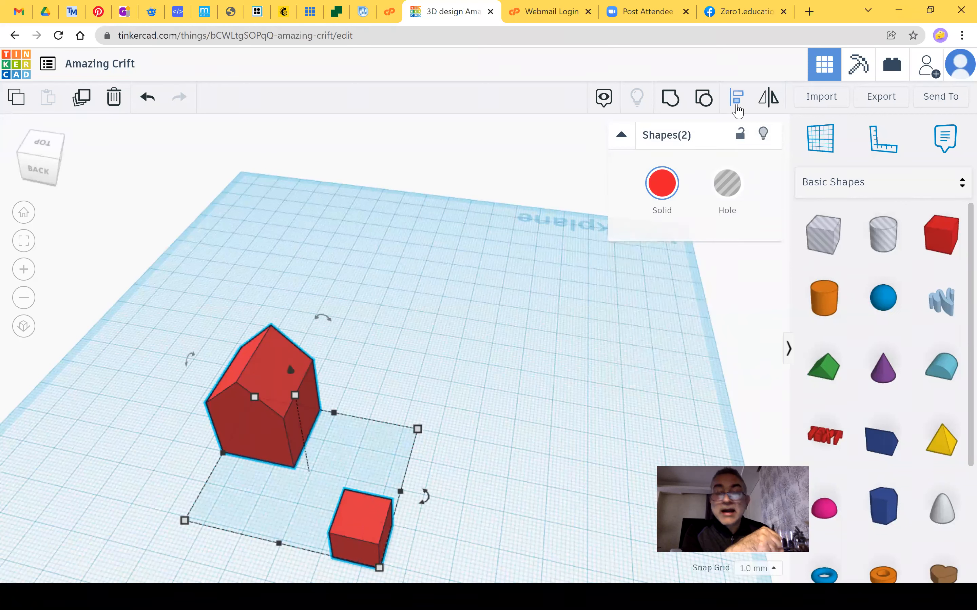
click(736, 98)
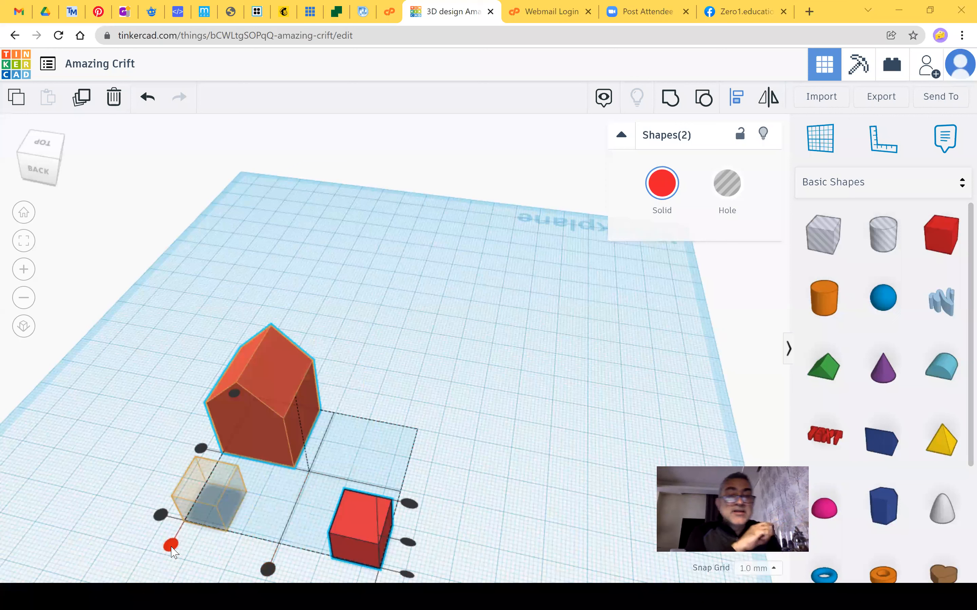
click(173, 544)
click(134, 466)
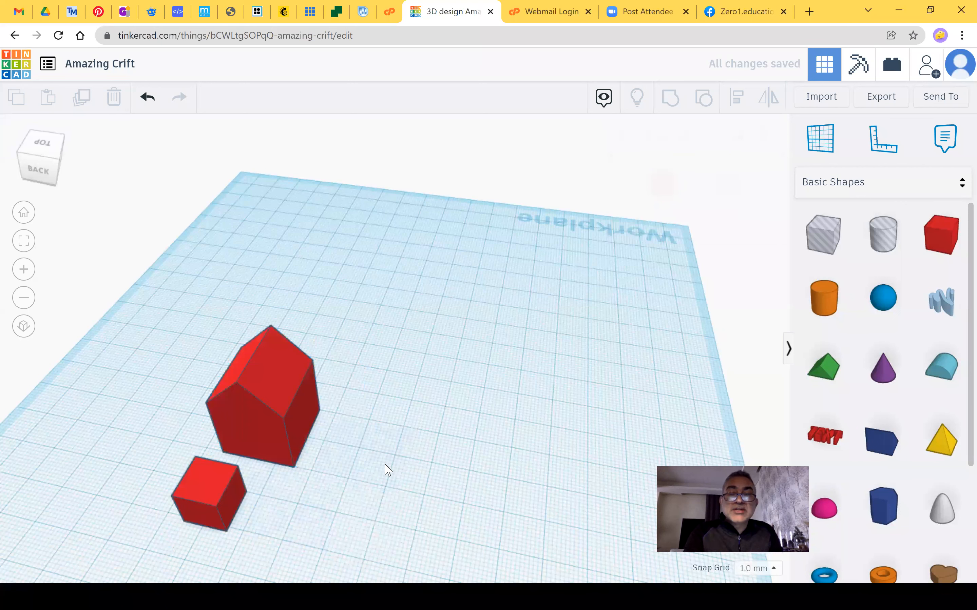
Remove the small box and separate the house into its red box and green roof.
right_drag(385, 464, 369, 486)
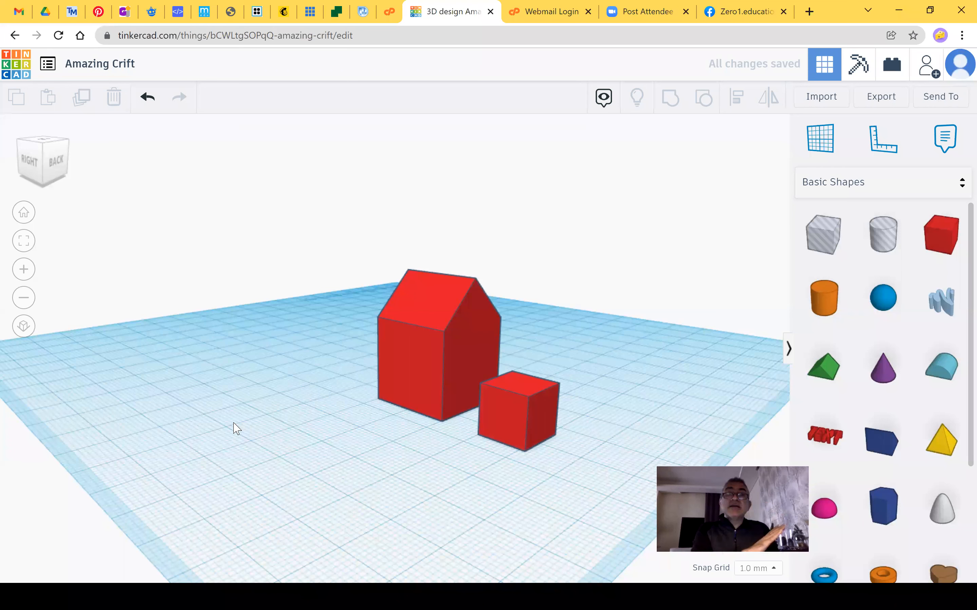
right_drag(233, 423, 178, 454)
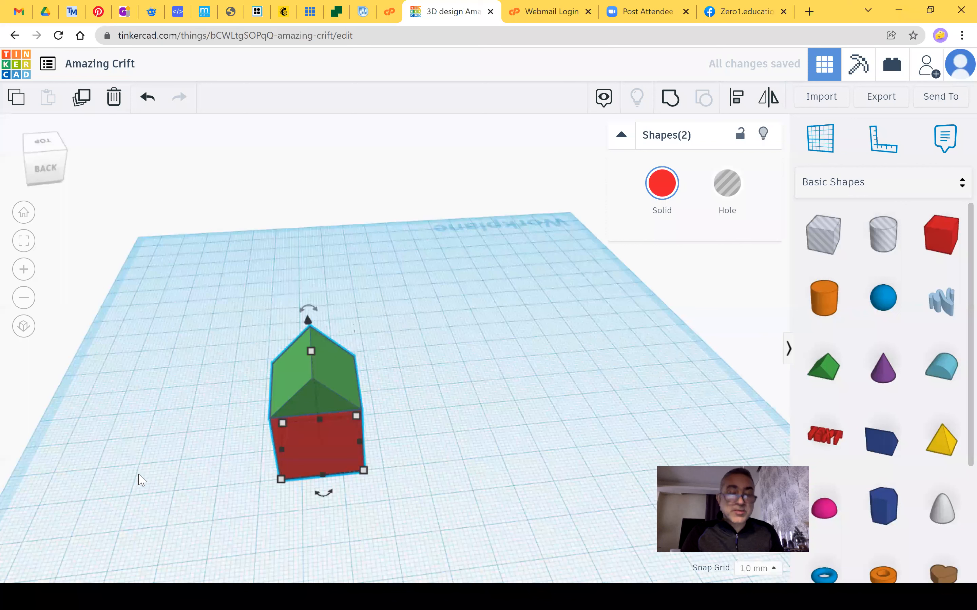
click(173, 485)
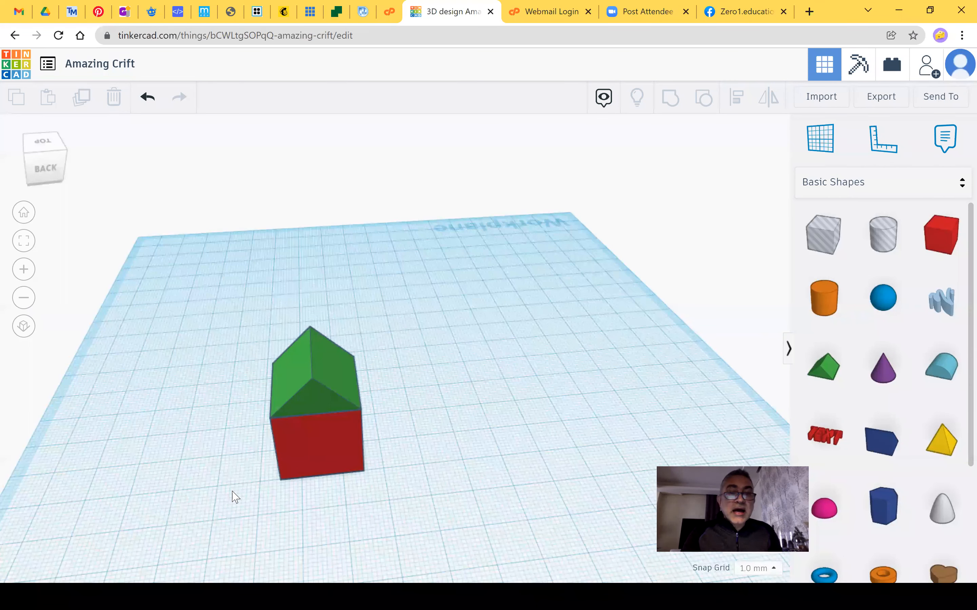
Place a new red box beside the house and reduce its base to about 17 by 2 mm.
scroll(188, 494, up, 3)
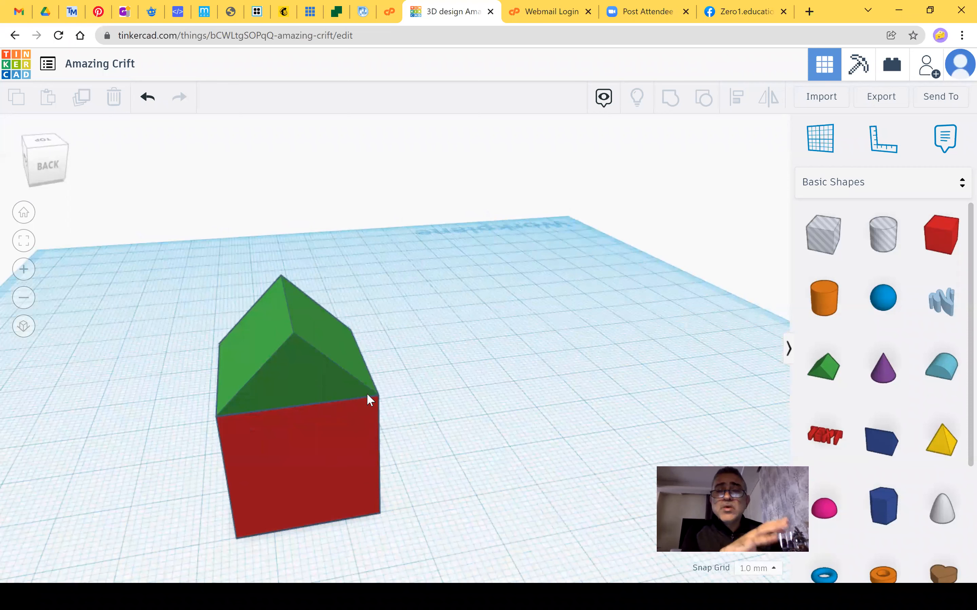
right_drag(367, 393, 366, 393)
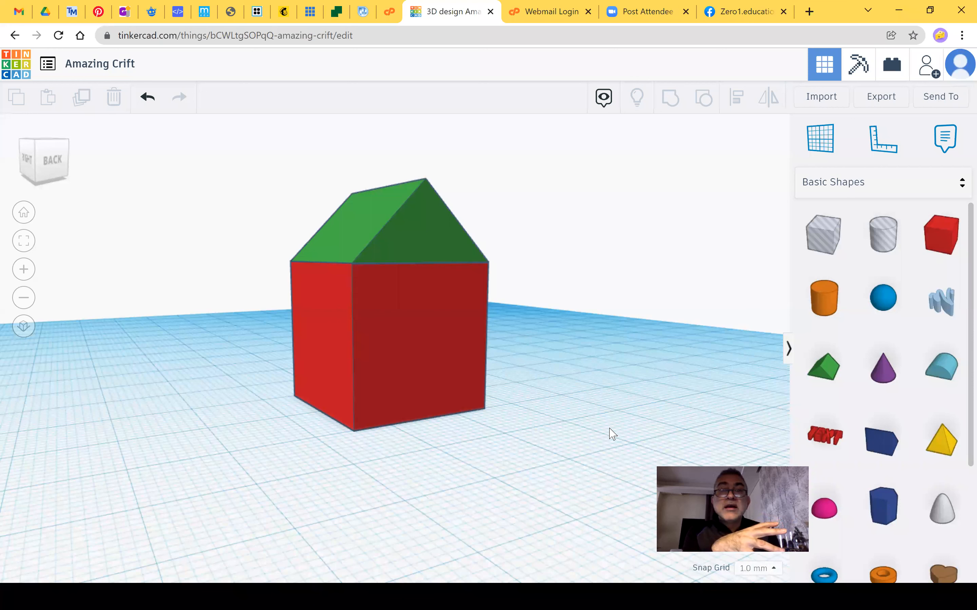
click(645, 396)
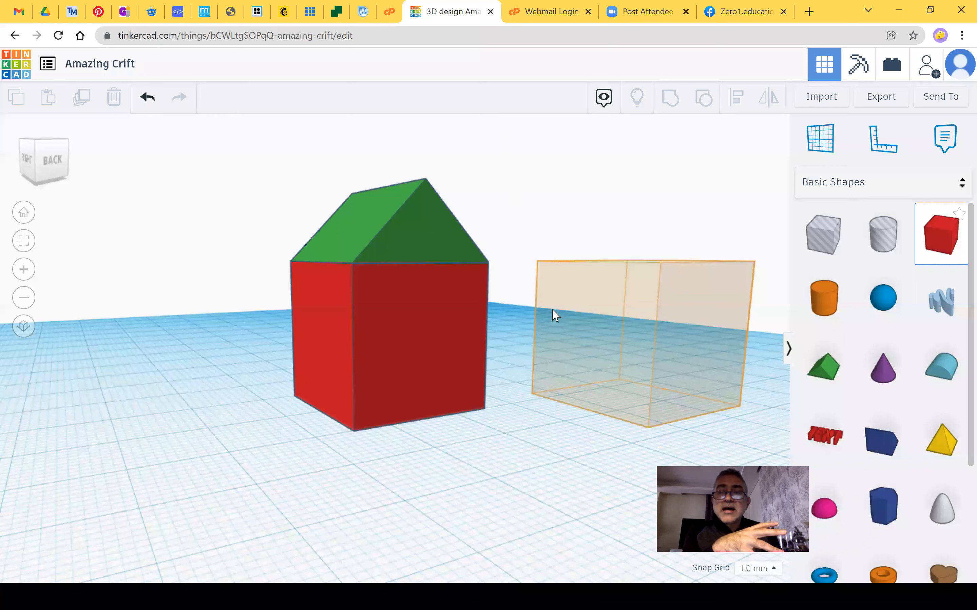
click(524, 420)
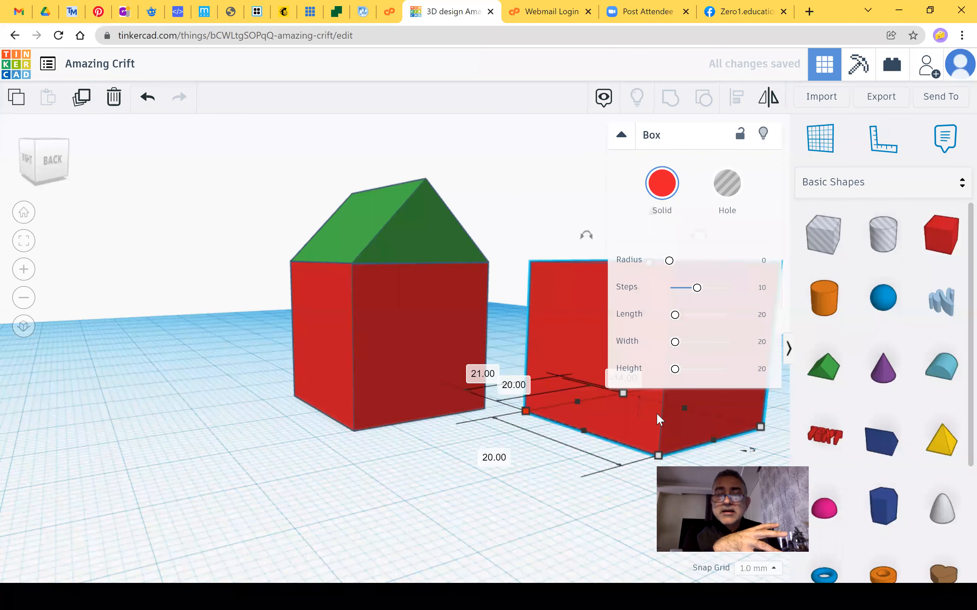
drag(657, 419, 621, 400)
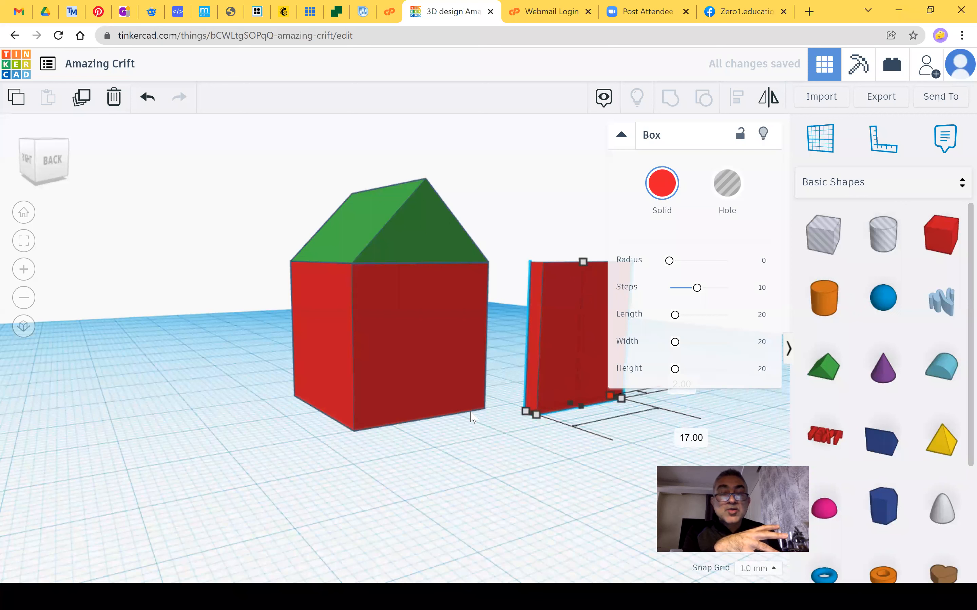
Shrink the thin block to door size, set it into the house's front wall and cut the doorway by grouping it as a hole with the red box.
drag(440, 389, 431, 381)
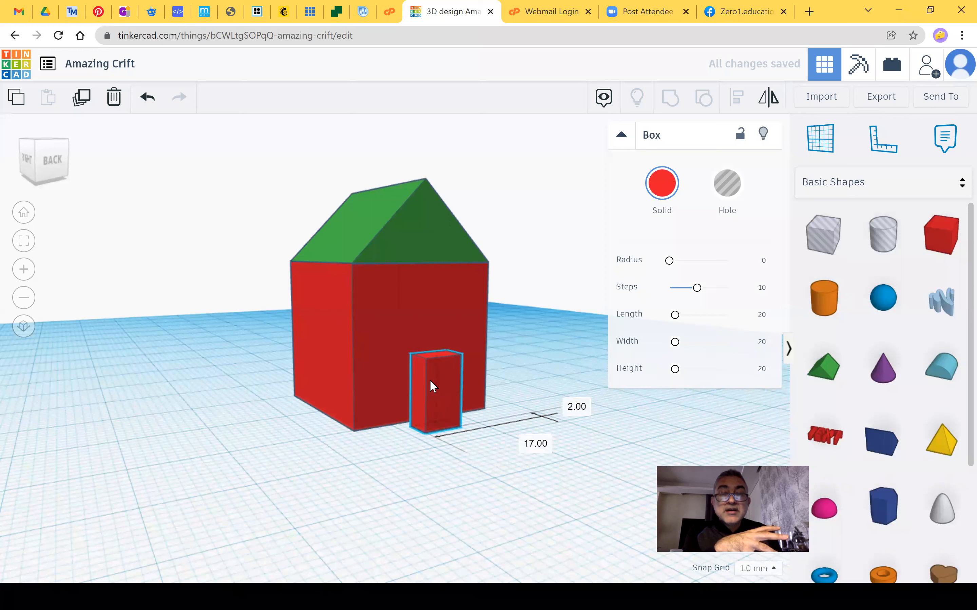
drag(429, 380, 430, 379)
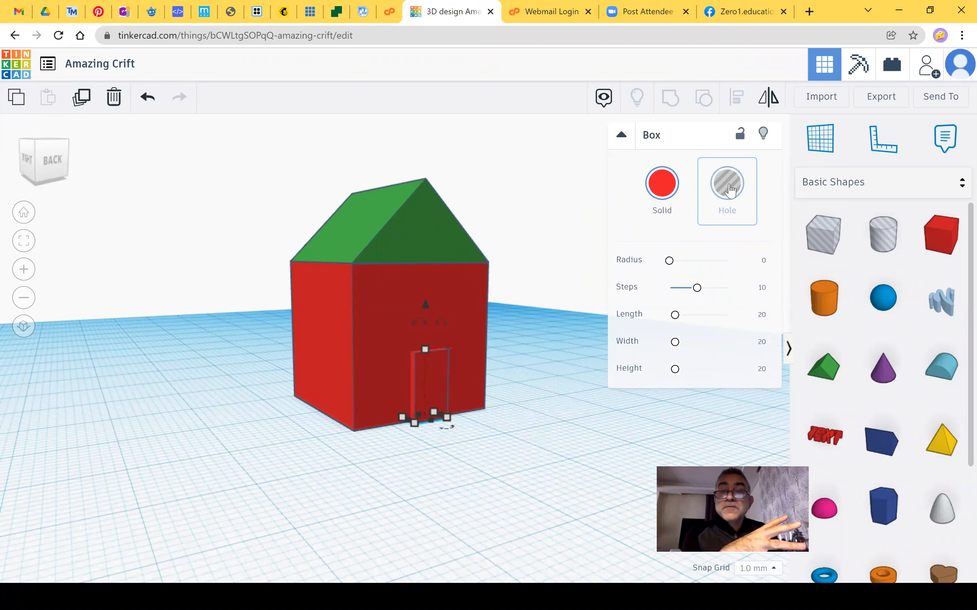
shift+click(376, 355)
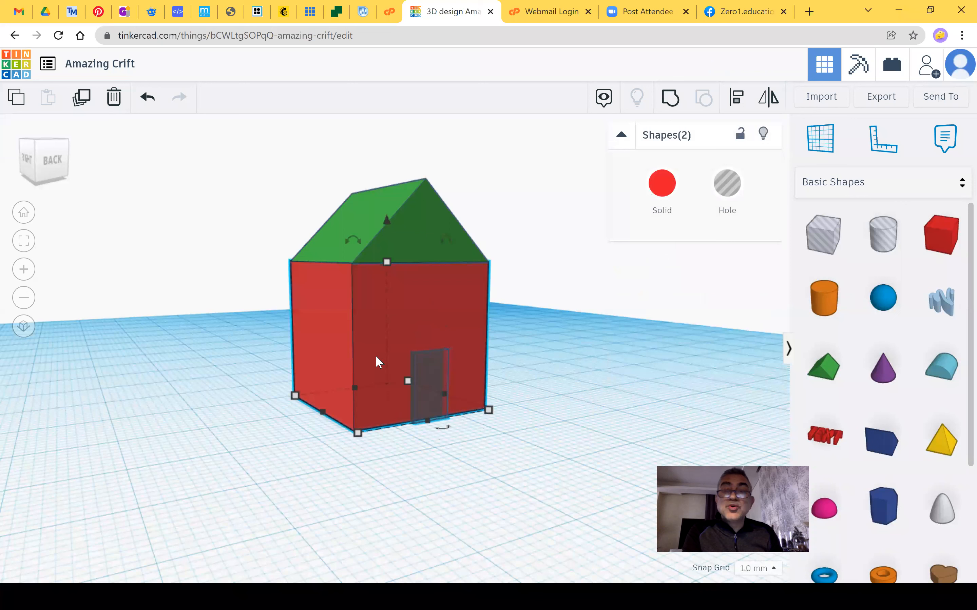
click(666, 99)
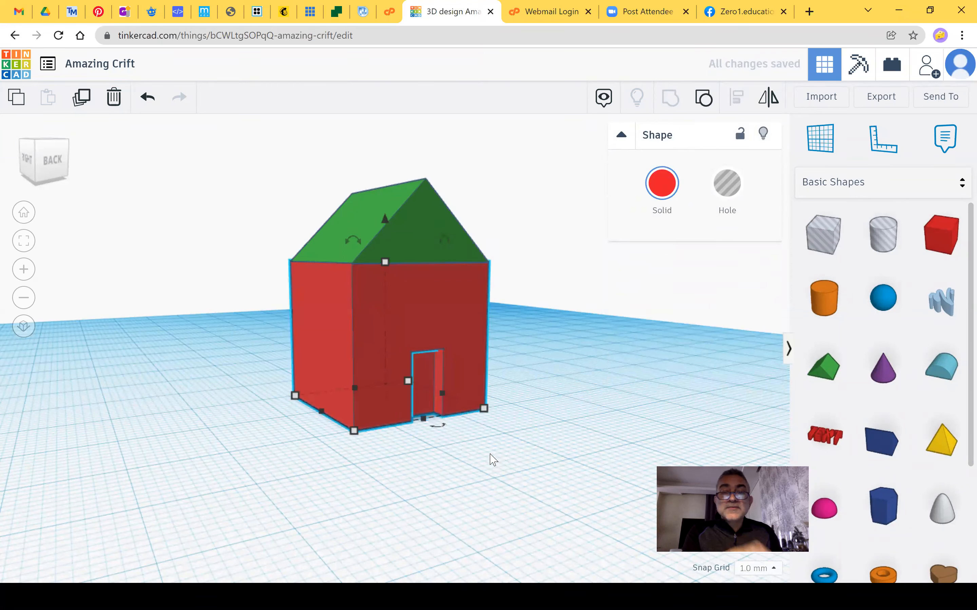
click(422, 470)
Place another red box near the house's side wall and shrink it to a small block with a 12 by 3 mm base.
mouse_move(416, 473)
right_down()
mouse_move(374, 480)
mouse_move(424, 466)
right_up()
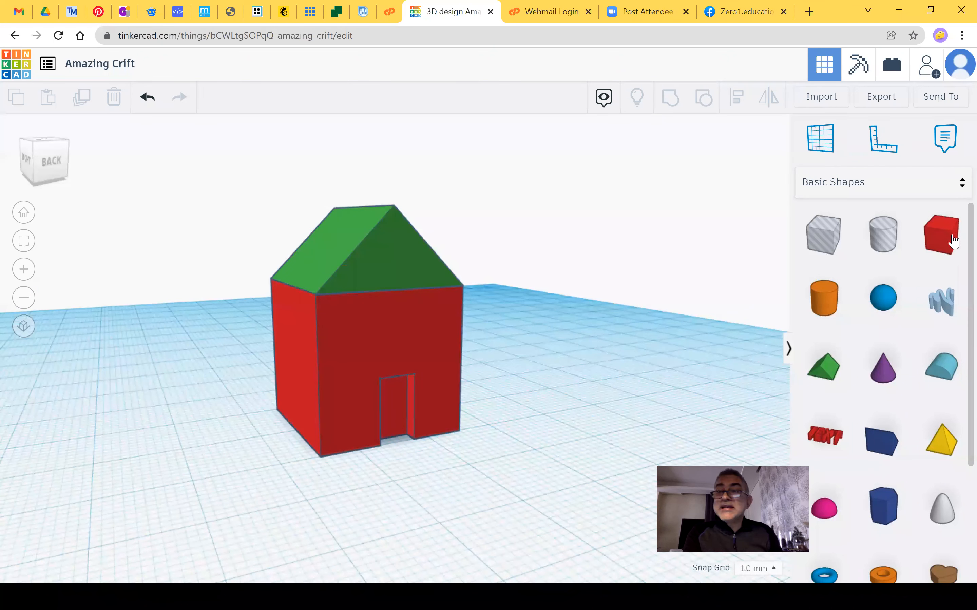
drag(947, 242, 661, 349)
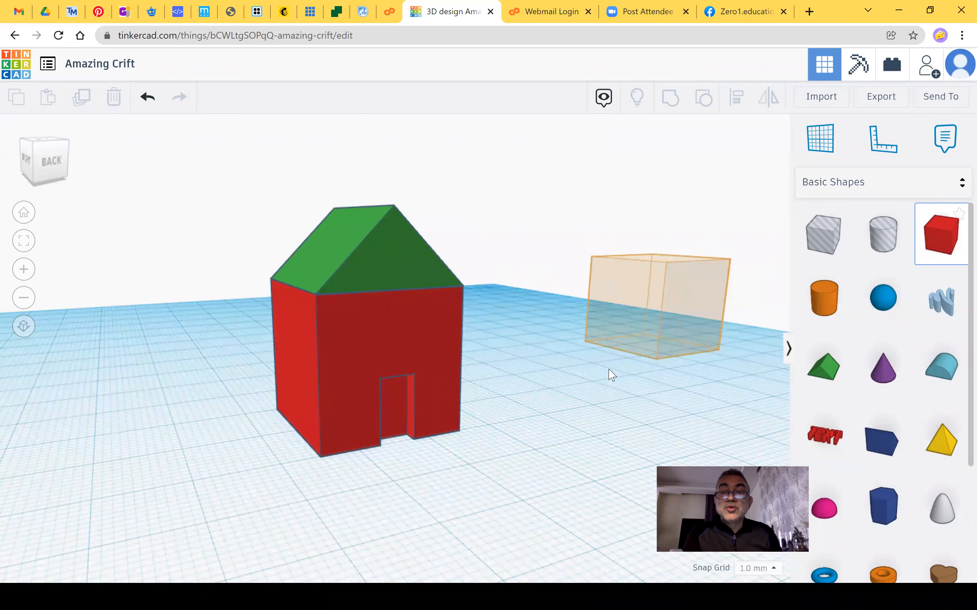
drag(432, 452, 237, 501)
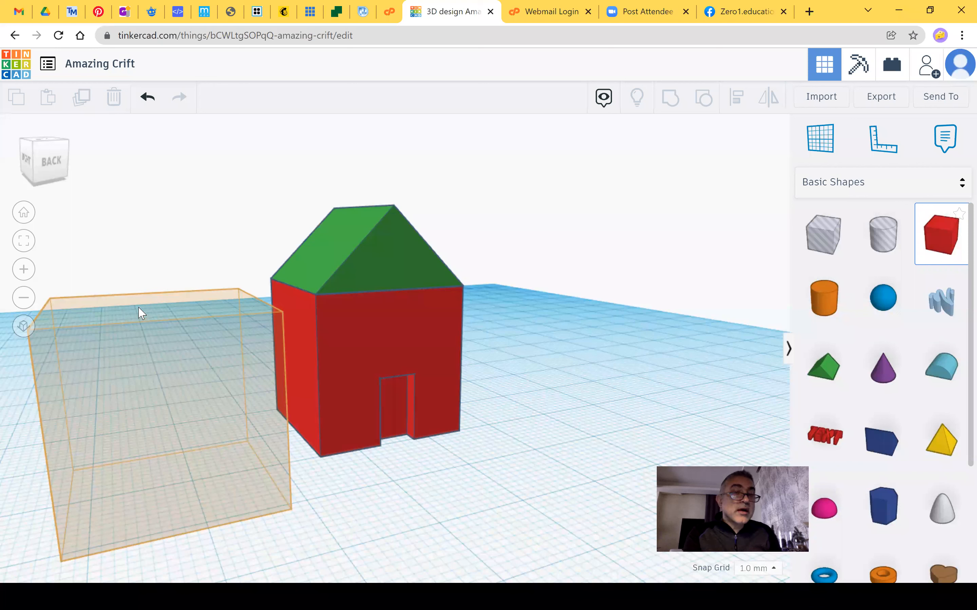
click(144, 384)
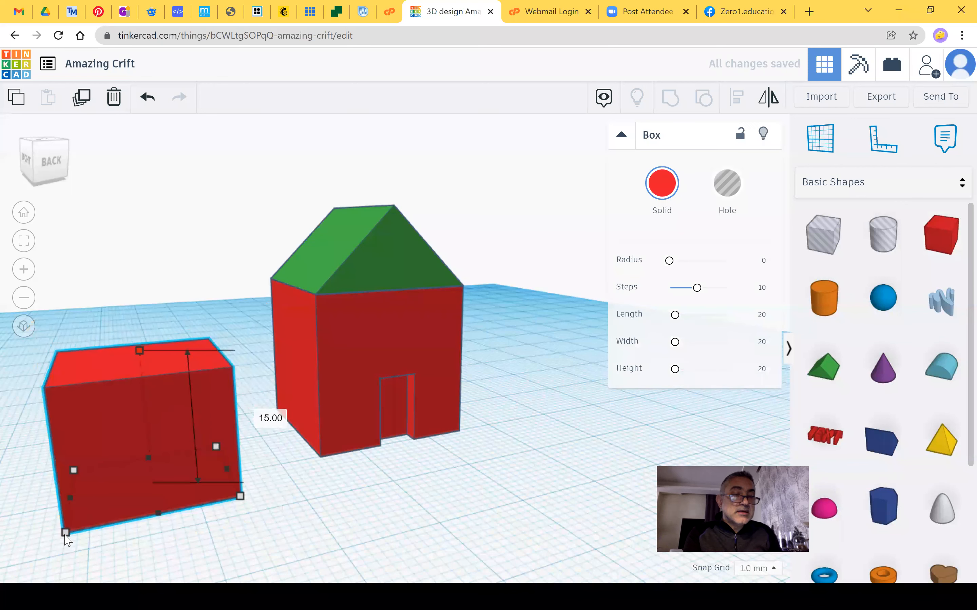
drag(65, 533, 203, 491)
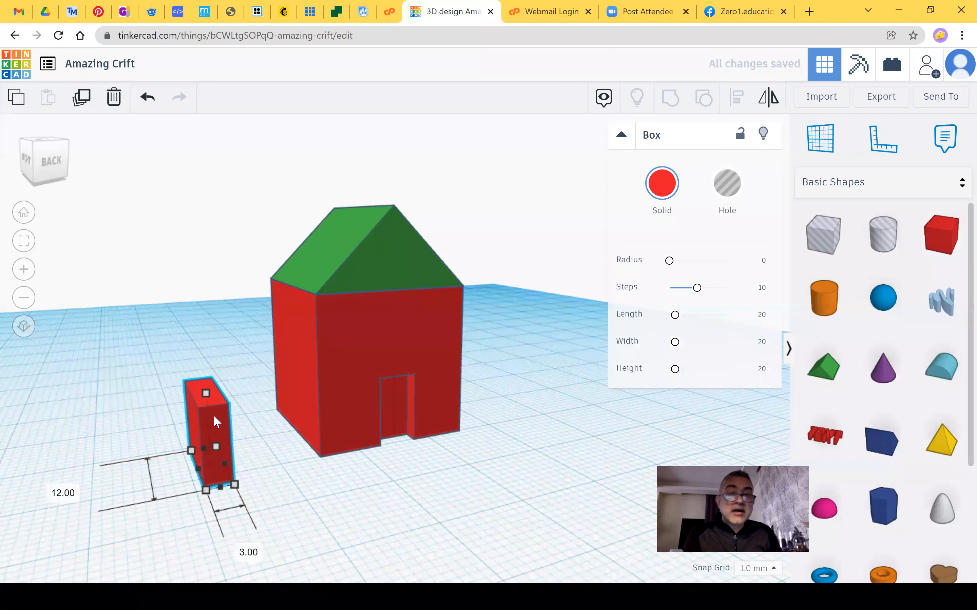
Raise the small block above the workplane and embed it in the house's side wall at window height.
right_drag(403, 412, 462, 405)
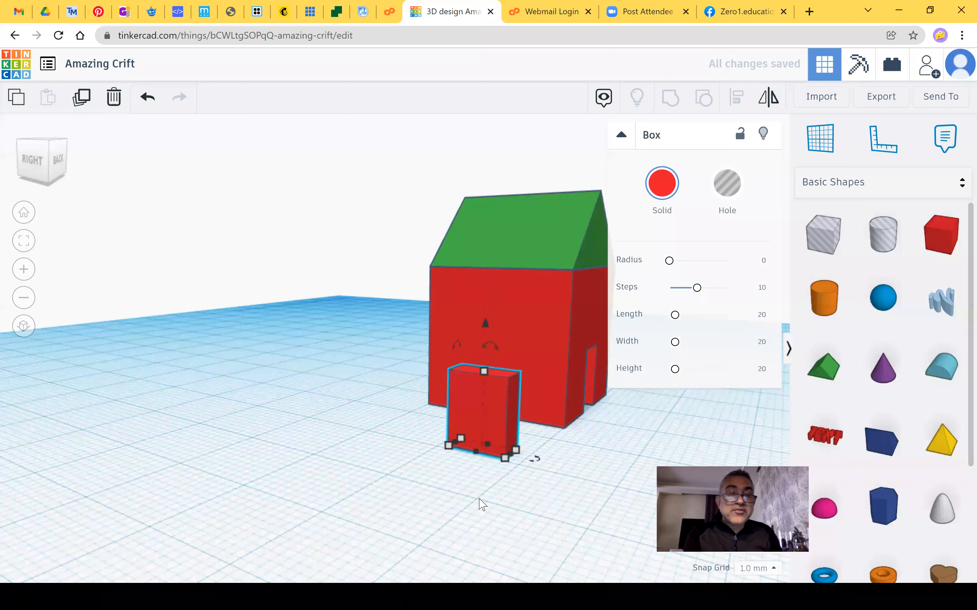
right_drag(493, 496, 510, 491)
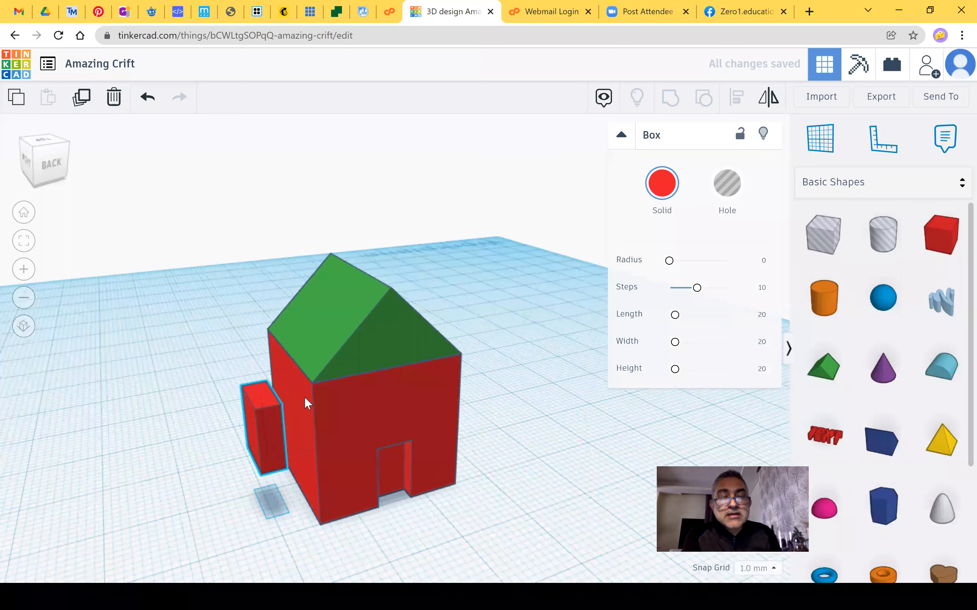
drag(302, 396, 304, 397)
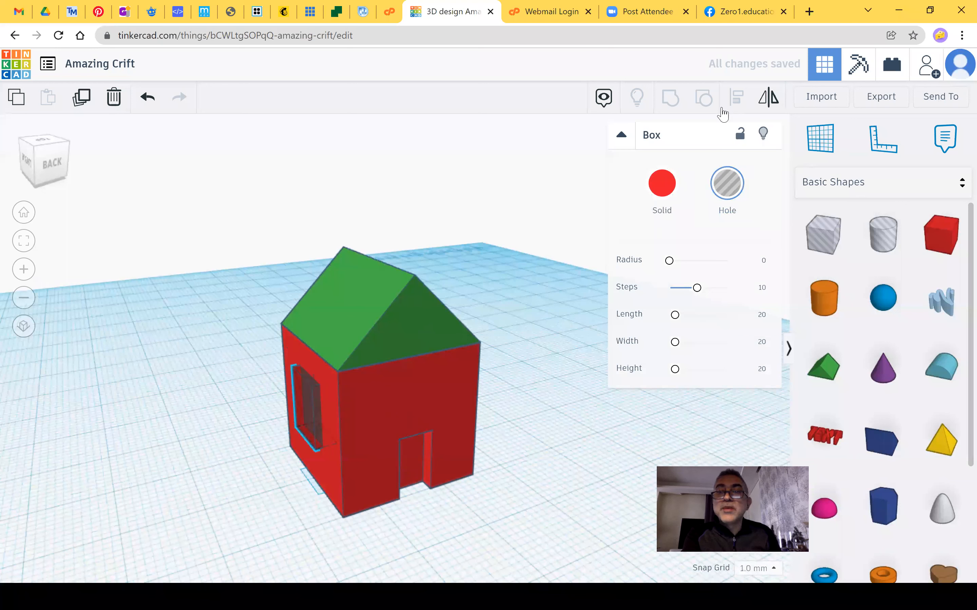
Cut the window by grouping the embedded block as a hole with the red house body, and check the house from different angles.
key(ctrl+a)
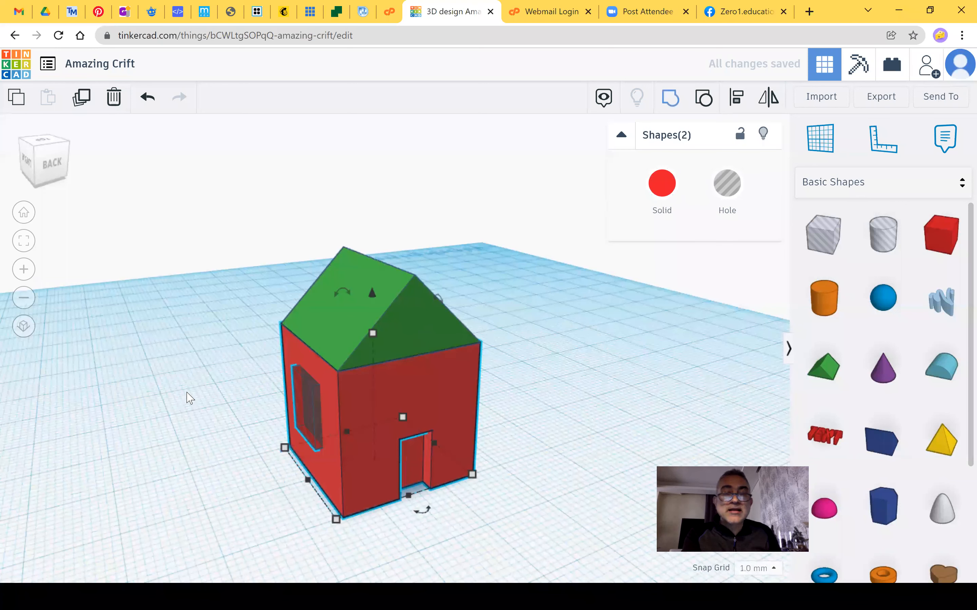
key(ctrl+g)
click(257, 434)
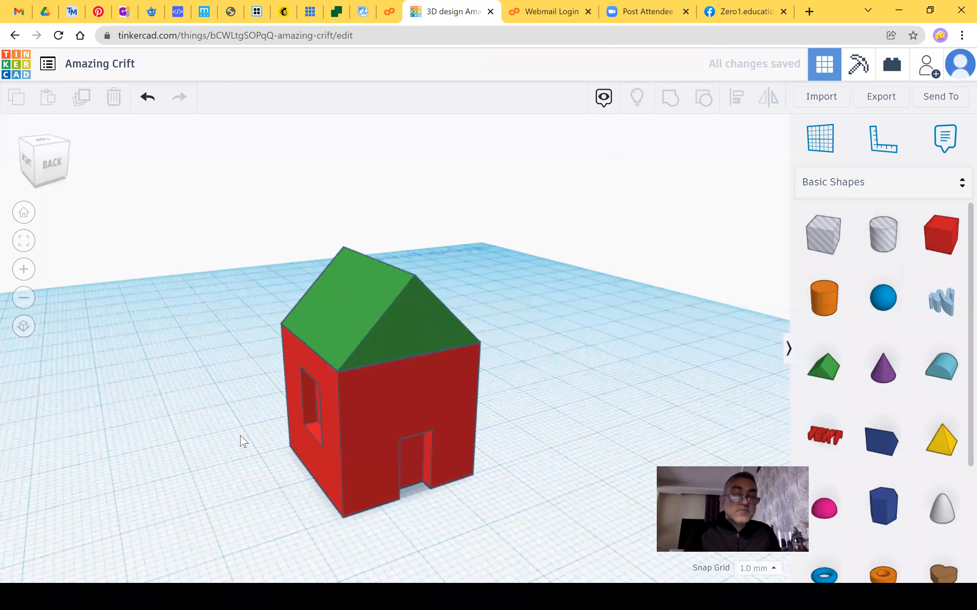
right_drag(321, 437, 329, 435)
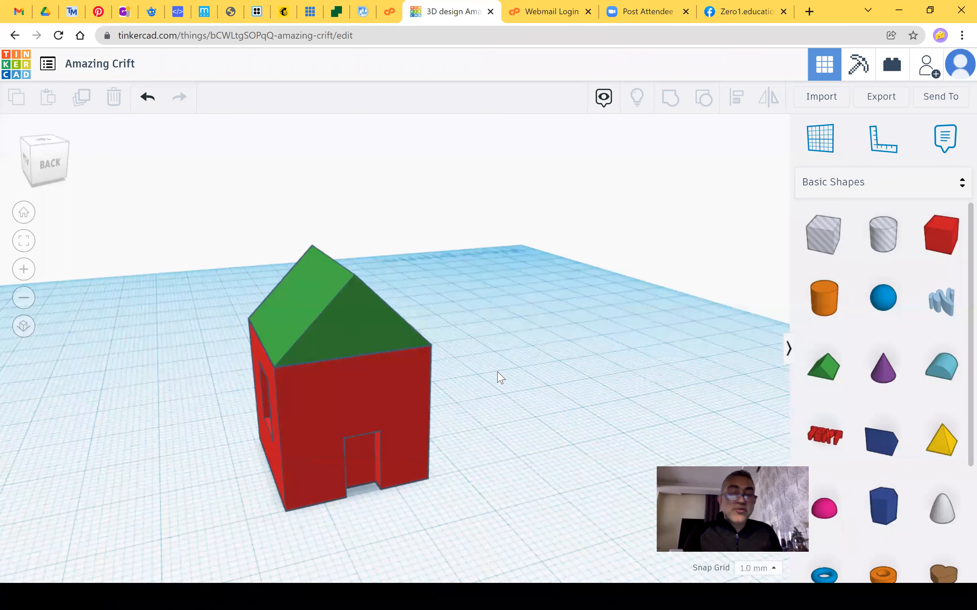
right_drag(446, 452, 428, 446)
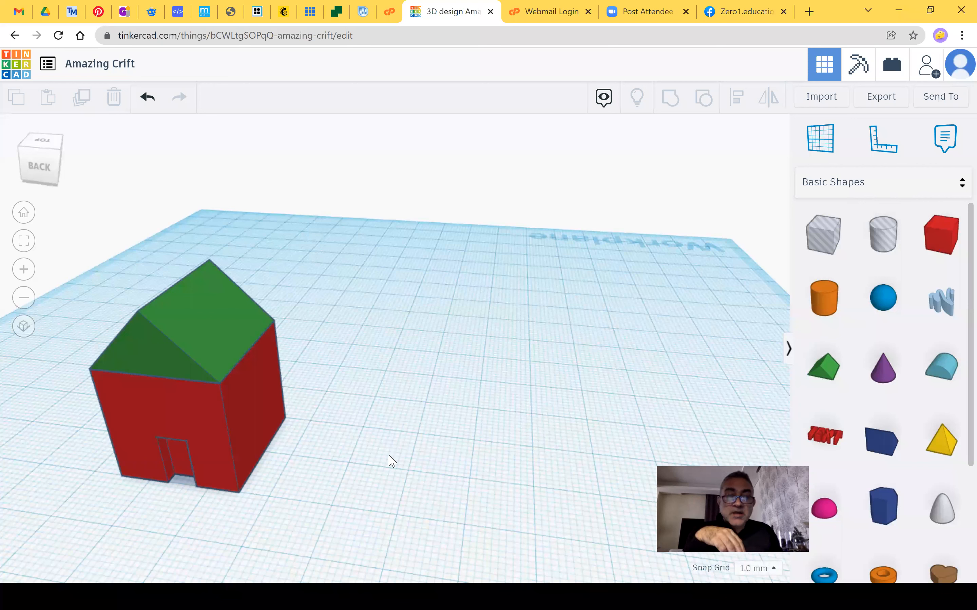
Flatten the red box beside the house to 1 mm, shrink its base to about 6 by 5 mm and colour it yellow.
drag(385, 375, 373, 445)
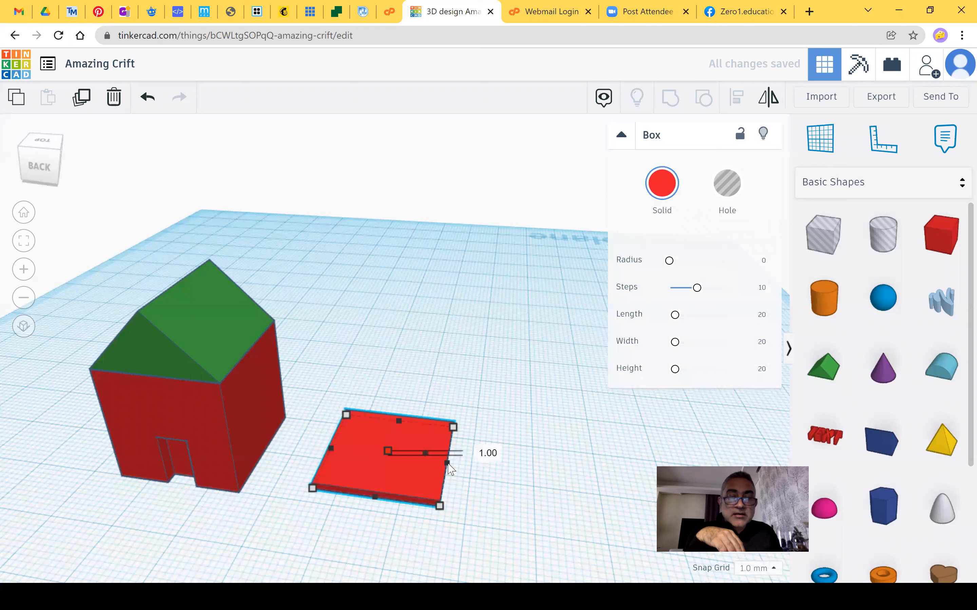
drag(446, 463, 430, 461)
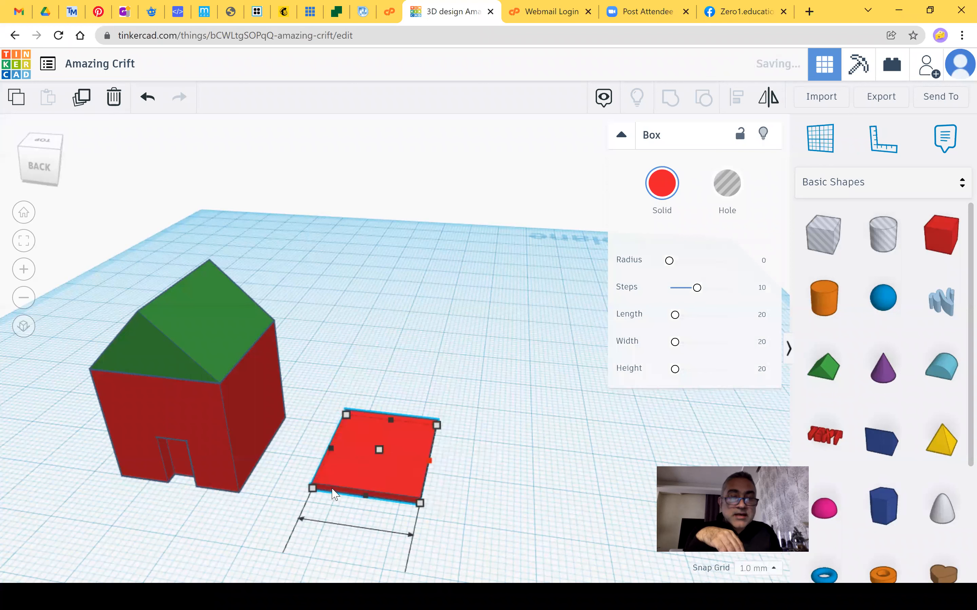
drag(329, 490, 342, 445)
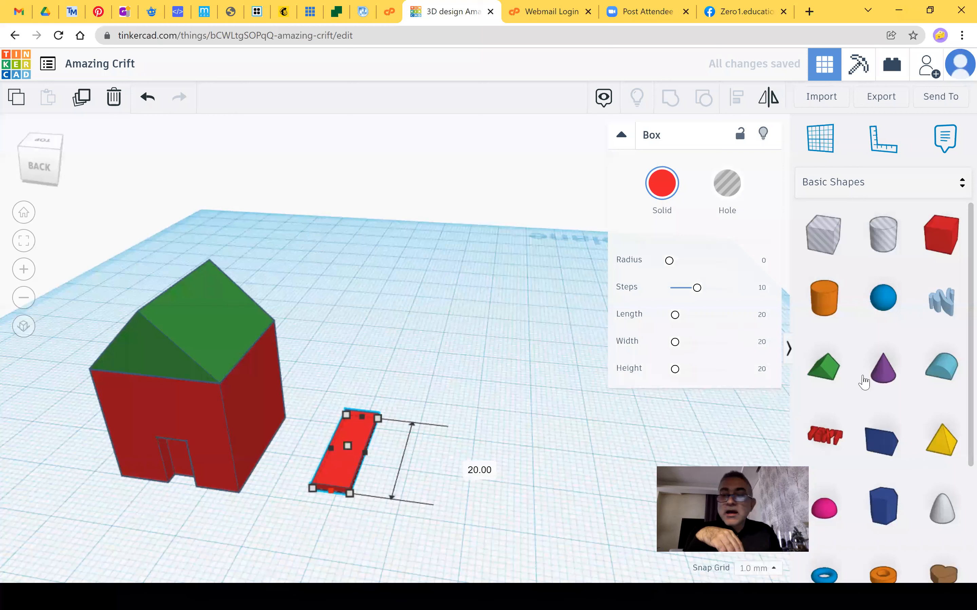
click(666, 191)
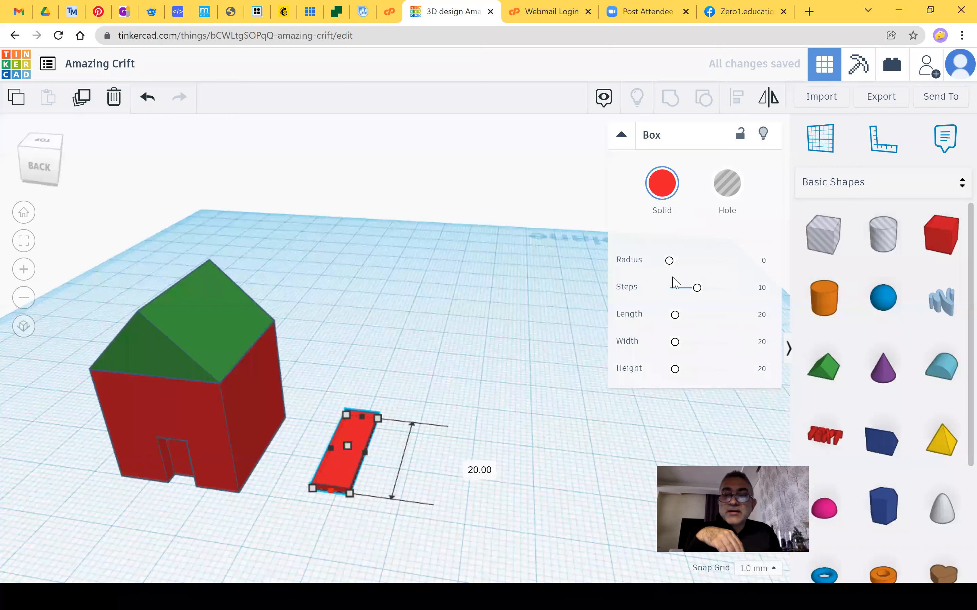
click(696, 309)
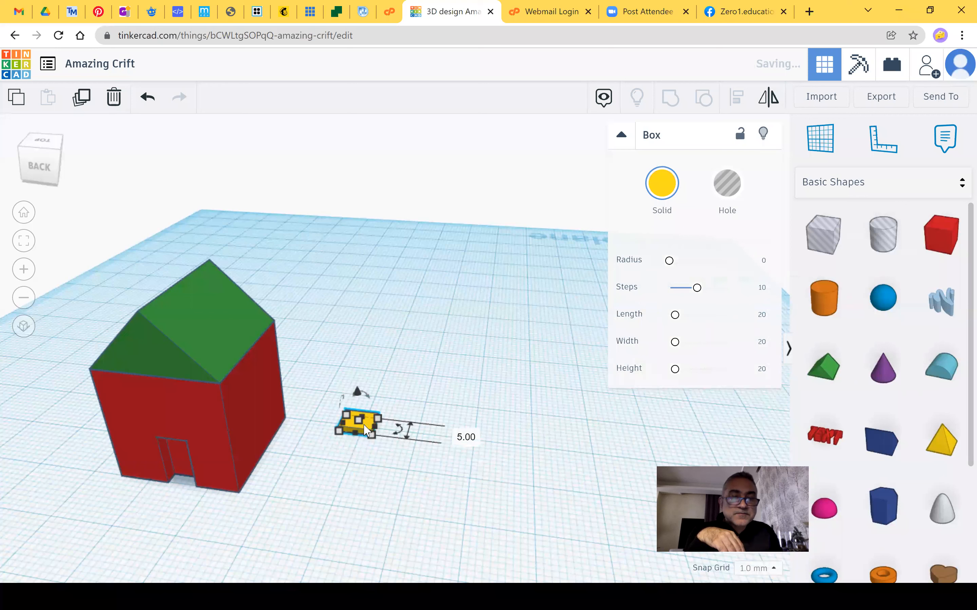
Move the yellow block against the front end of the house's side wall and narrow it to 4 mm.
mouse_move(360, 424)
drag(326, 461, 264, 488)
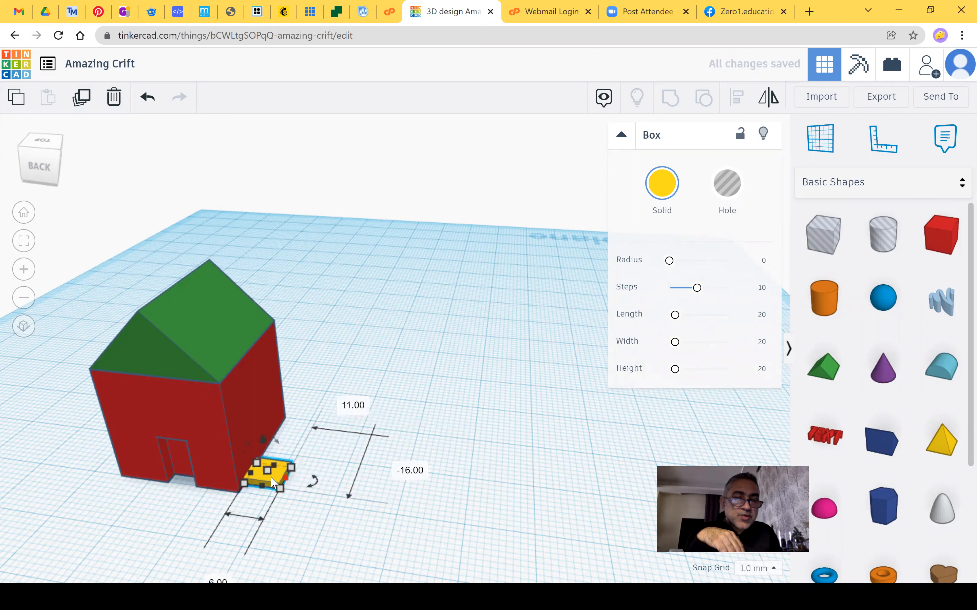
drag(280, 488, 268, 487)
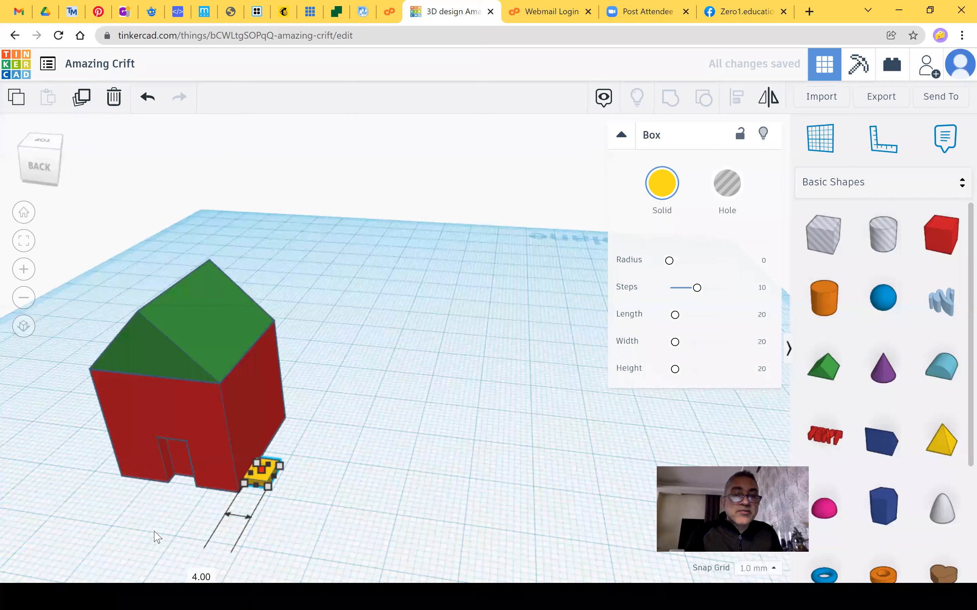
Duplicate the yellow block, shift the copy back along the side wall and raise it 1 mm as the second stair step.
right_drag(186, 505, 143, 523)
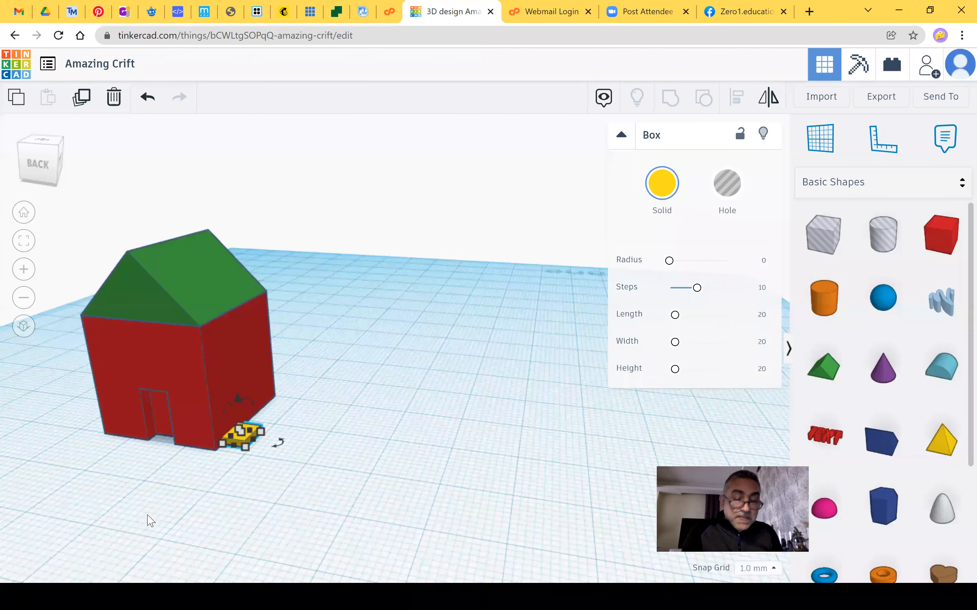
scroll(153, 447, up, 5)
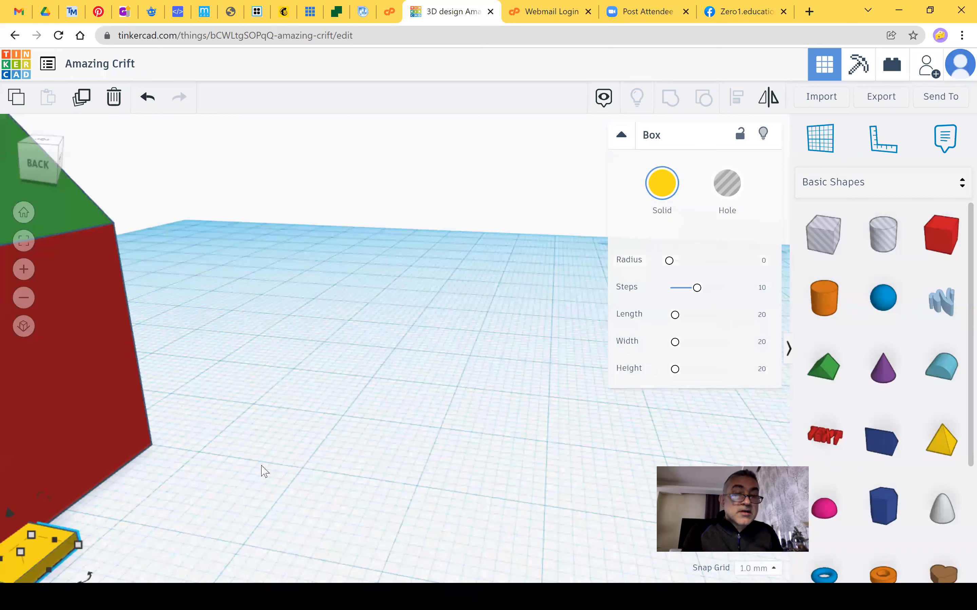
click(297, 463)
key(super)
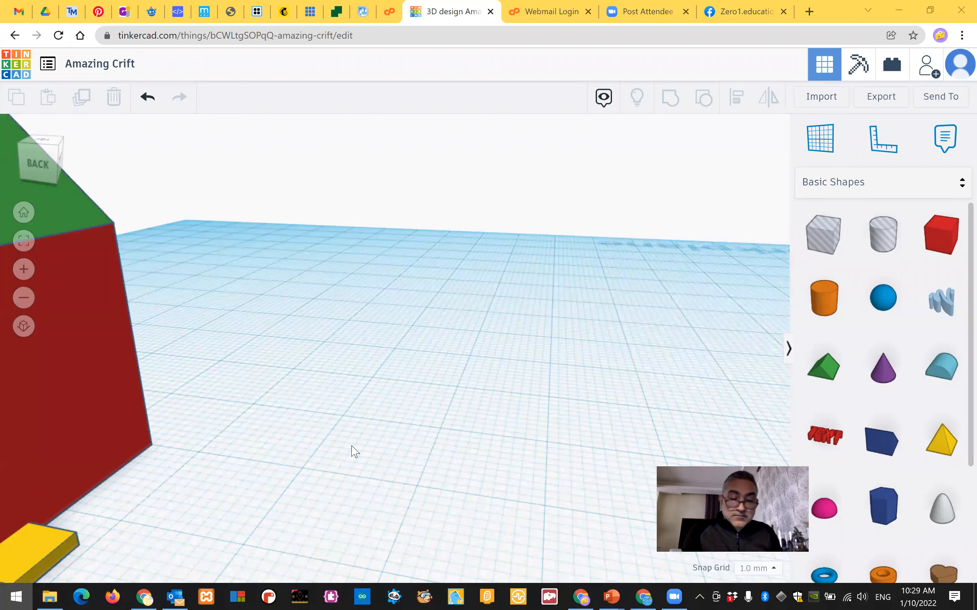
click(349, 434)
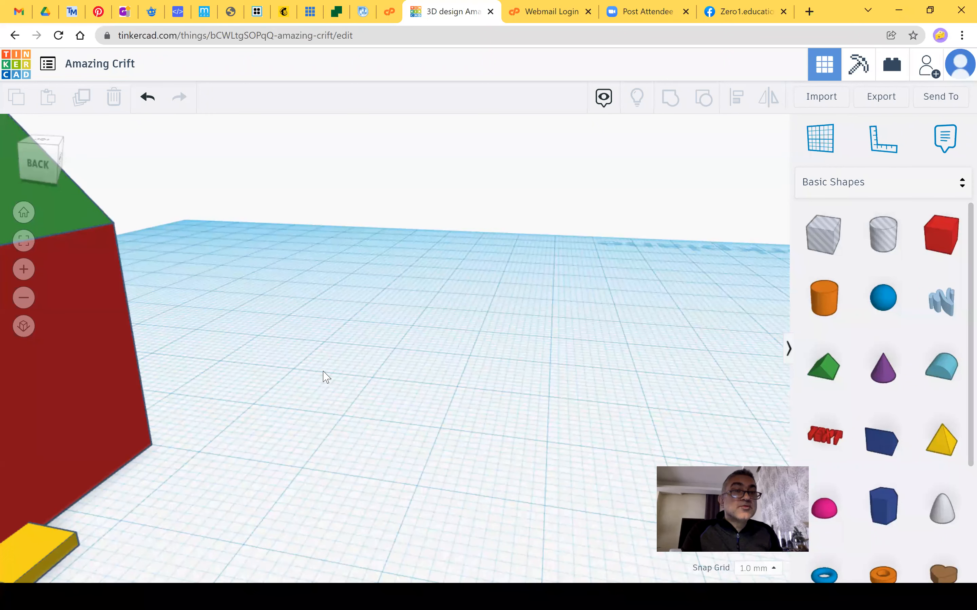
right_drag(97, 484, 147, 466)
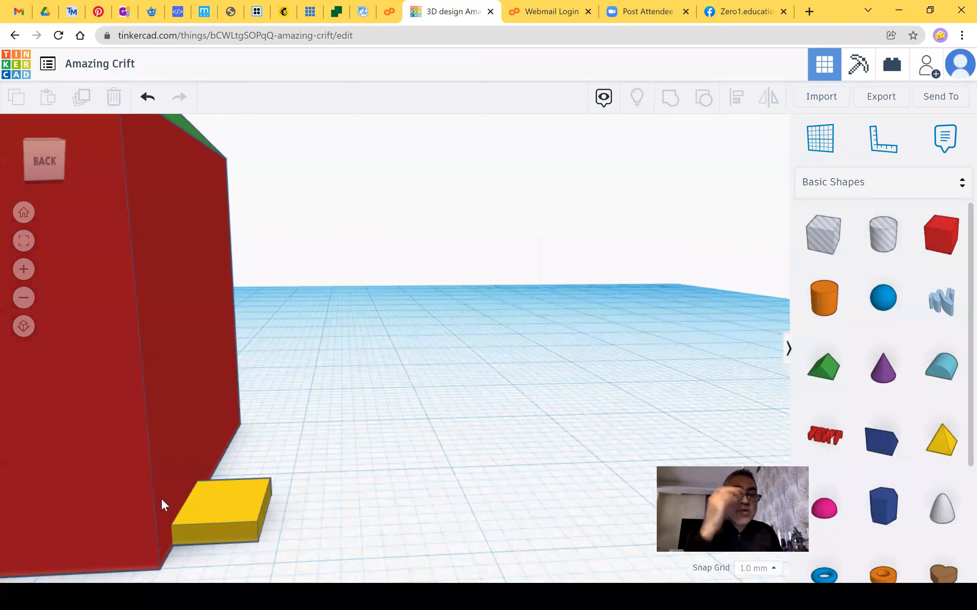
right_drag(165, 505, 164, 505)
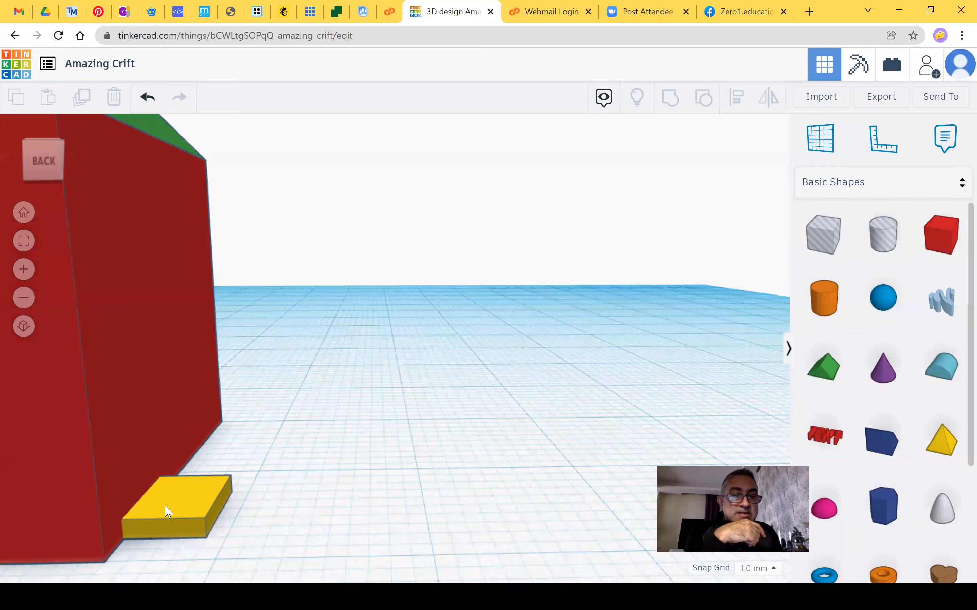
click(166, 509)
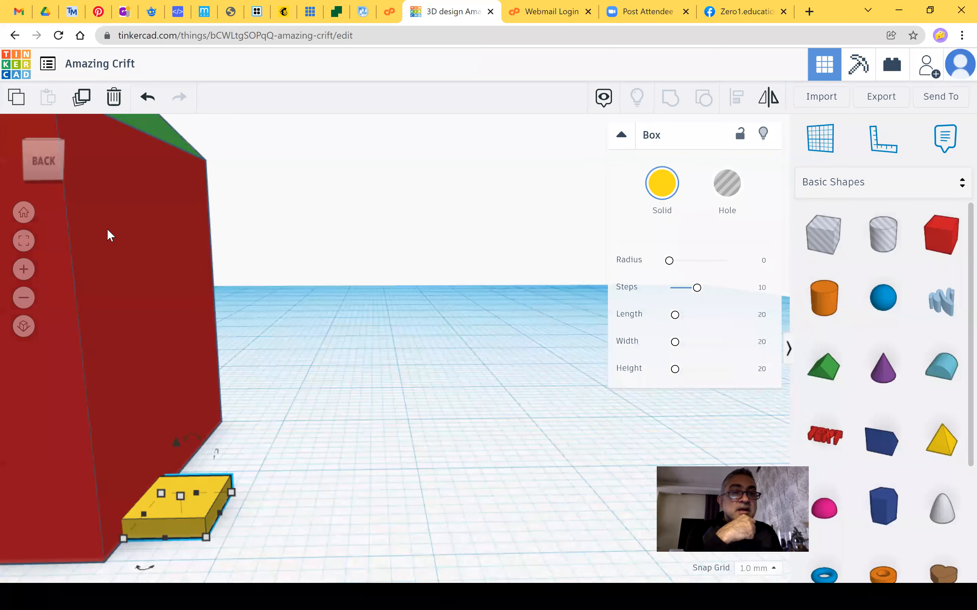
click(83, 99)
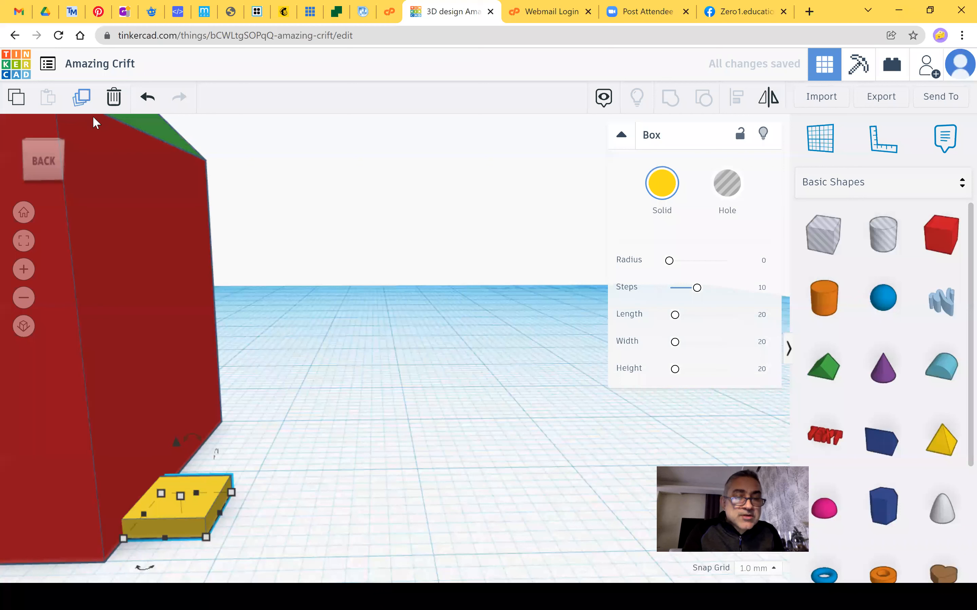
drag(180, 501, 191, 484)
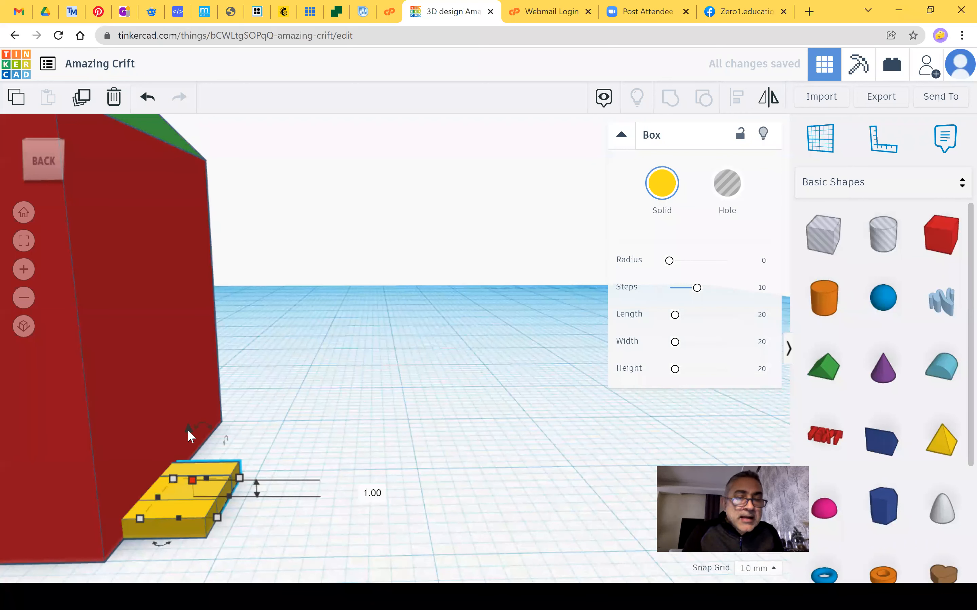
drag(190, 424, 186, 412)
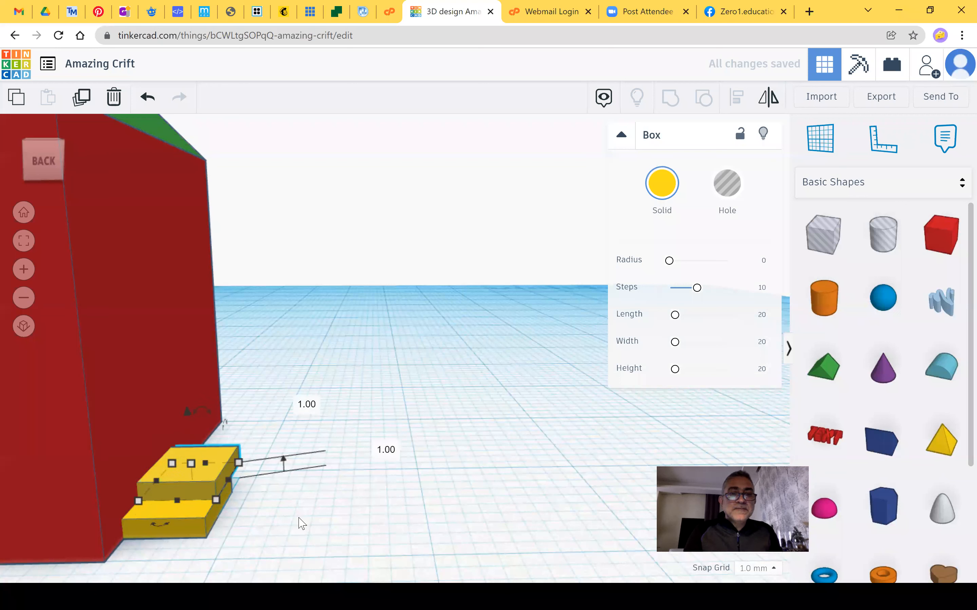
Repeat the offset duplication six times to build an eight-step staircase along the side wall, and check it from different angles.
click(82, 101)
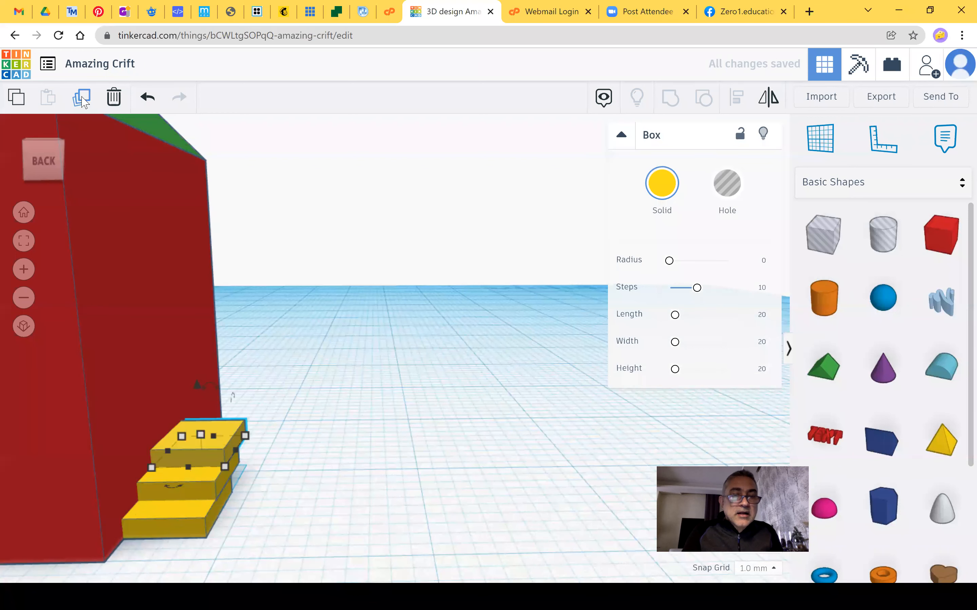
click(82, 101)
click(82, 101)
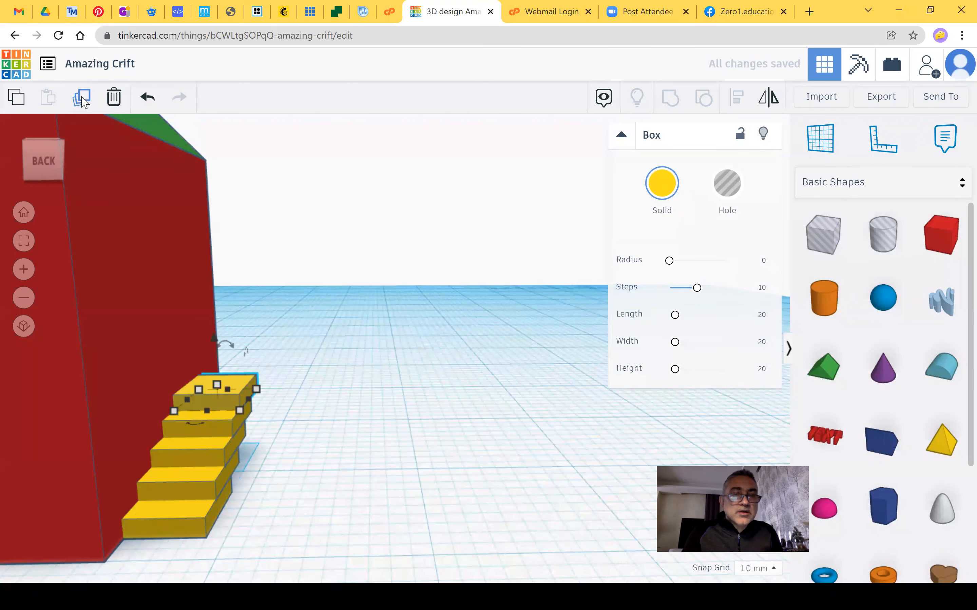
click(82, 102)
click(82, 101)
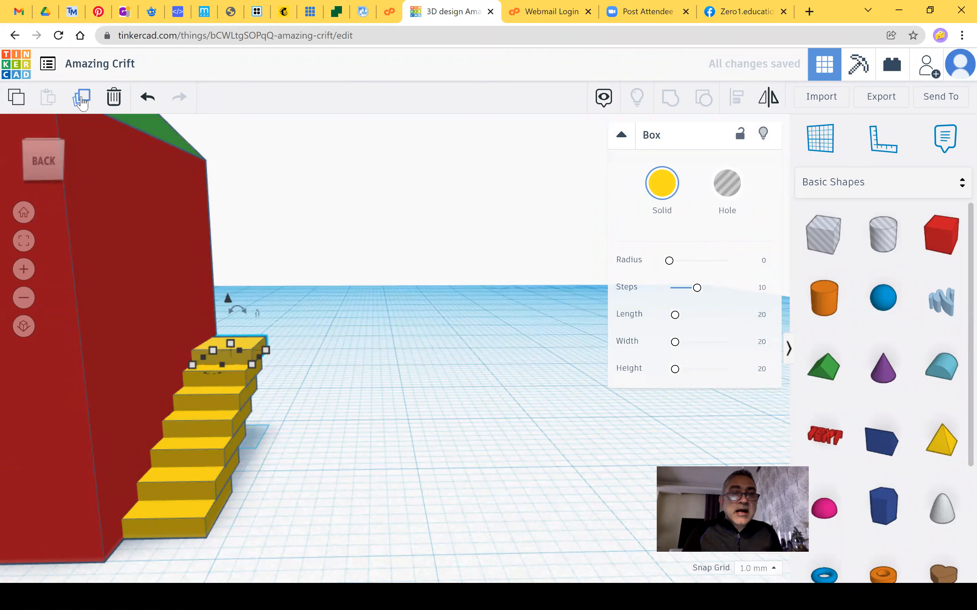
click(82, 101)
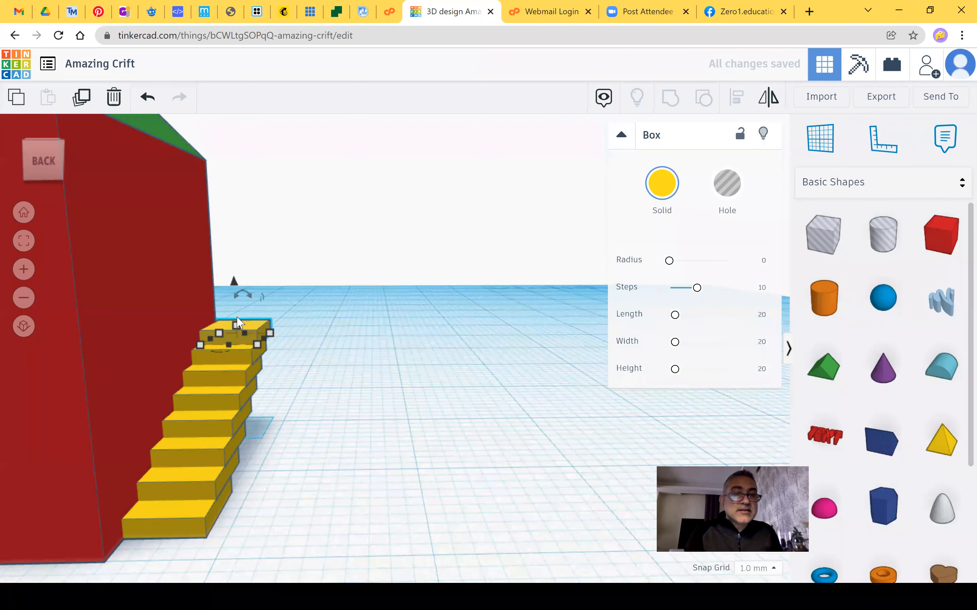
right_drag(157, 338, 135, 343)
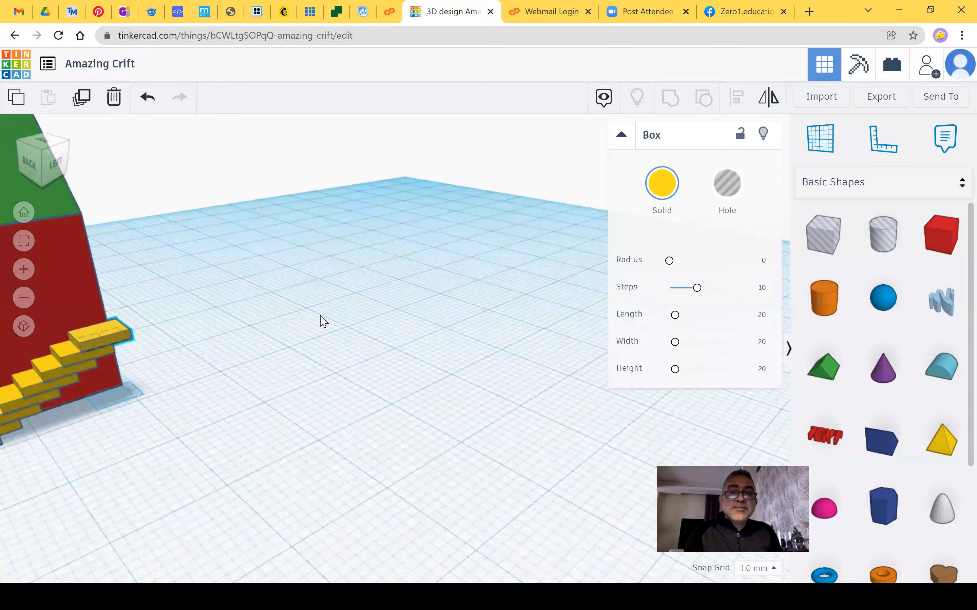
right_drag(322, 313, 324, 311)
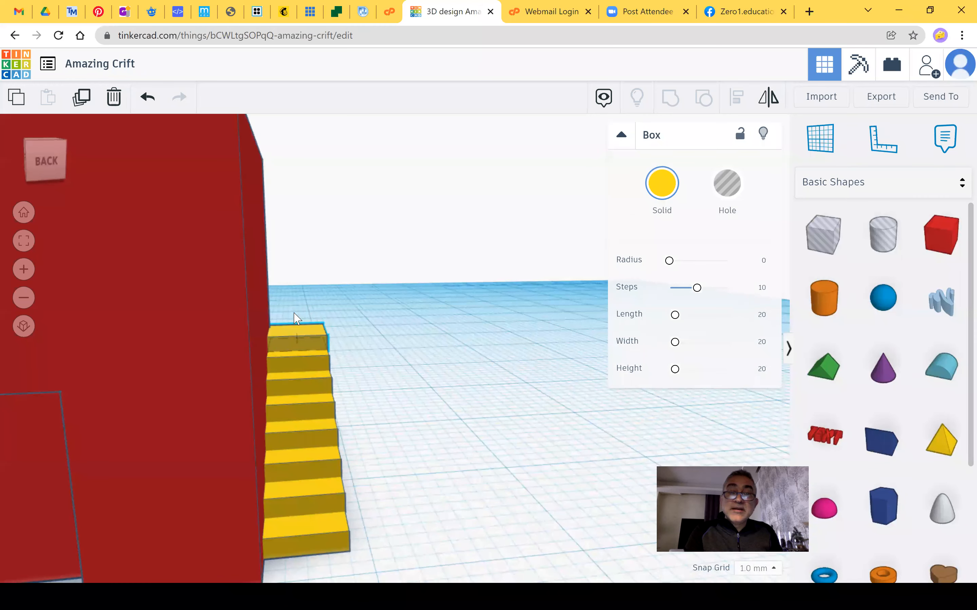
right_drag(292, 315, 308, 404)
click(311, 409)
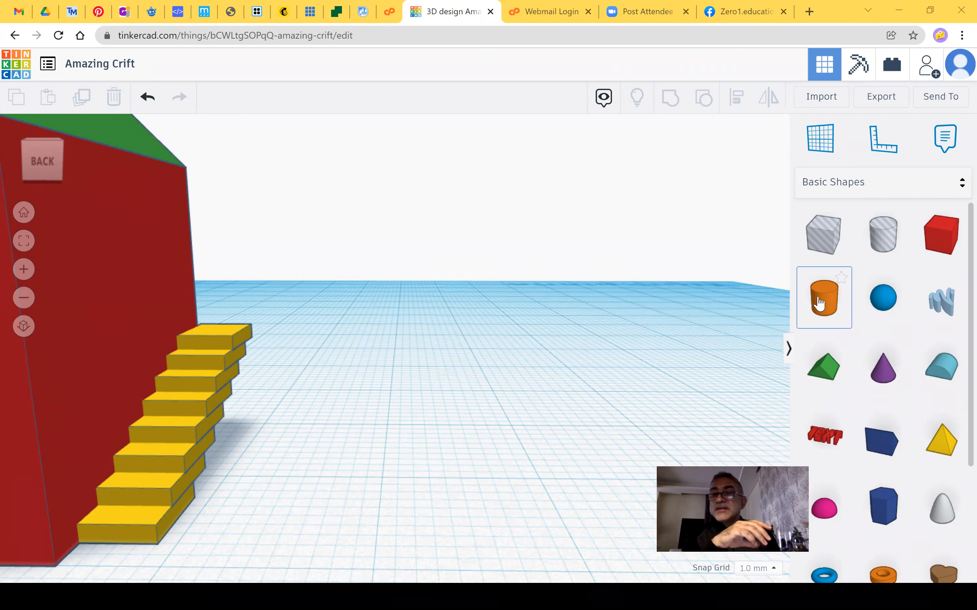
Place an orange cylinder beside the staircase, shrink it proportionally to a slim column and nudge it toward the front of the house.
drag(823, 299, 508, 427)
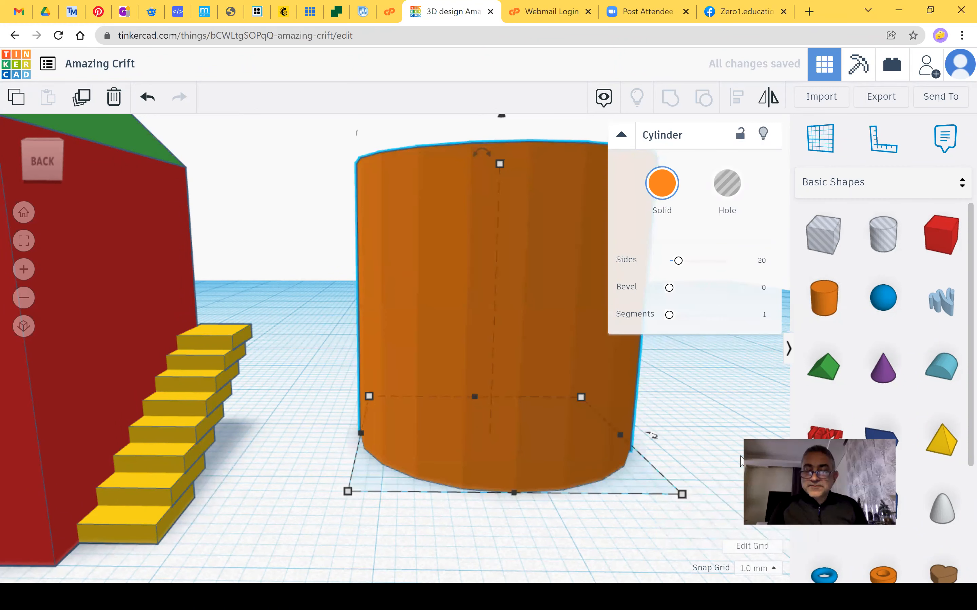
shift+drag(682, 494, 403, 414)
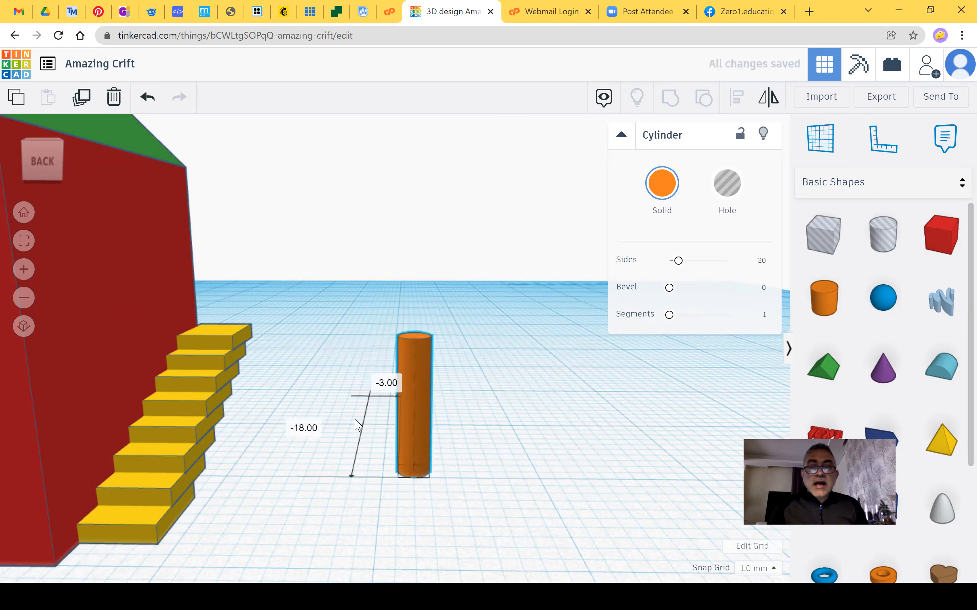
key(Down)
key(Down)
key(Down)
key(Down)
key(Down)
key(Down)
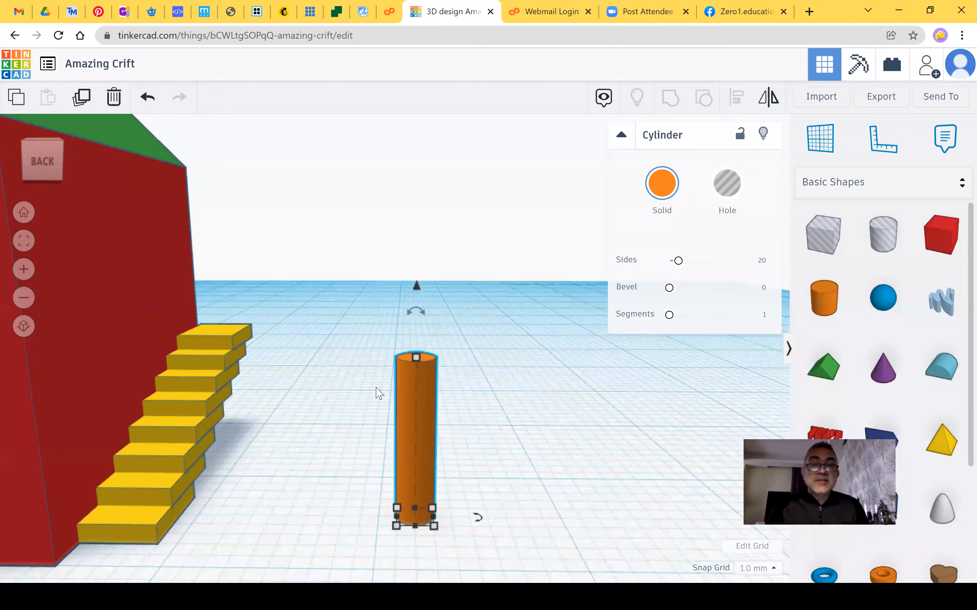
Duplicate the orange column and move the copy 12 mm sideways, away from the staircase.
click(82, 98)
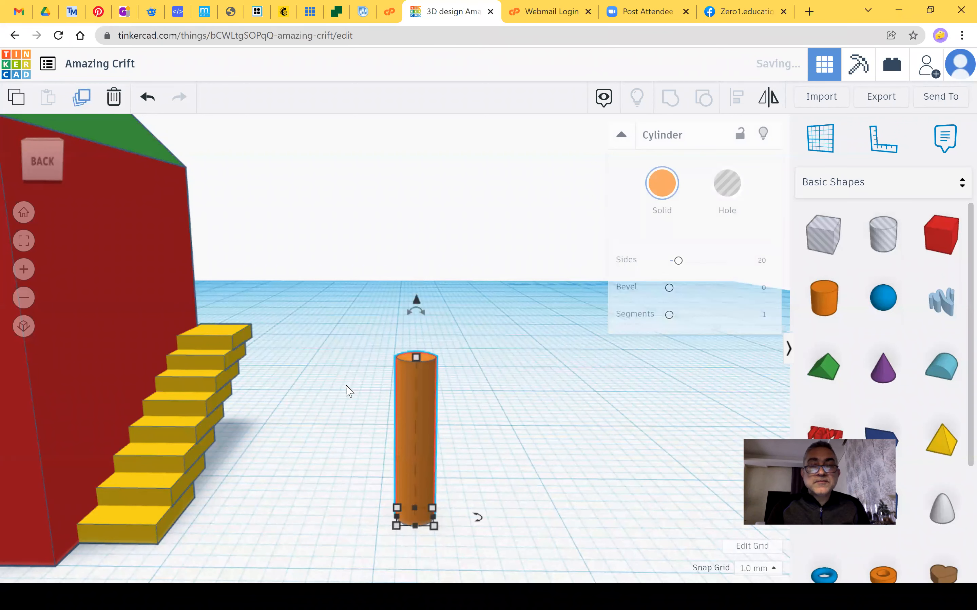
drag(460, 435, 662, 435)
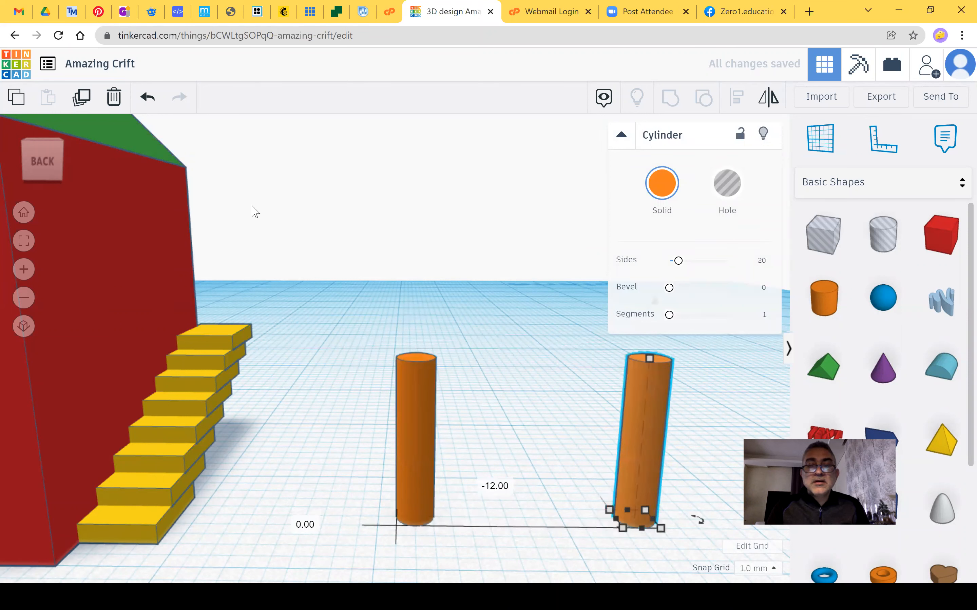
Try to duplicate both columns and place the copies one by one behind the originals, about 28 mm back.
shift+click(416, 421)
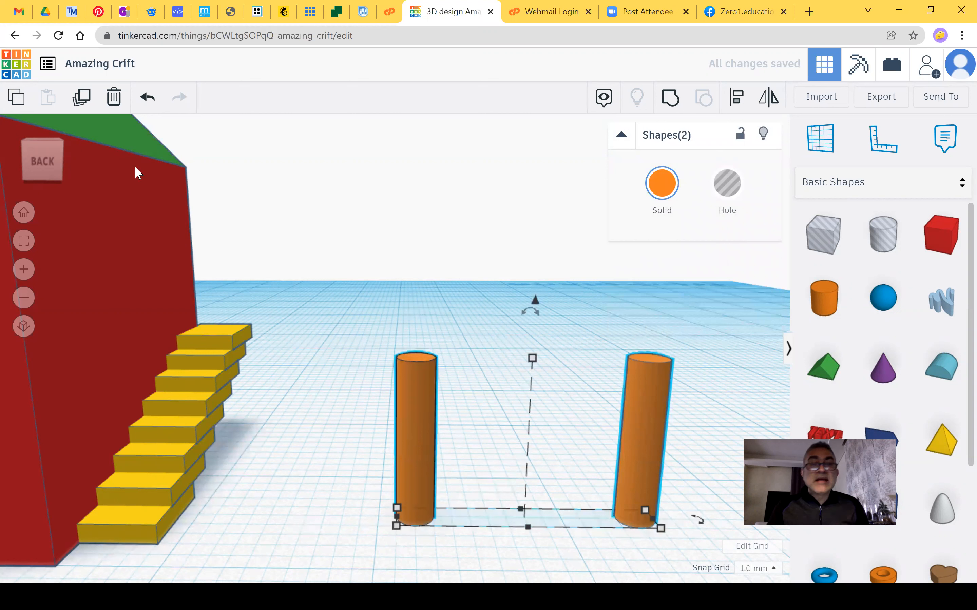
click(323, 376)
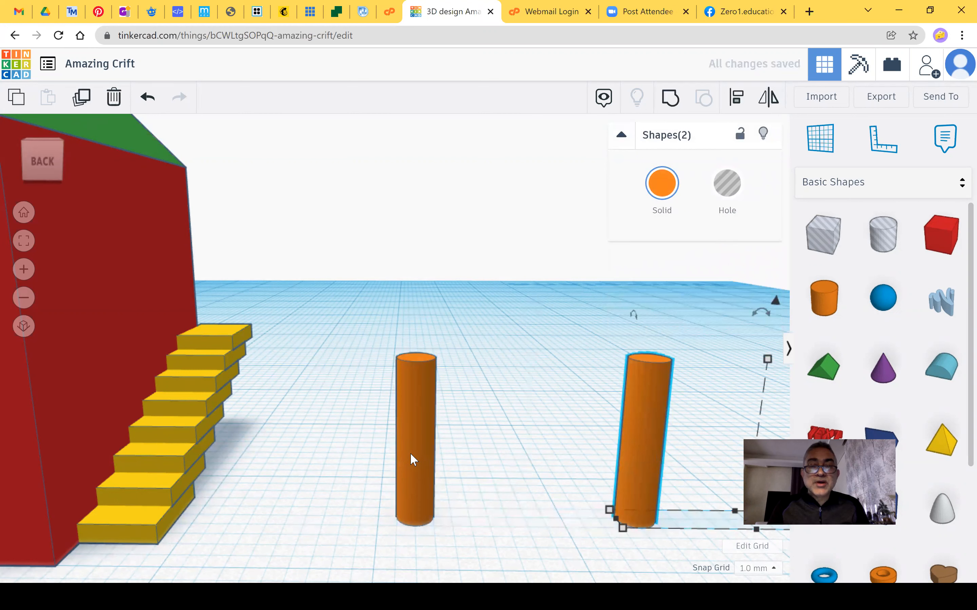
drag(645, 440, 411, 343)
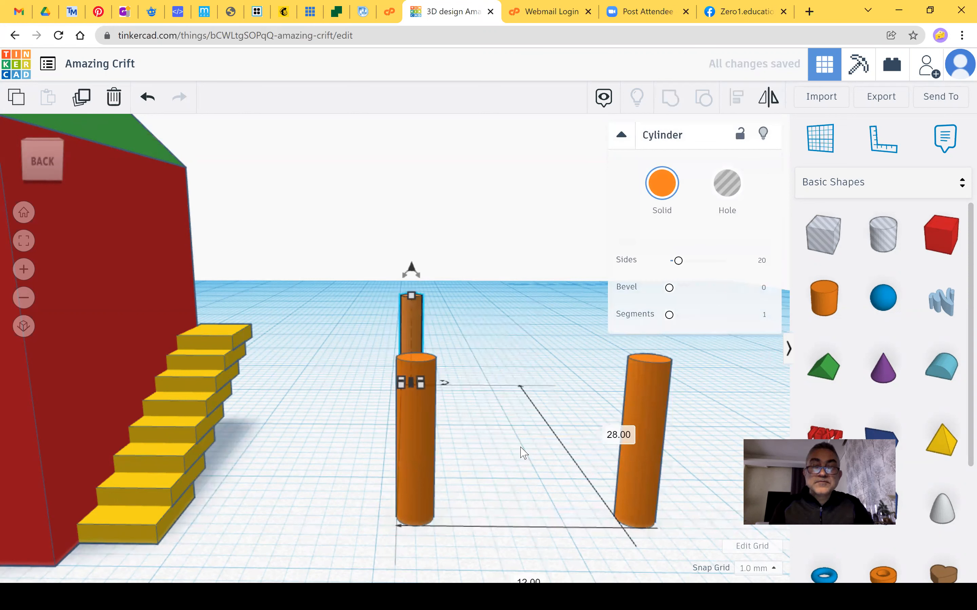
scroll(532, 411, down, 3)
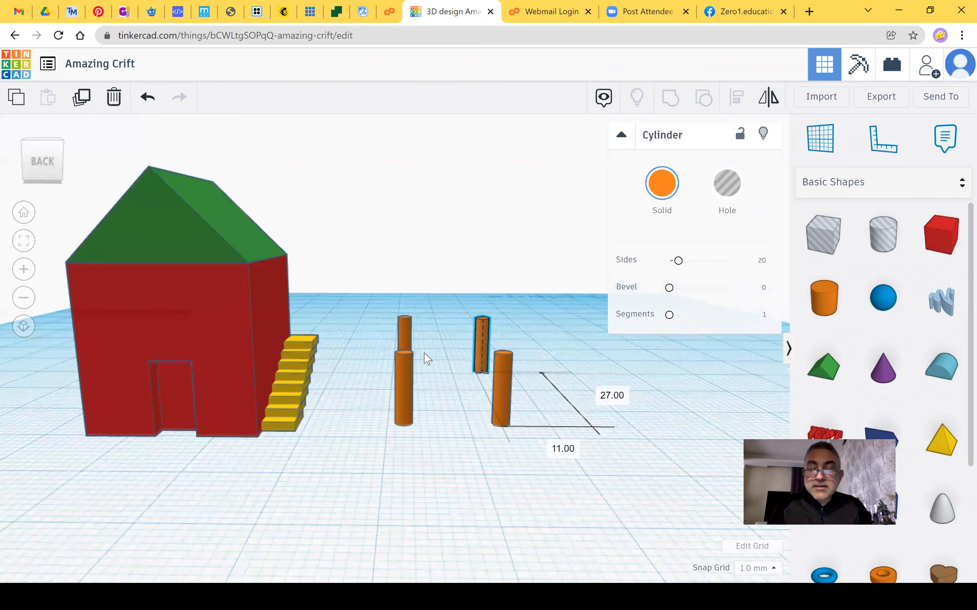
Delete the two rear column copies.
key(Delete)
click(403, 327)
key(Delete)
Duplicate both orange columns together and move the copies straight back behind the originals.
click(404, 378)
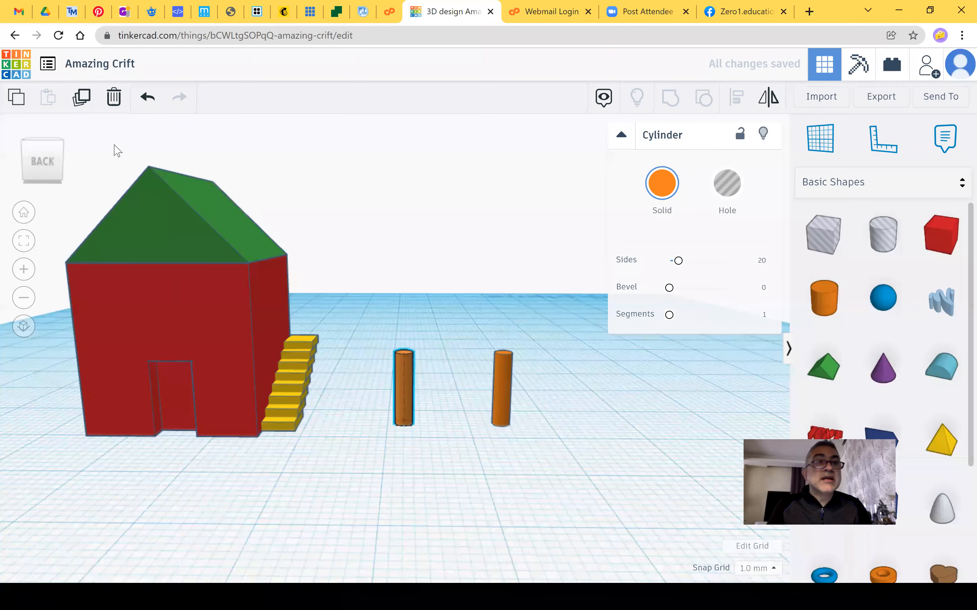
click(80, 101)
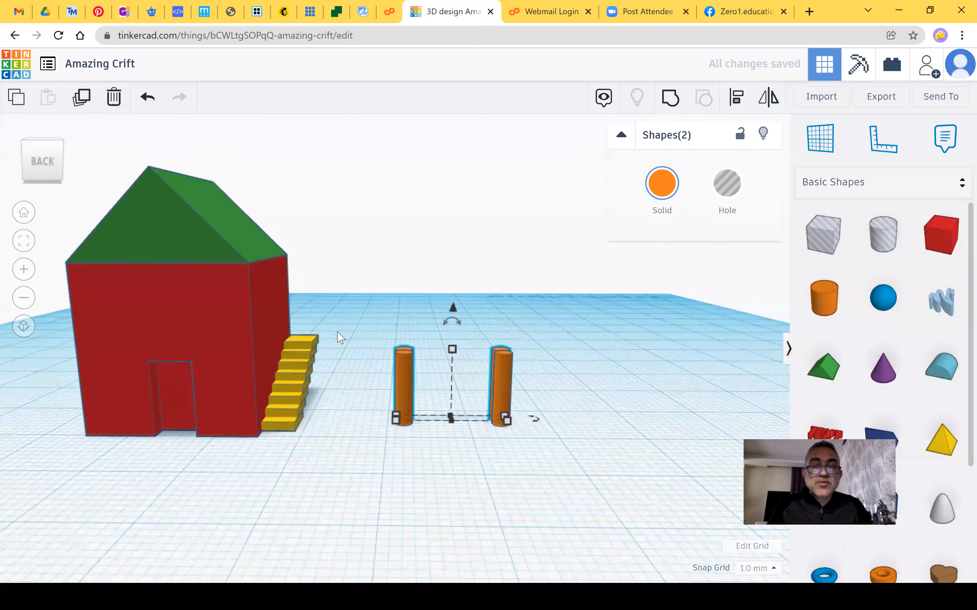
key(shift+Up)
key(shift+Up)
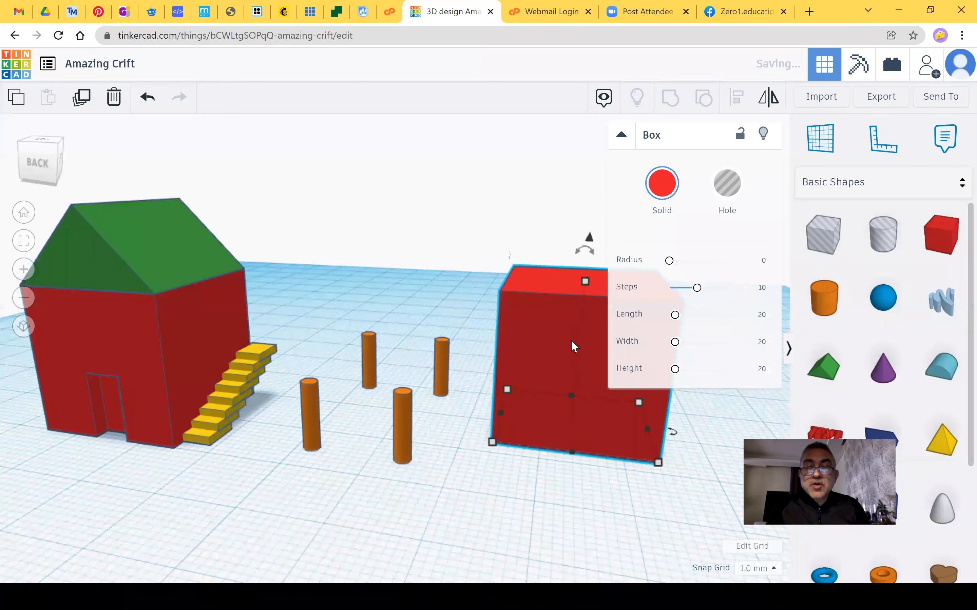
Place a red box beside the four columns, flatten it to 1 mm and move it closer to them.
drag(583, 282, 573, 416)
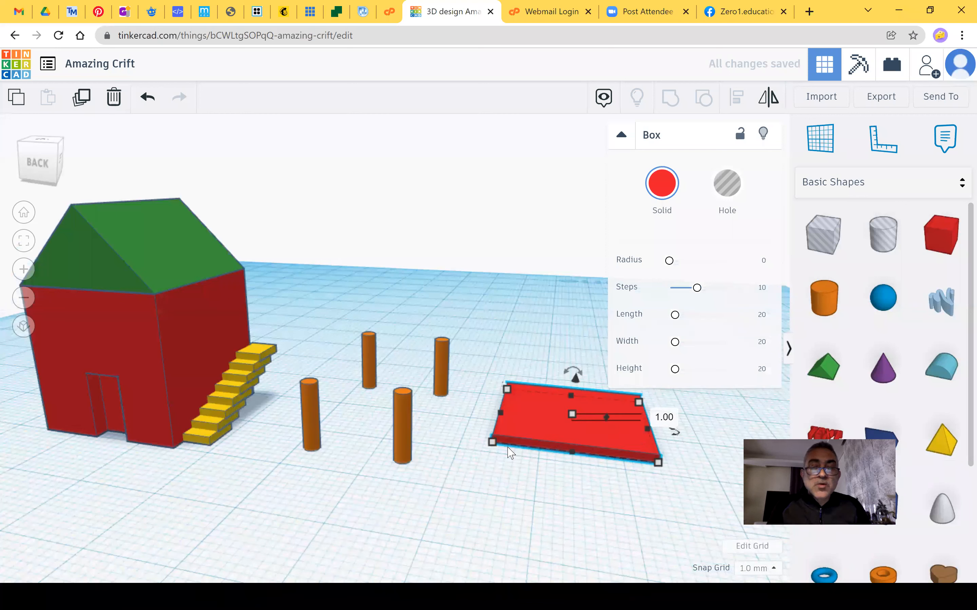
drag(557, 430, 532, 453)
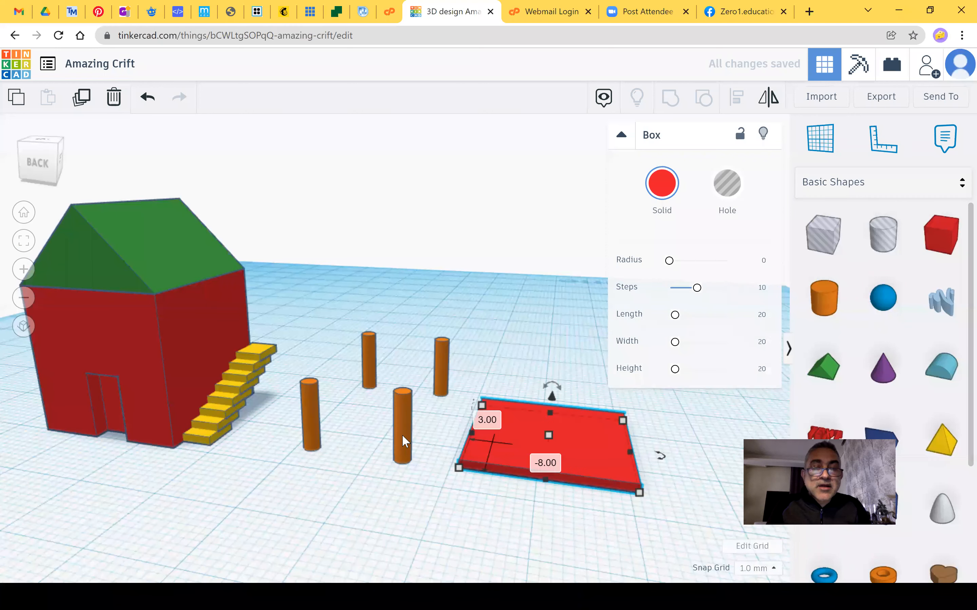
Check the height of the nearest column and raise the red slab 9 mm above the workplane.
click(401, 392)
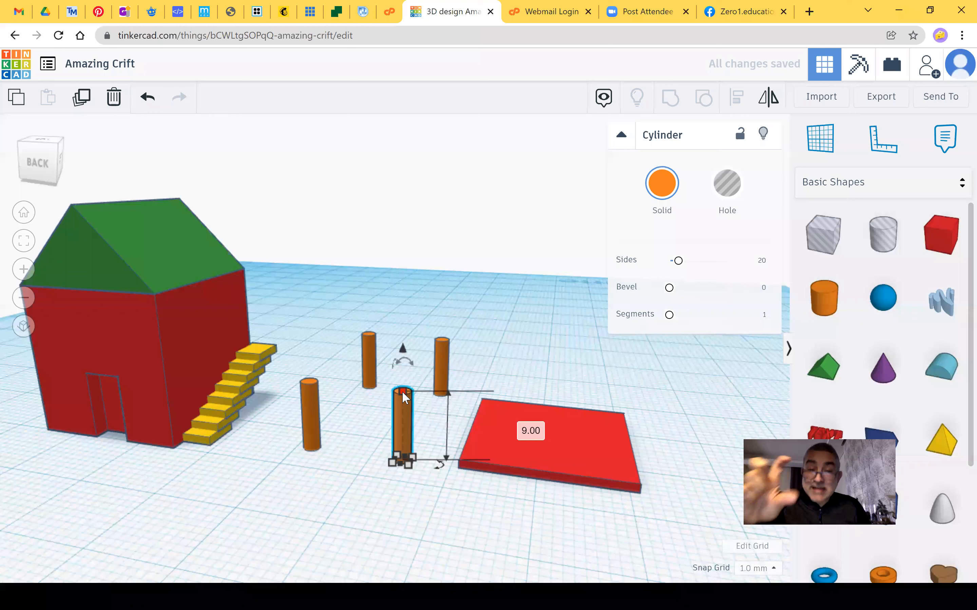
click(511, 421)
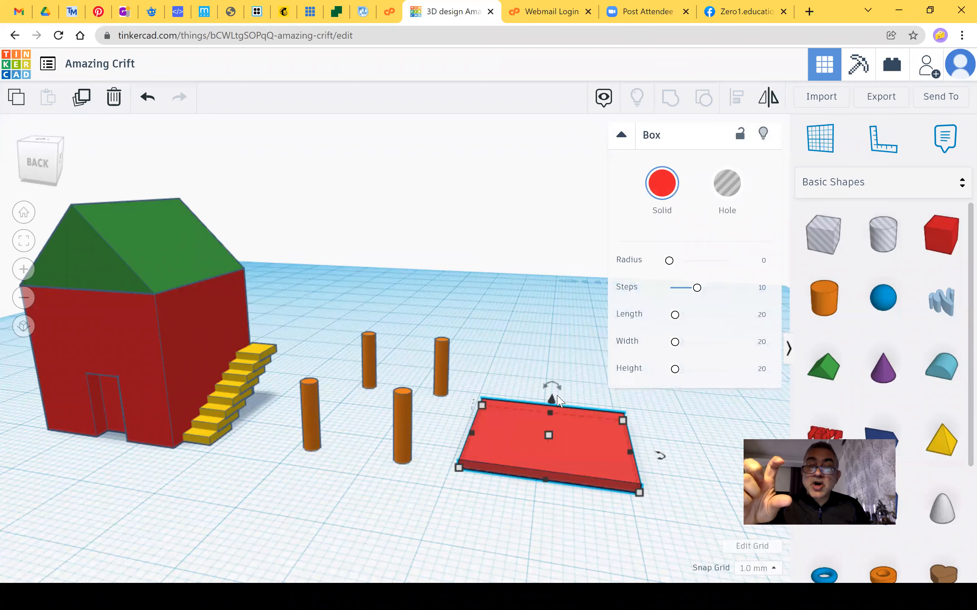
drag(551, 397, 551, 383)
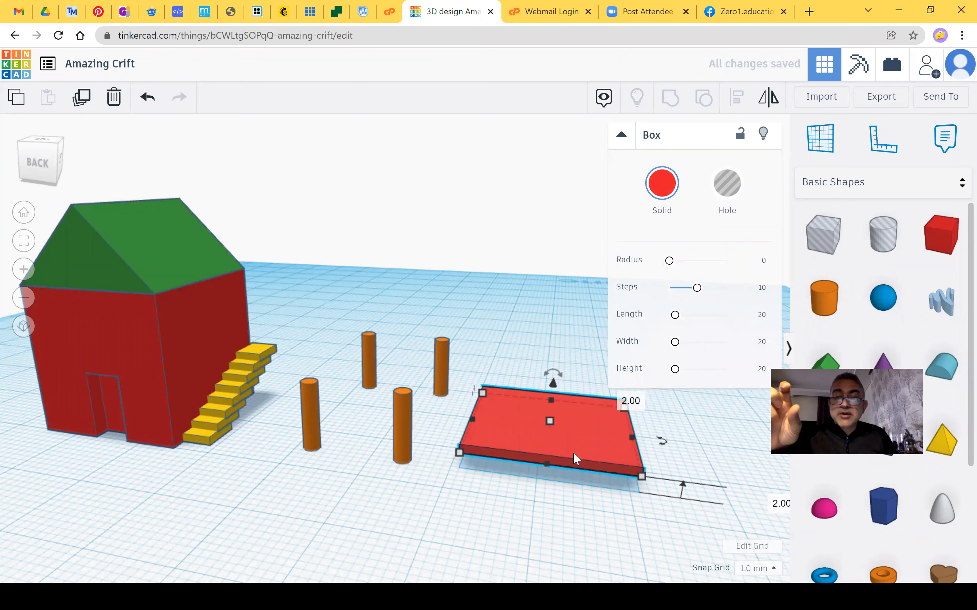
click(552, 380)
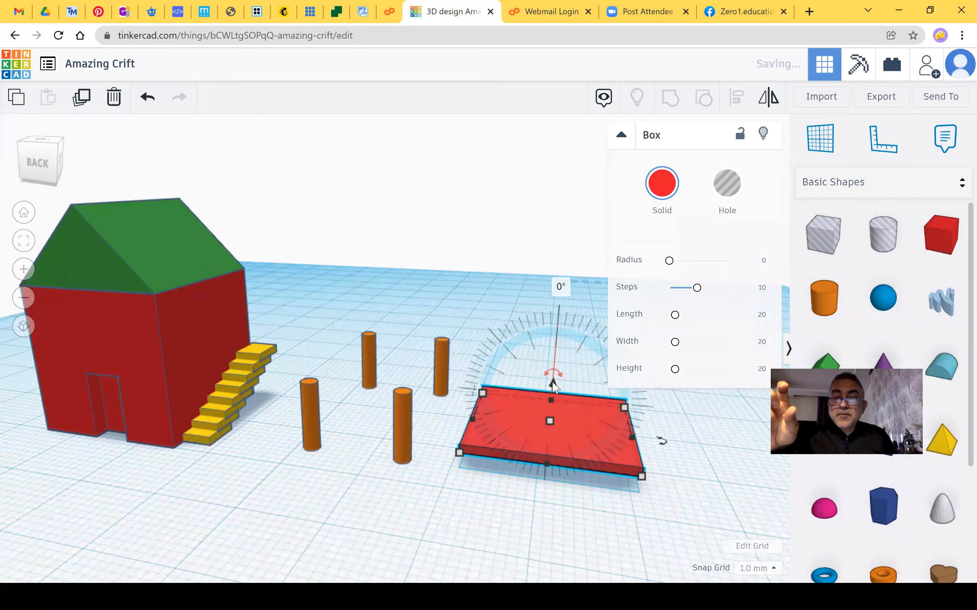
click(768, 500)
text(9)
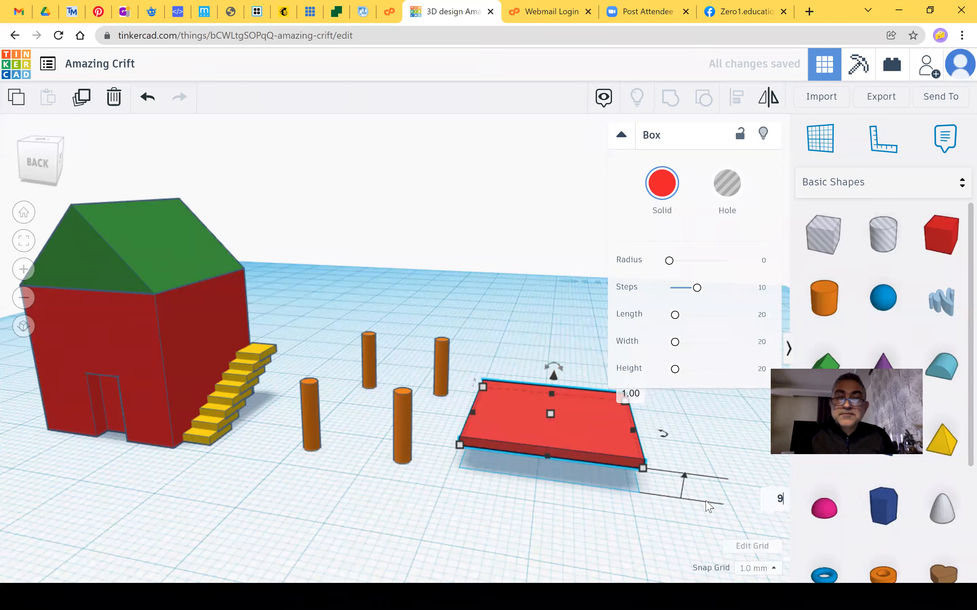
key(Return)
Move the raised slab onto the four columns and fit it to their outer edges as a tabletop.
drag(497, 388, 336, 370)
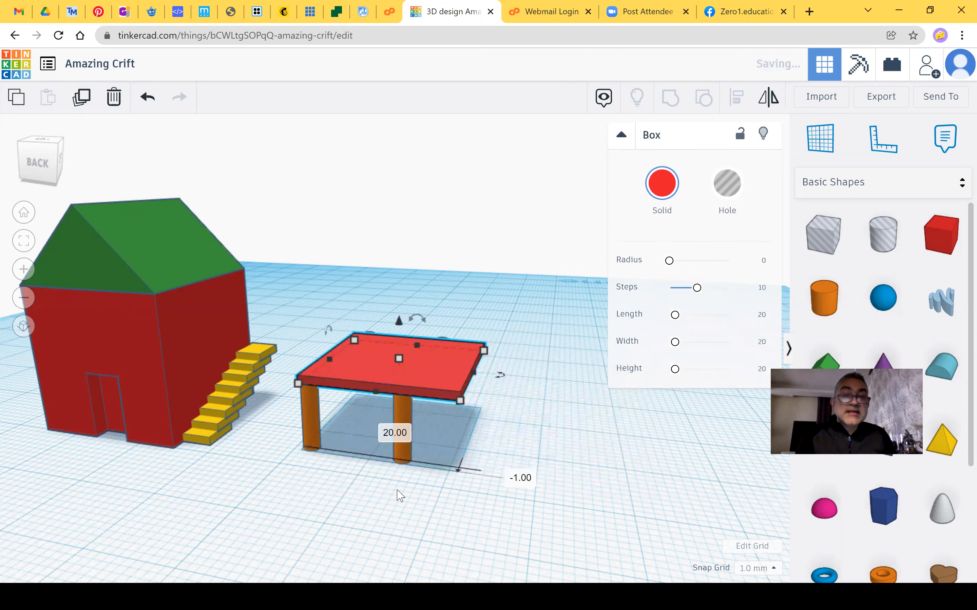
right_drag(286, 499, 276, 489)
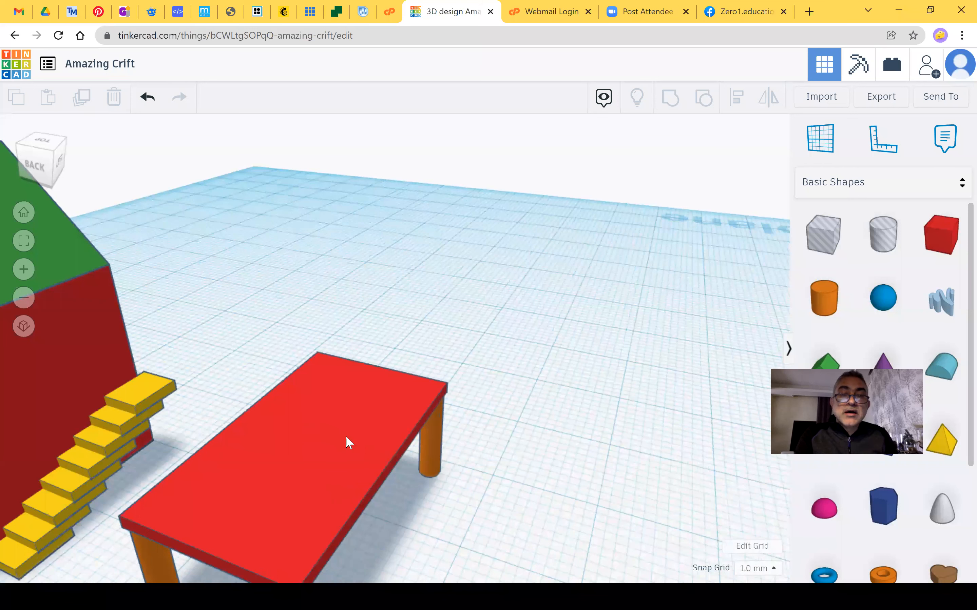
right_drag(263, 441, 282, 429)
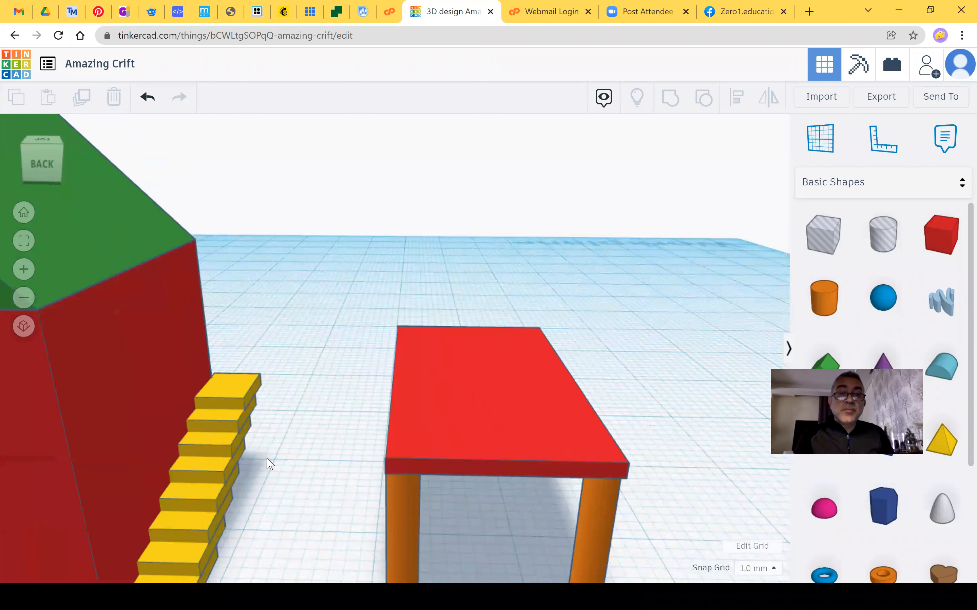
right_drag(268, 463, 283, 462)
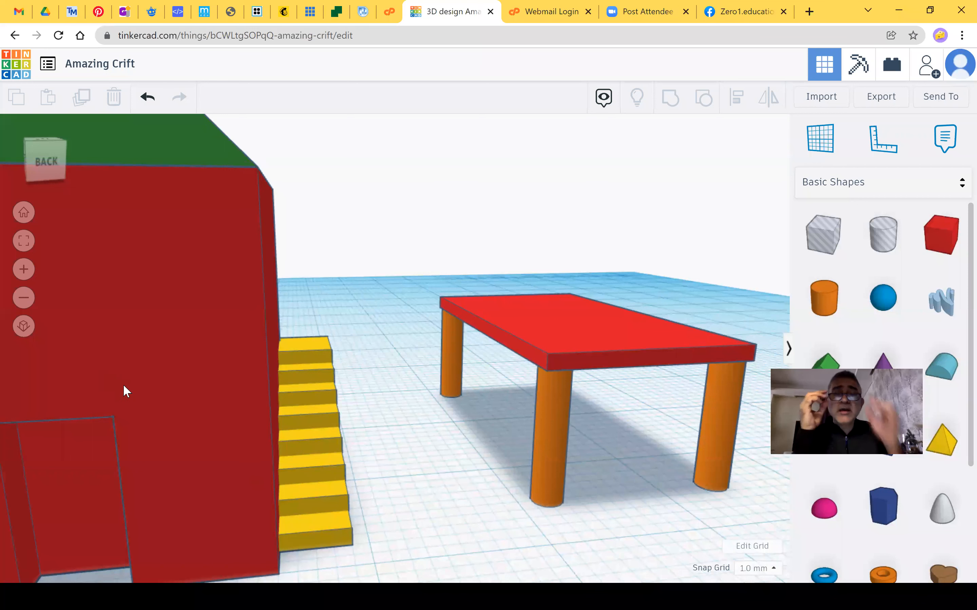
Place a new red box on the open side of the house and duplicate it in place.
key(f)
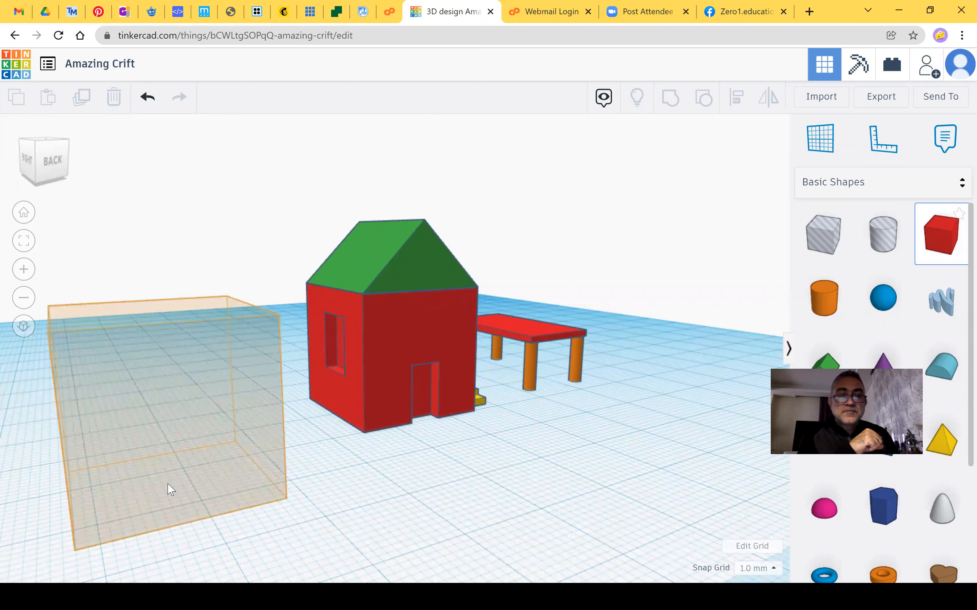
click(157, 411)
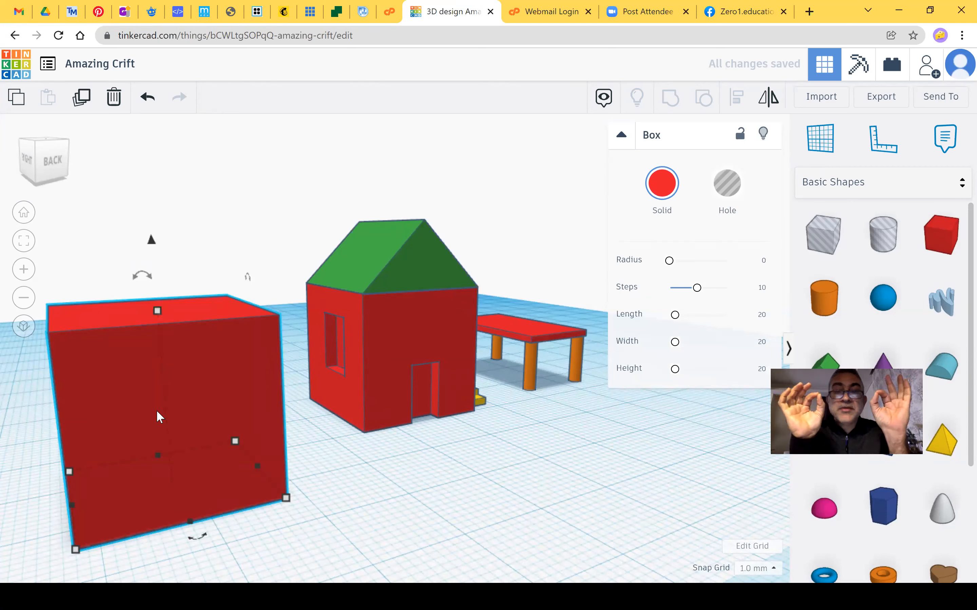
click(81, 97)
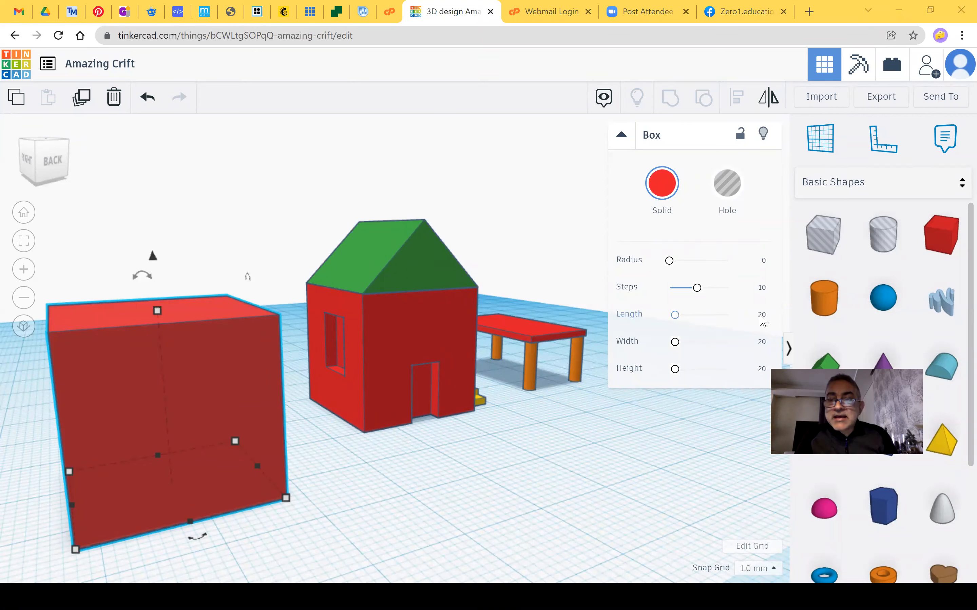
Set the duplicated box's length and width to 18 mm.
text(18)
click(760, 343)
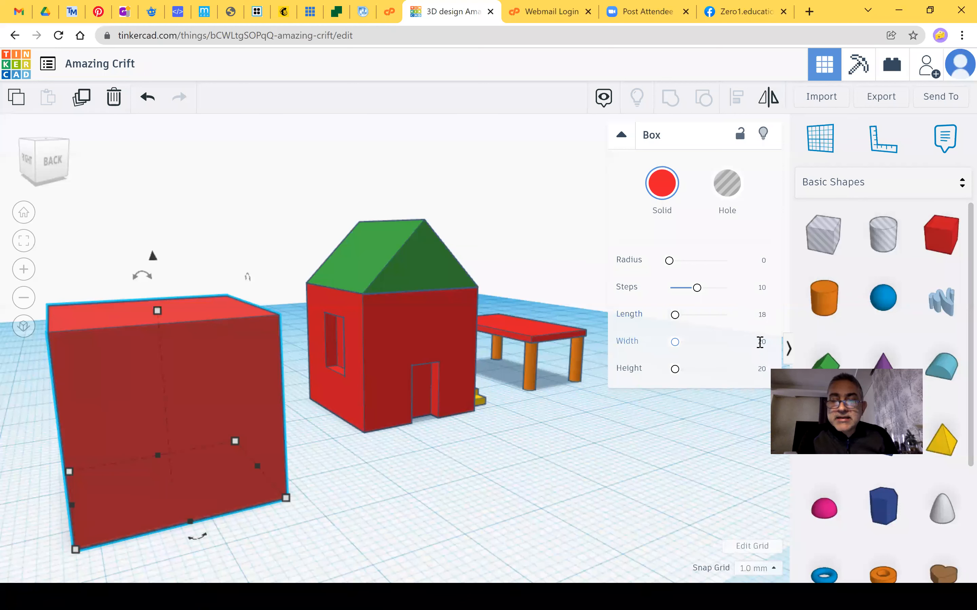
click(759, 343)
text(18)
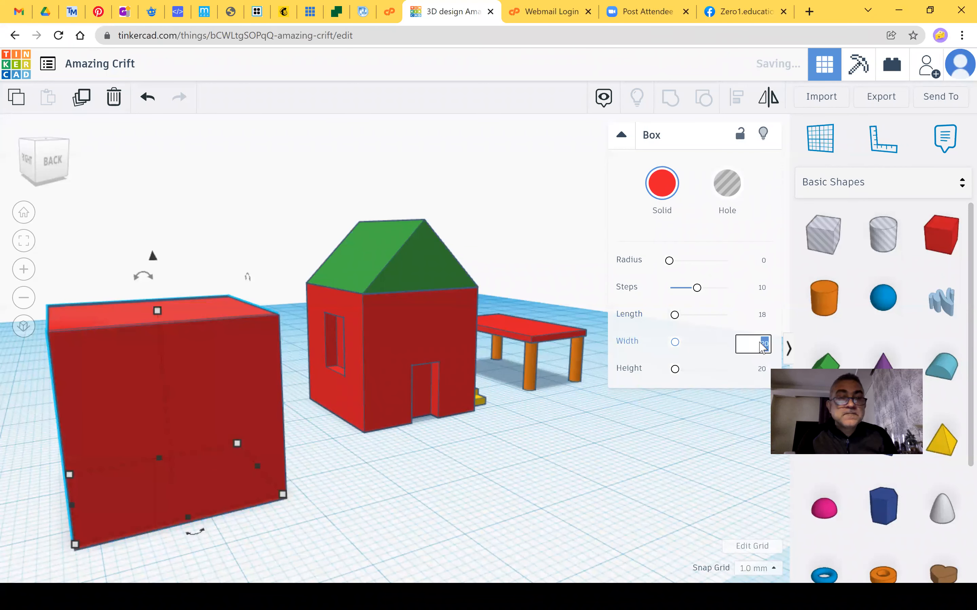
key(Return)
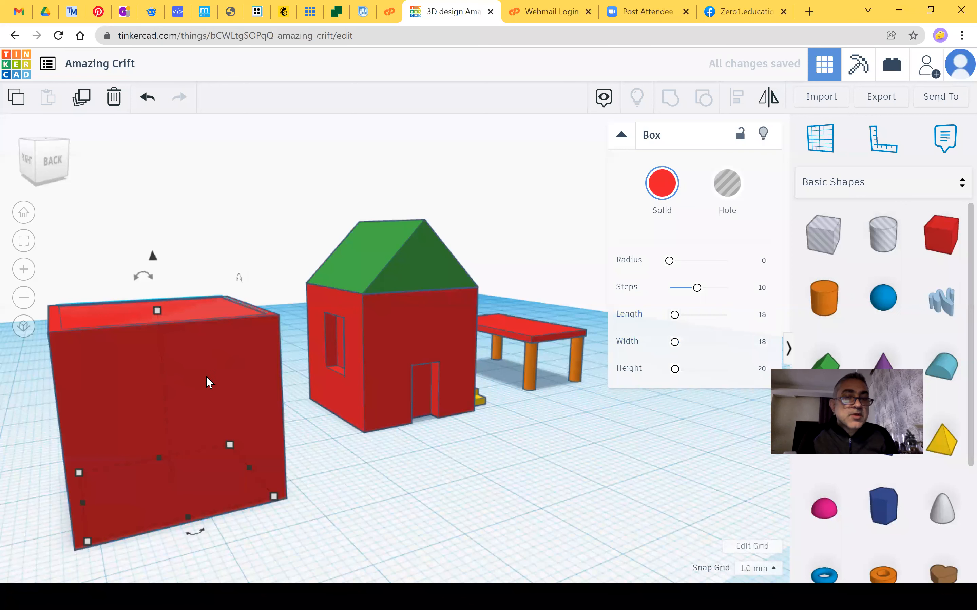
Increase the inner box's height to 21 mm and turn it into a hole.
right_drag(206, 377, 210, 378)
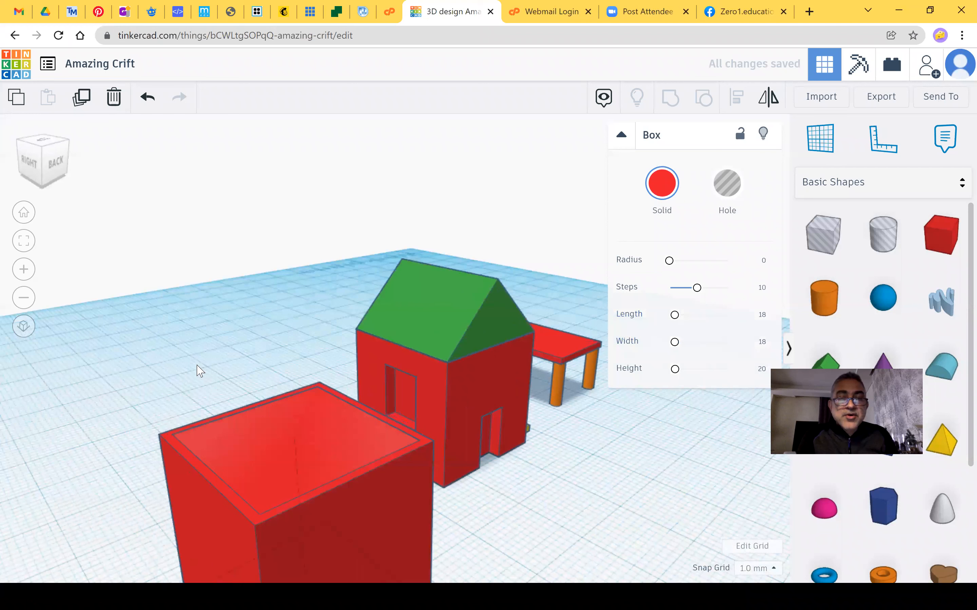
right_drag(195, 365, 288, 426)
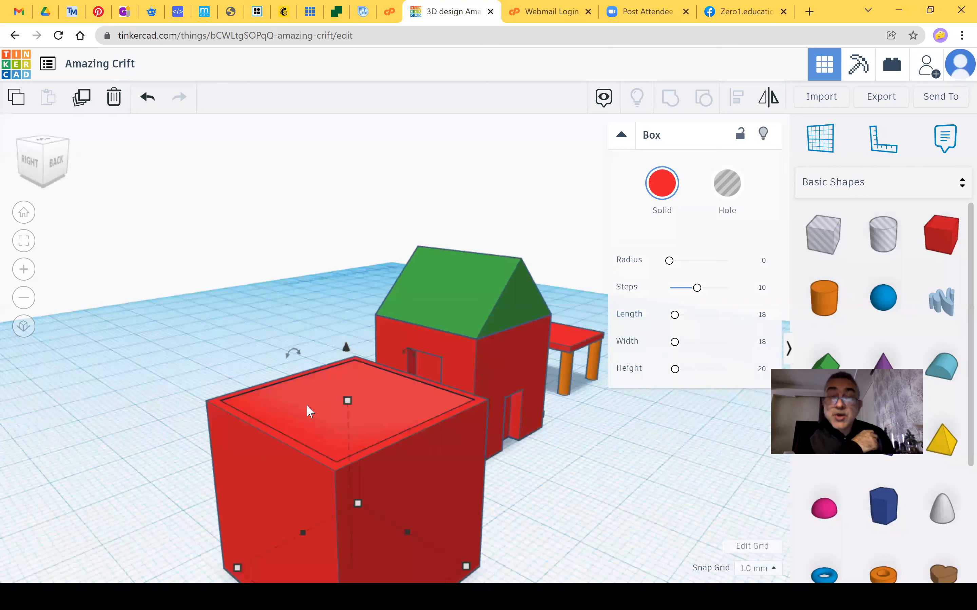
mouse_move(346, 401)
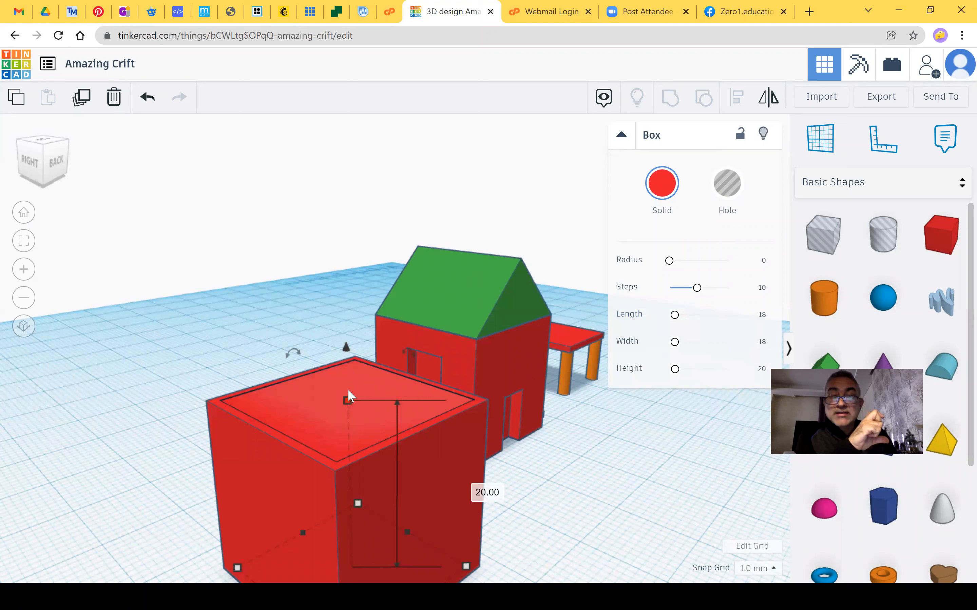
drag(347, 391, 347, 381)
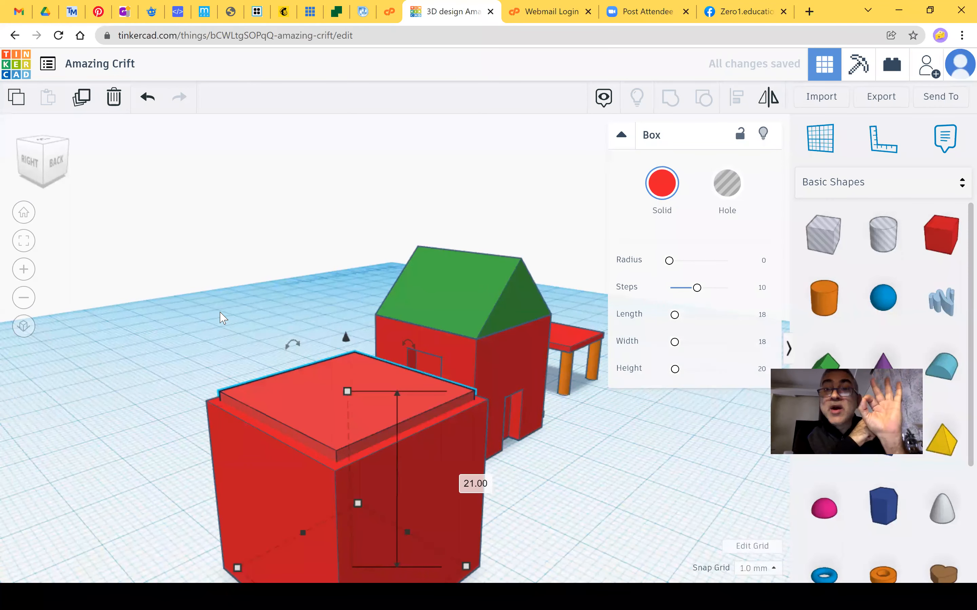
click(728, 187)
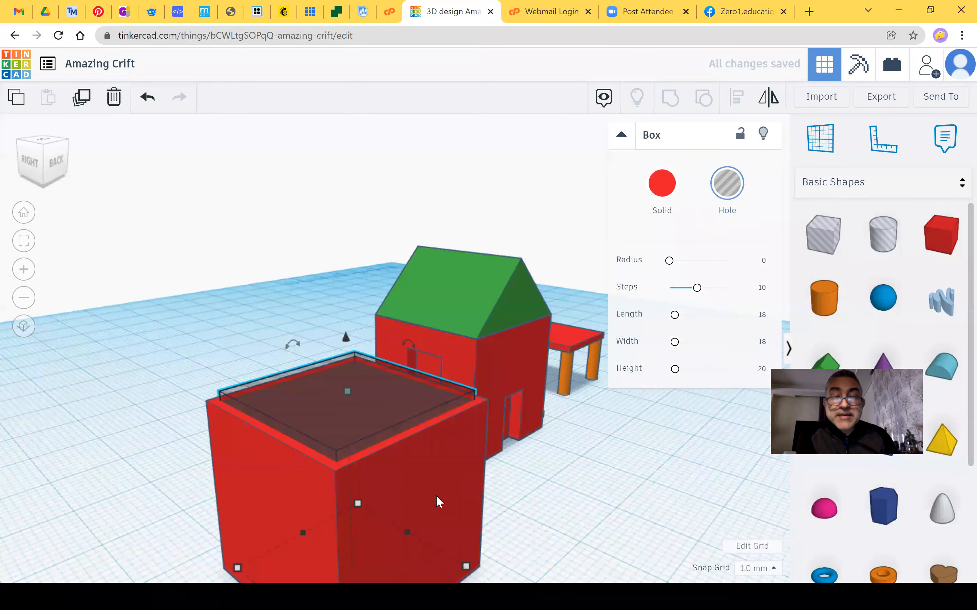
Group the inner hole with the outer red box to hollow it out from top to bottom.
shift+click(450, 470)
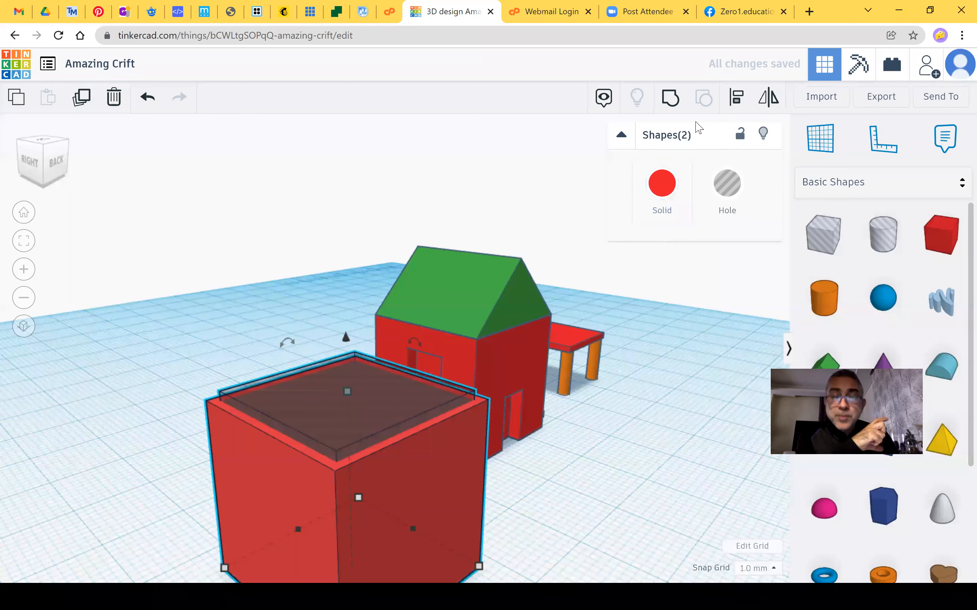
key(ctrl+g)
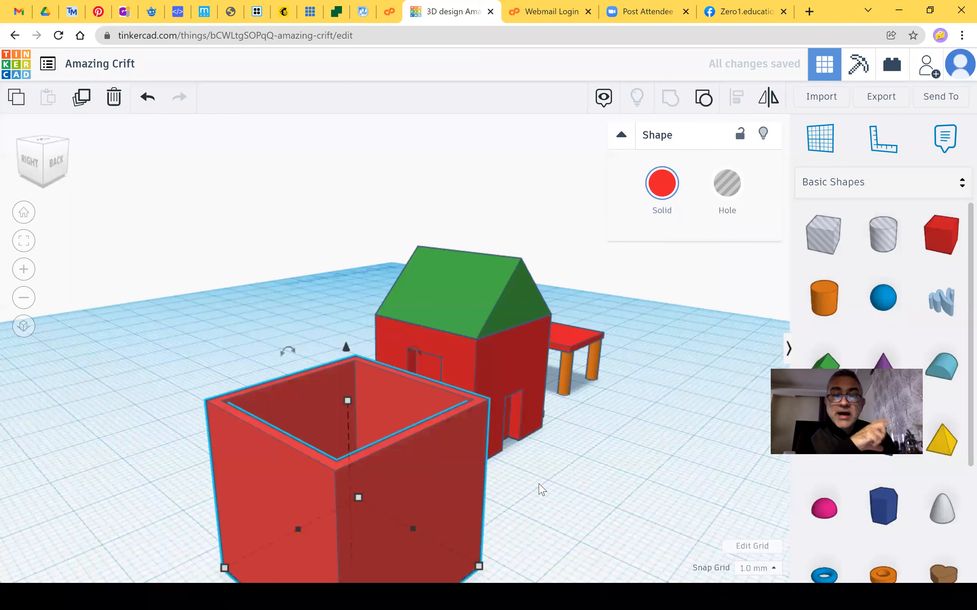
click(541, 490)
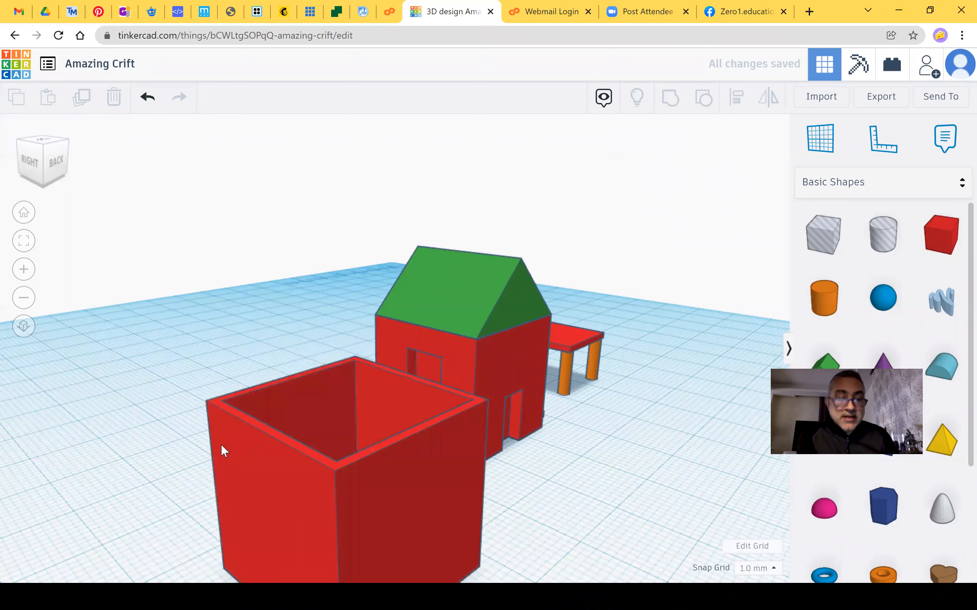
right_drag(185, 420, 225, 435)
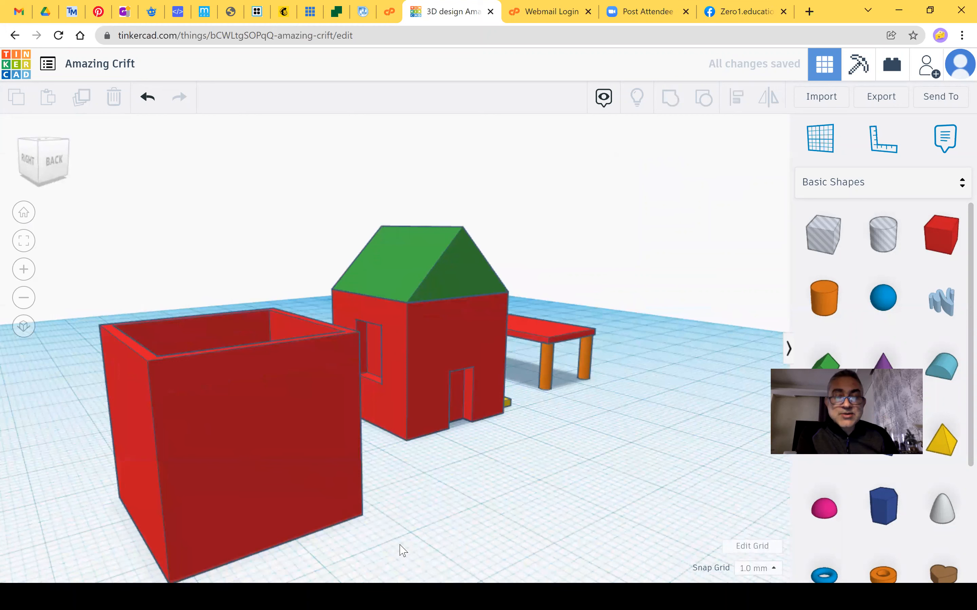
Tip the hollow box onto its side to look through it, and undo the rotation.
click(186, 423)
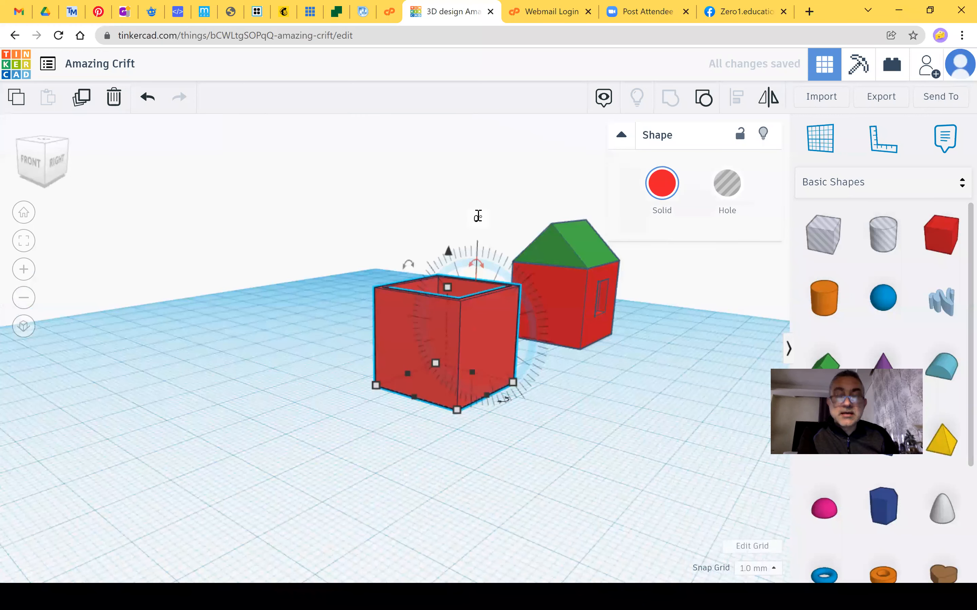
drag(477, 216, 297, 430)
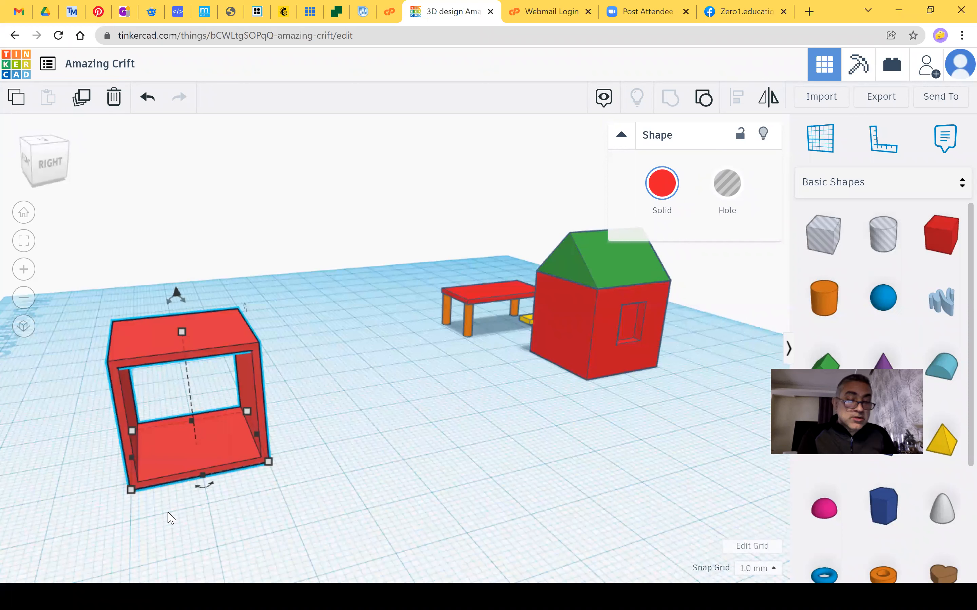
key(ctrl+z)
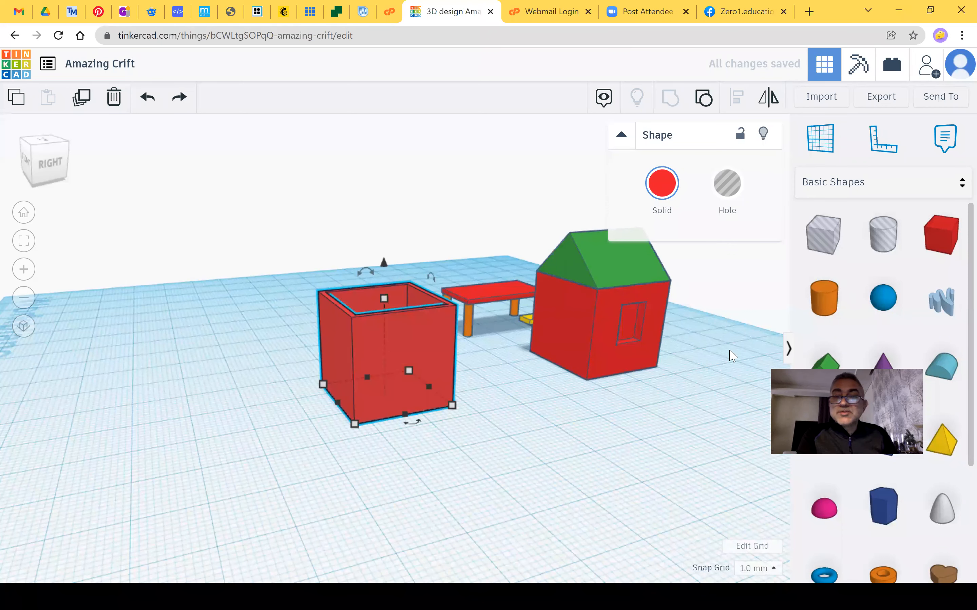
Undo the grouping of the two boxes and raise the inner hole 1 mm to leave a floor in the outer box.
right_drag(645, 412, 428, 408)
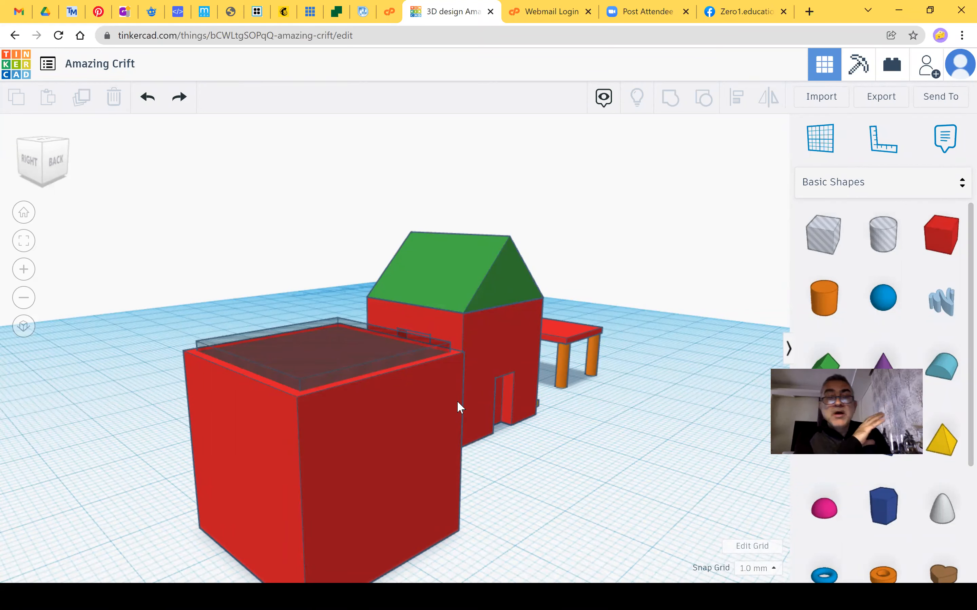
click(366, 356)
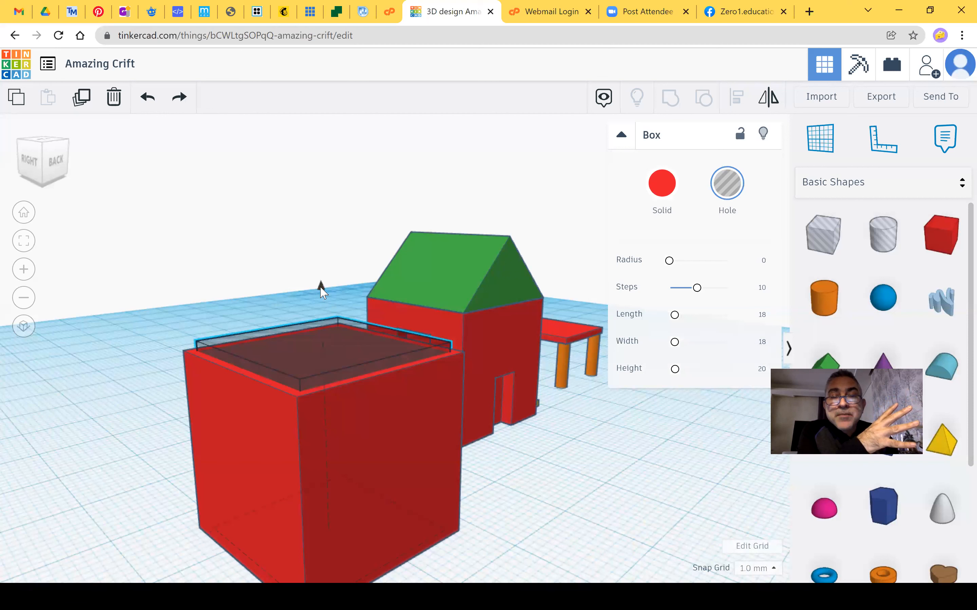
drag(321, 286, 322, 283)
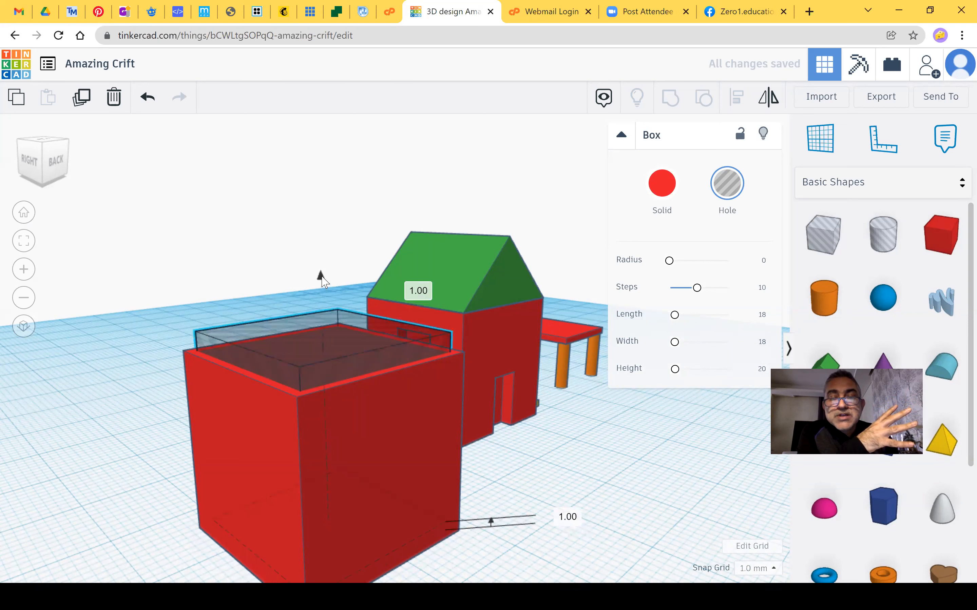
Set the inner hole's elevation above the workplane to 2 mm and group it with the outer red box.
click(562, 517)
text(2)
key(Return)
shift+click(415, 412)
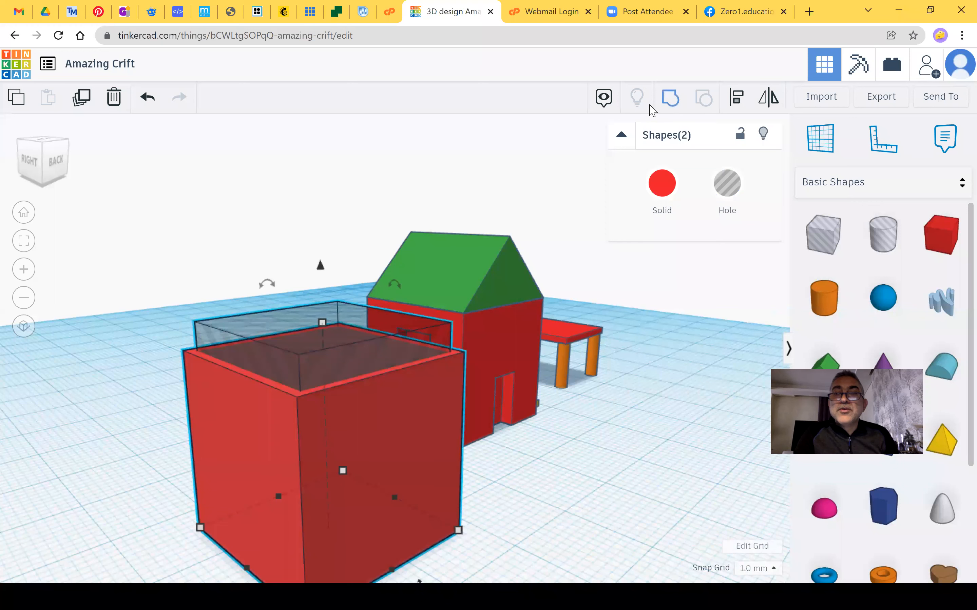
click(653, 106)
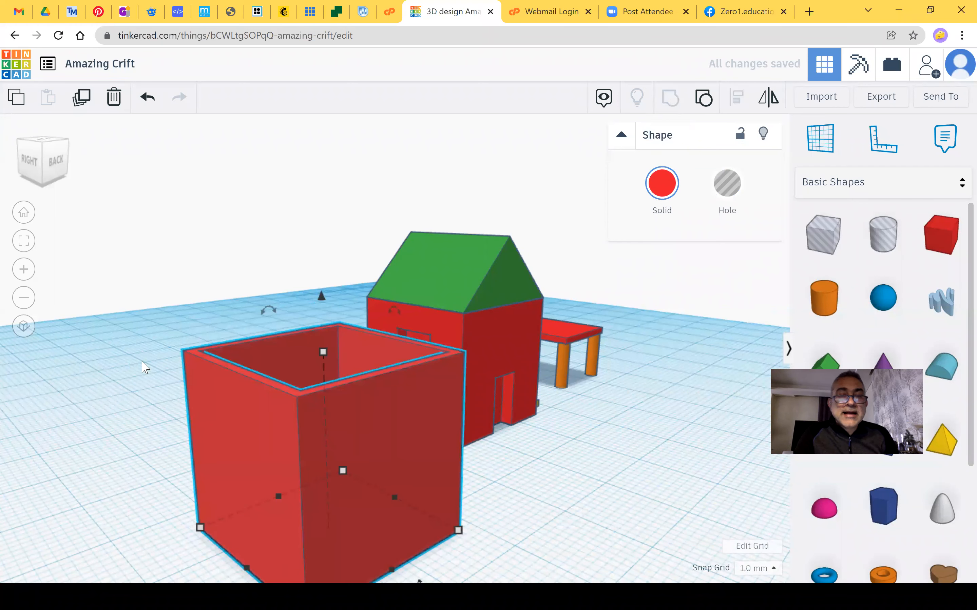
click(178, 403)
right_drag(179, 403, 178, 426)
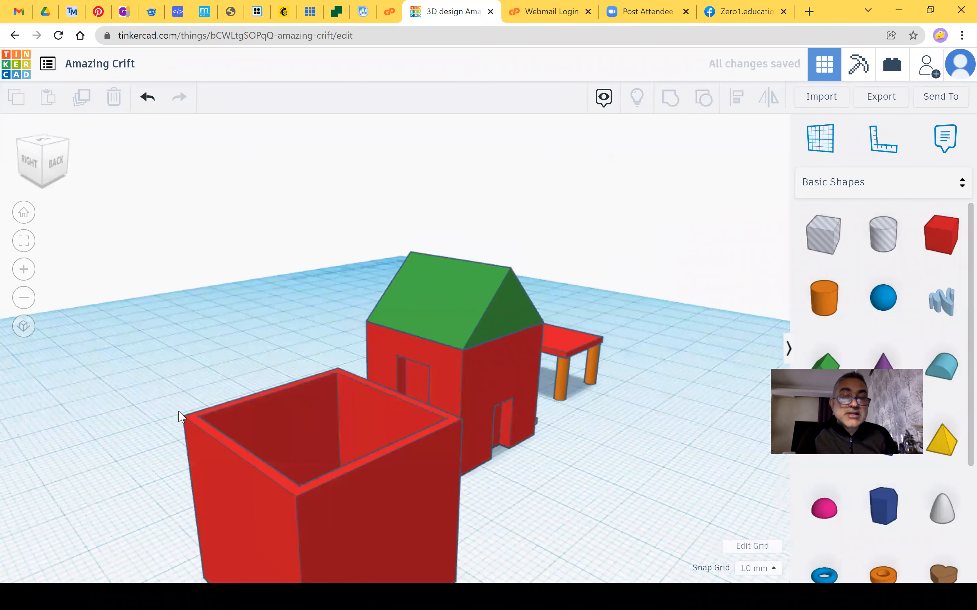
click(23, 213)
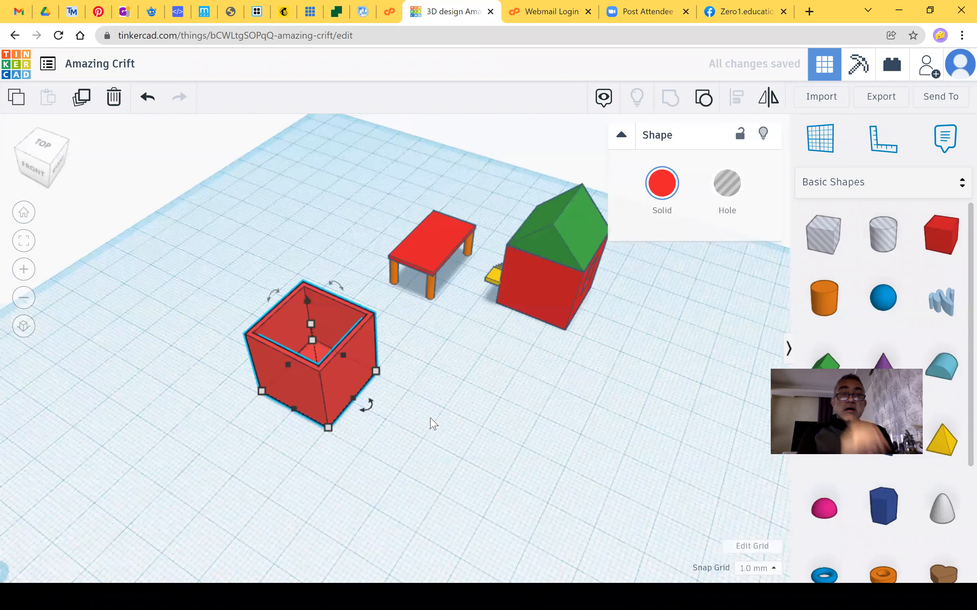
click(519, 435)
Place a five-pointed Star from the basic shapes on the workplane in front of the house, beside the hollow box.
scroll(518, 434, up, 5)
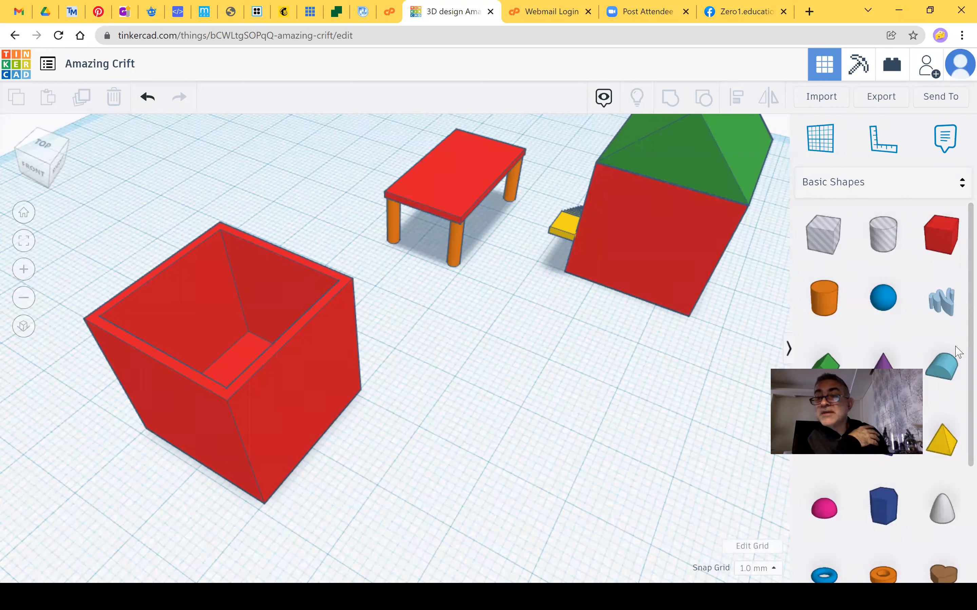
scroll(959, 440, down, 4)
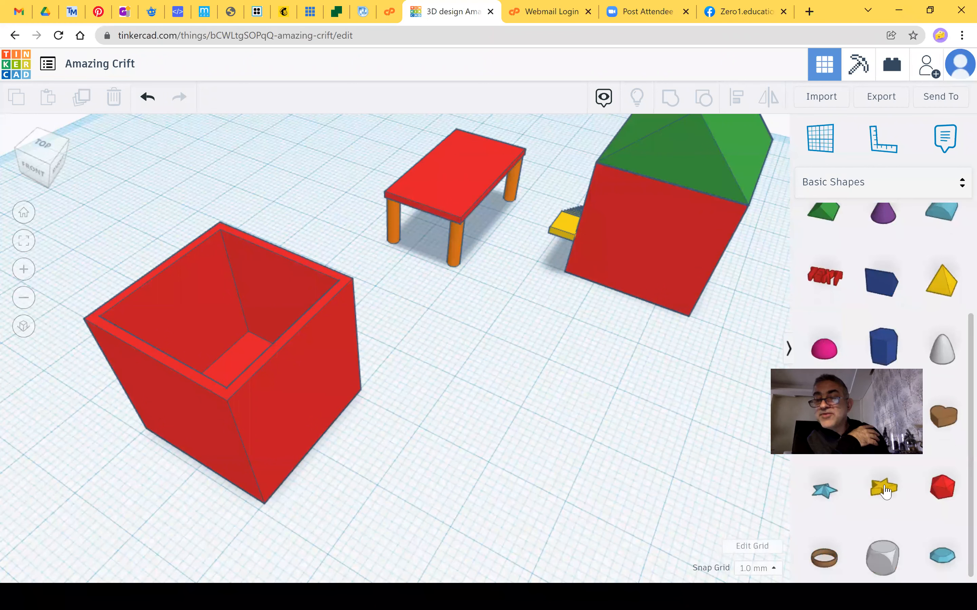
scroll(809, 487, down, 1)
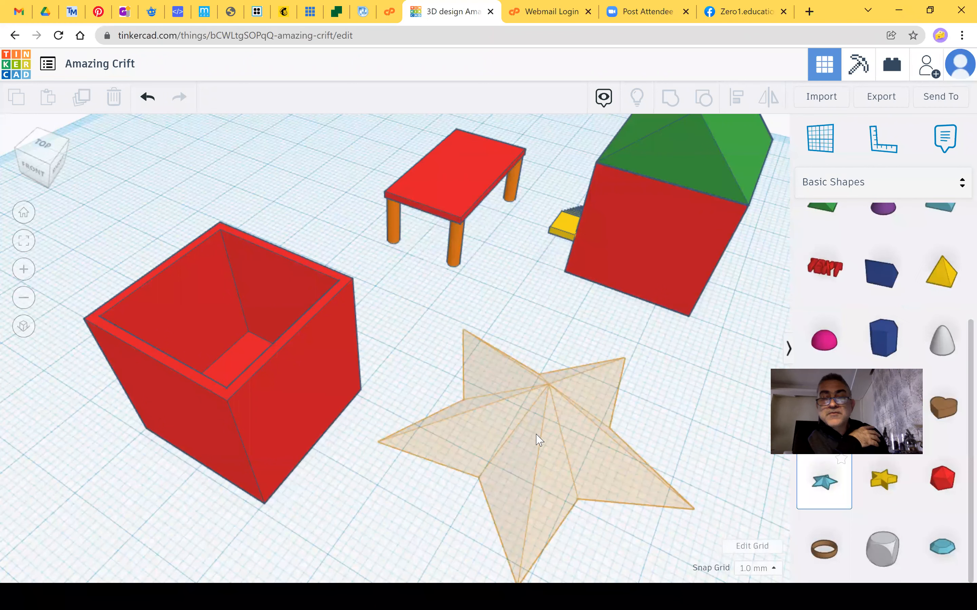
click(506, 484)
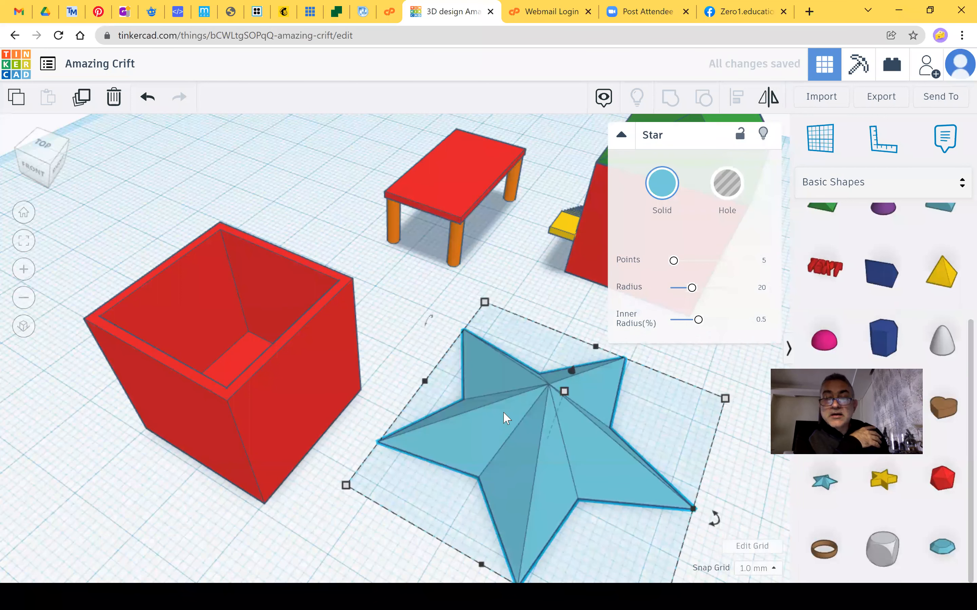
Stand the star upright by rotating it 90°, and turn it about its vertical axis to match the box's right face.
scroll(470, 402, down, 3)
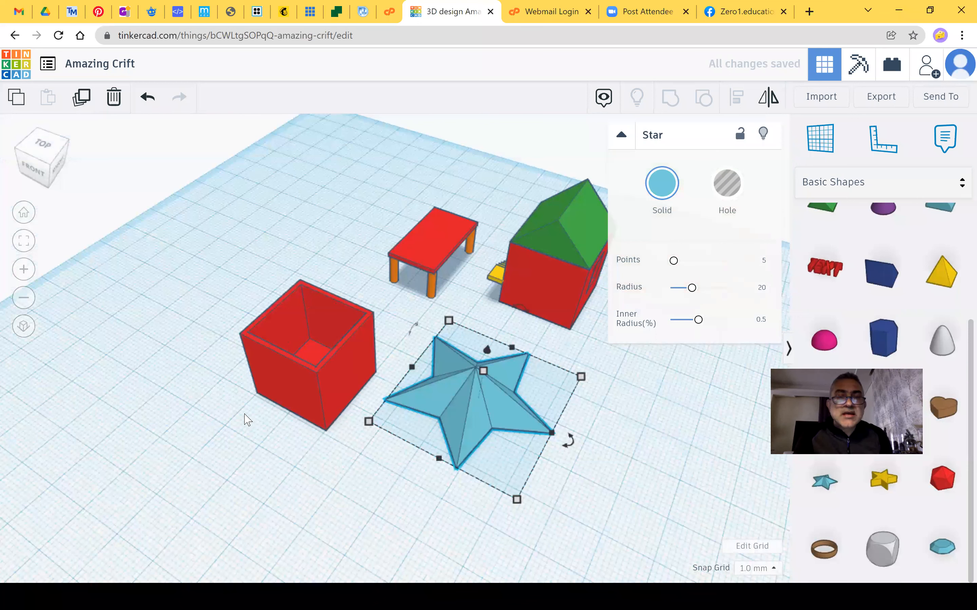
right_drag(244, 420, 378, 369)
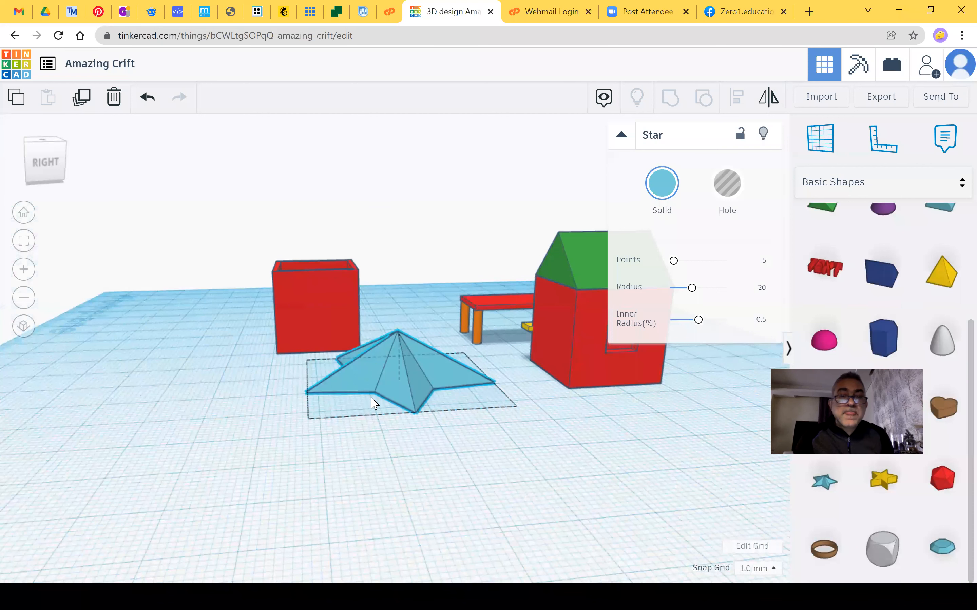
drag(375, 406, 388, 440)
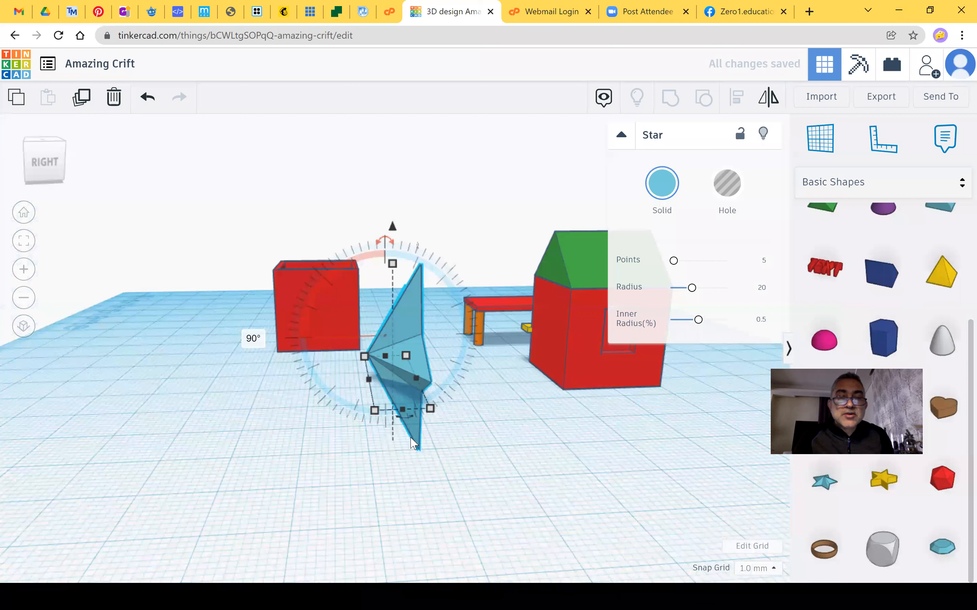
drag(411, 439, 302, 428)
right_drag(236, 406, 307, 425)
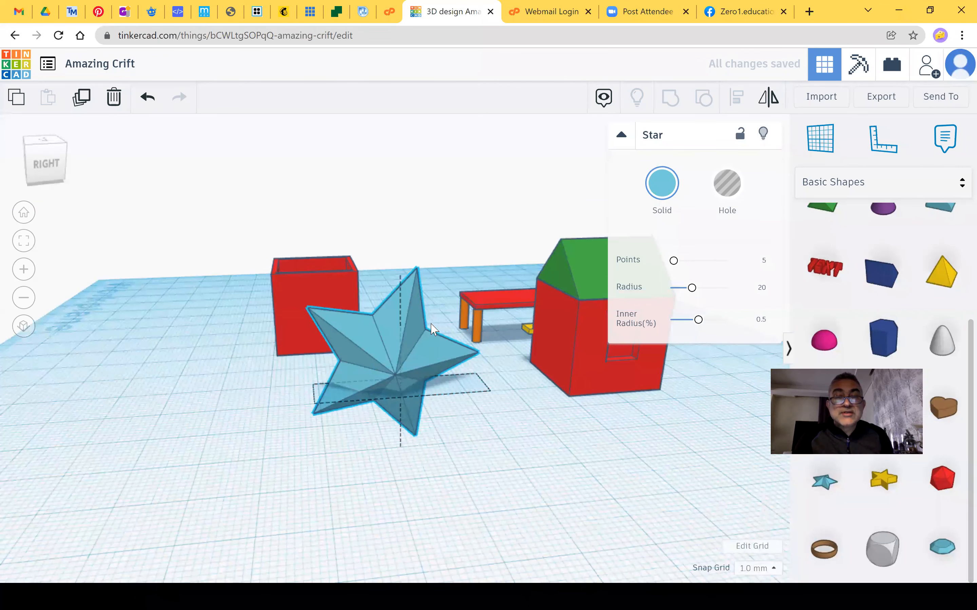
right_drag(492, 385, 510, 399)
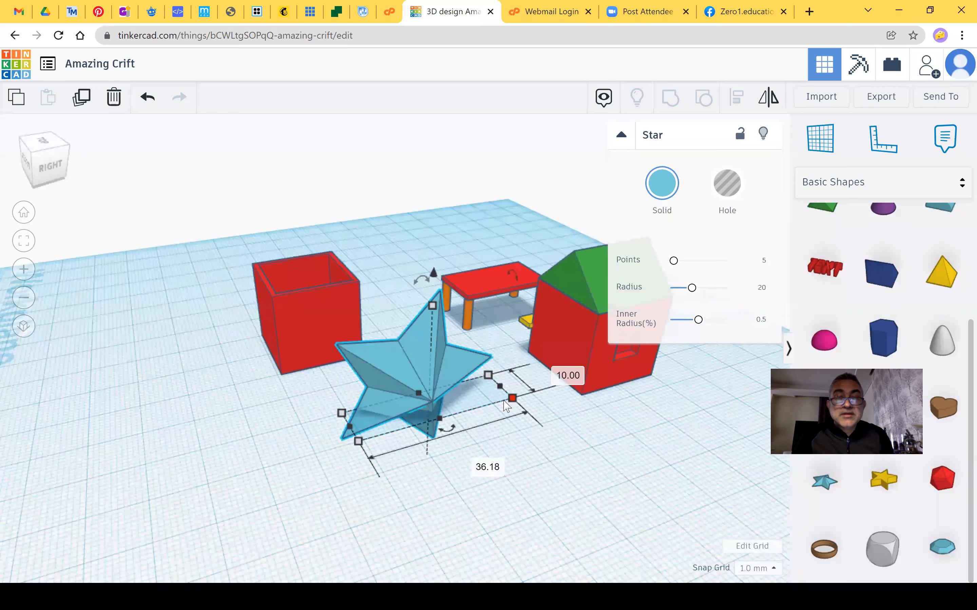
Scale the star down proportionally so that it fits within the box's right face.
shift+drag(426, 400, 404, 402)
right_drag(236, 440, 287, 440)
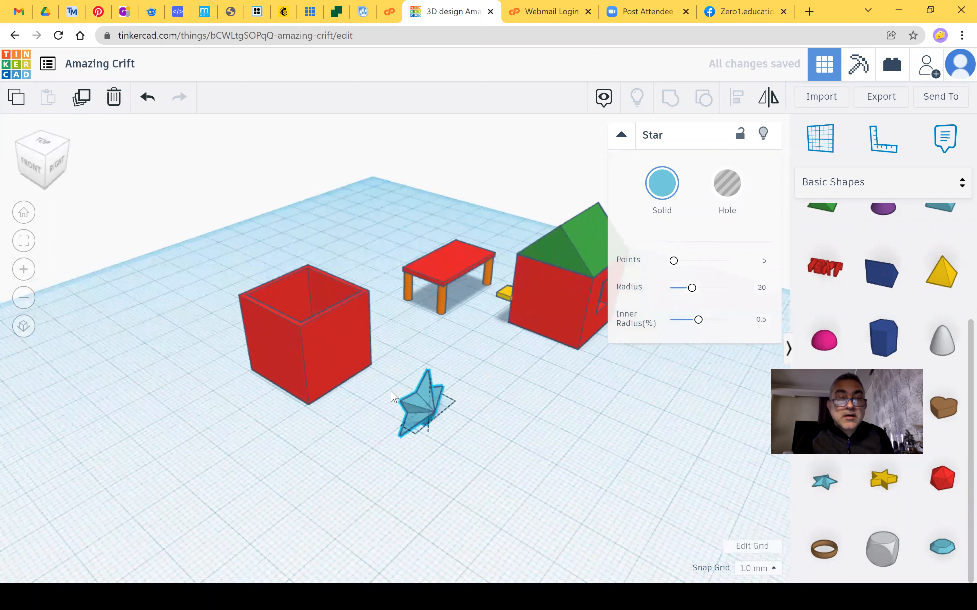
right_drag(456, 447, 496, 449)
Move the star into the wall of the box's right face and raise it to about the middle of the face.
drag(443, 404, 376, 388)
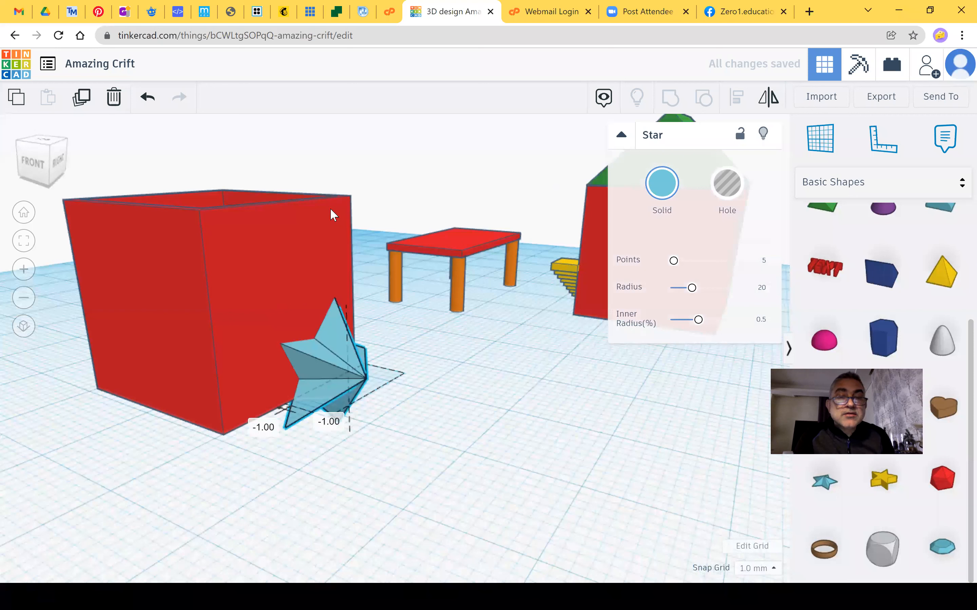
drag(344, 264, 330, 207)
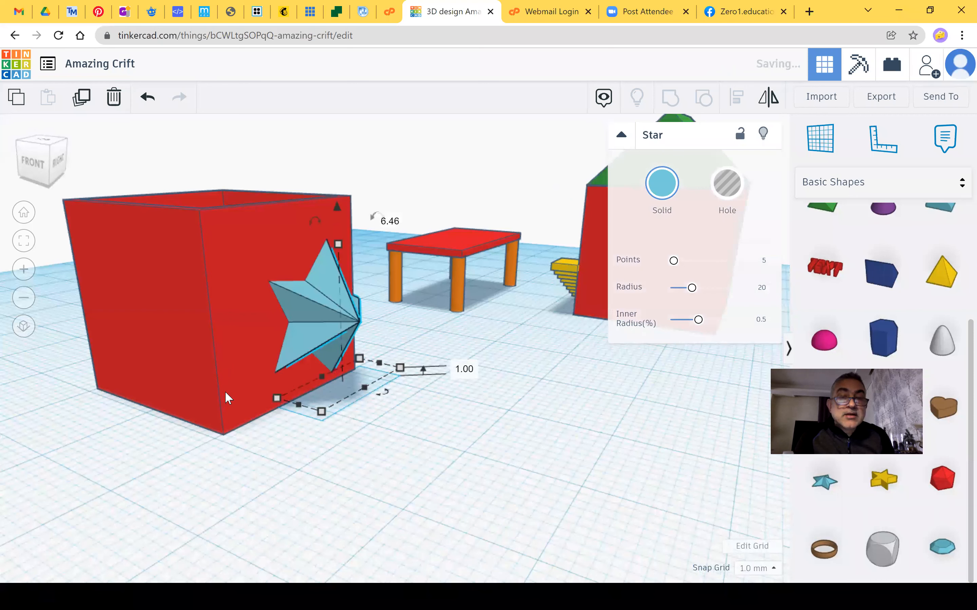
right_drag(243, 397, 349, 346)
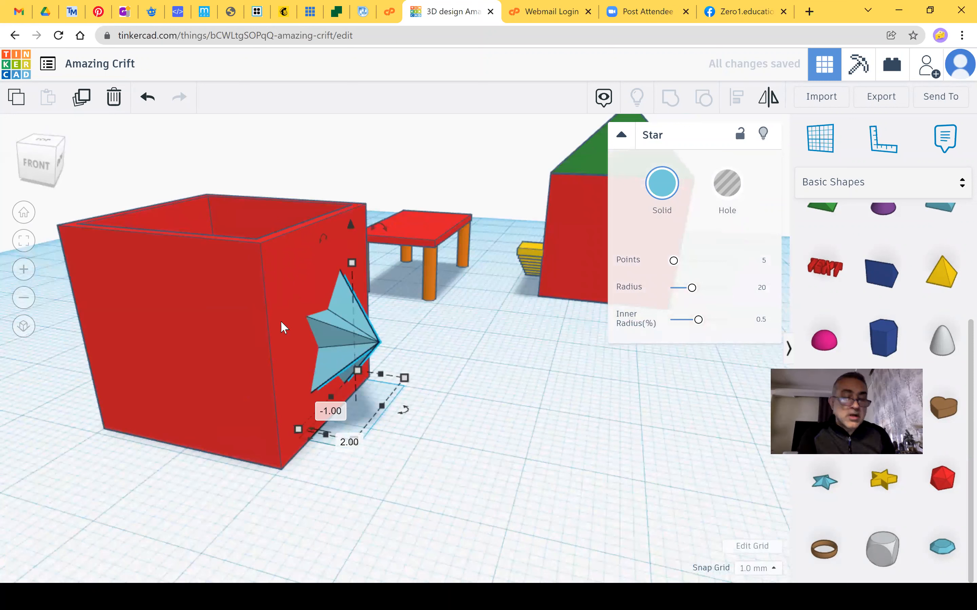
Turn the star into a hole, then regroup it with the red box and its inner hole to cut a star-shaped window.
key(h)
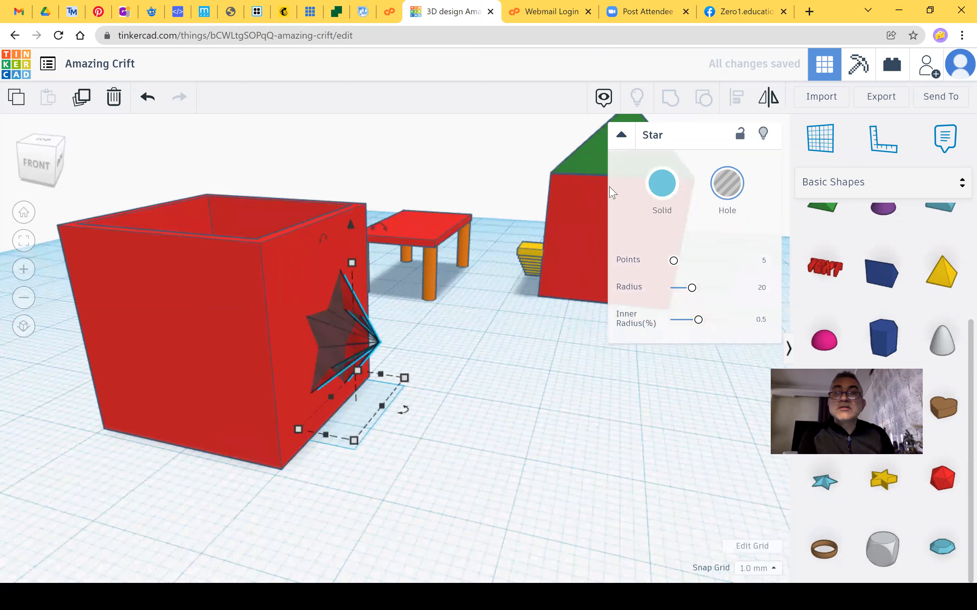
key(ctrl+a)
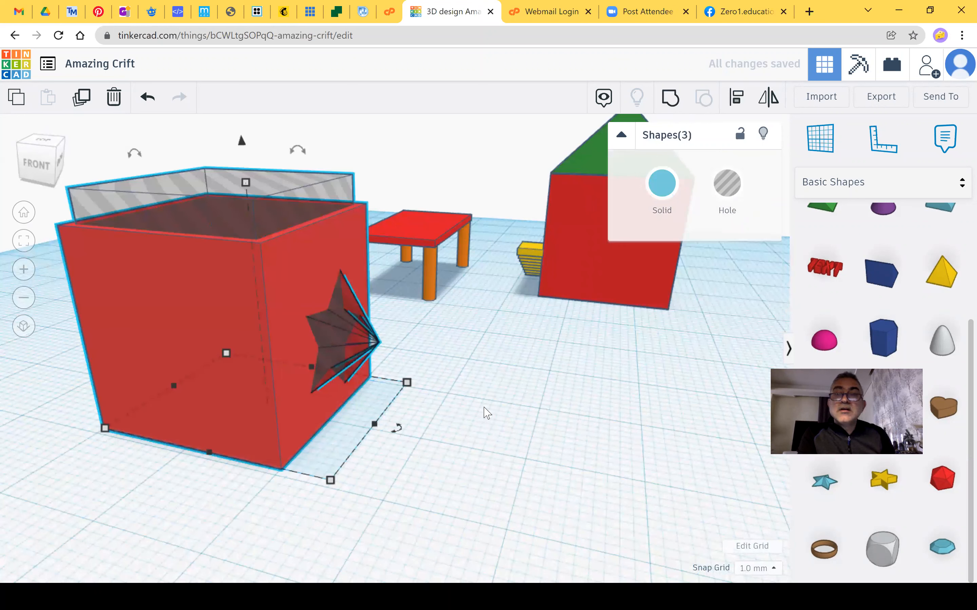
click(673, 108)
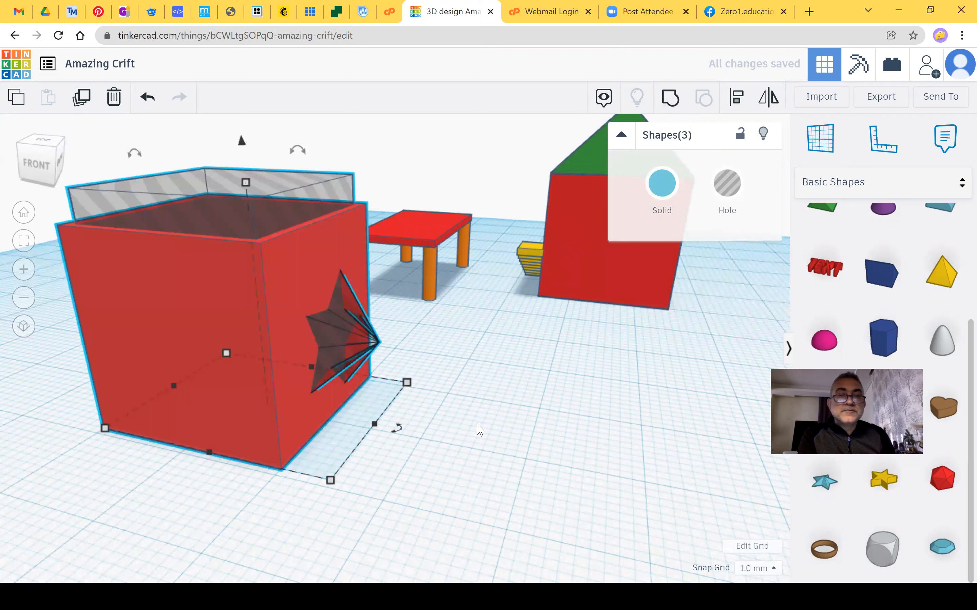
right_drag(413, 441, 231, 421)
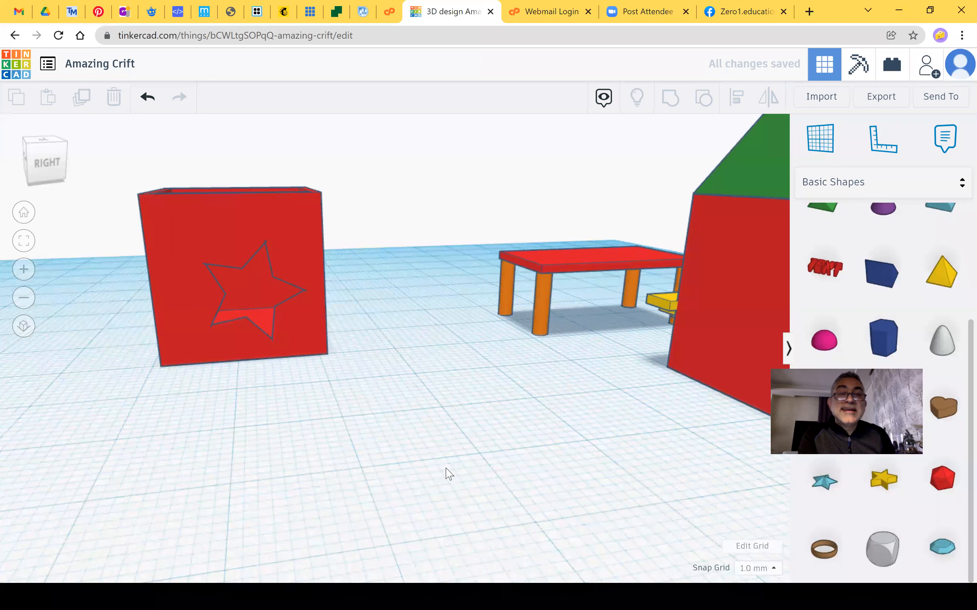
right_drag(266, 420, 348, 455)
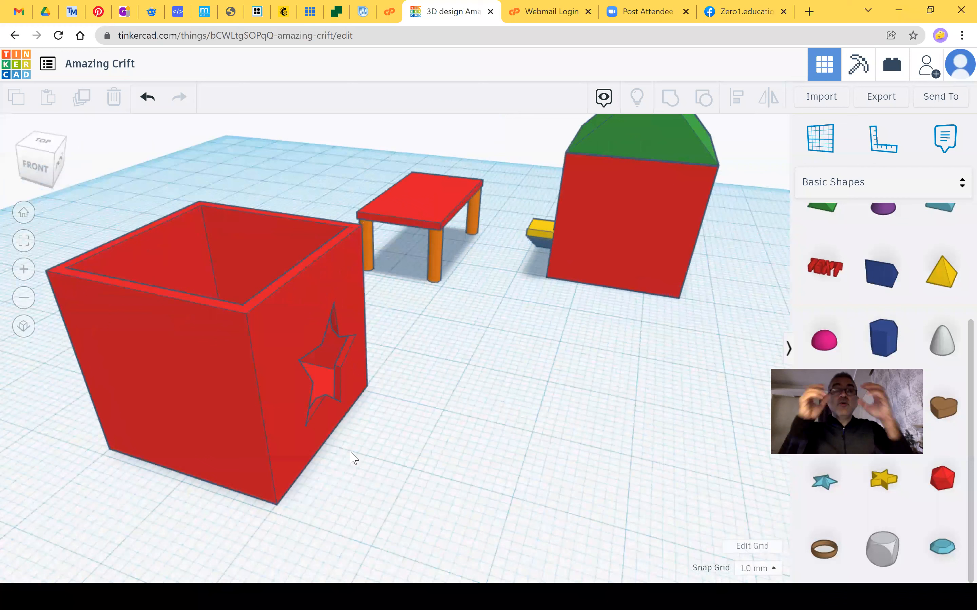
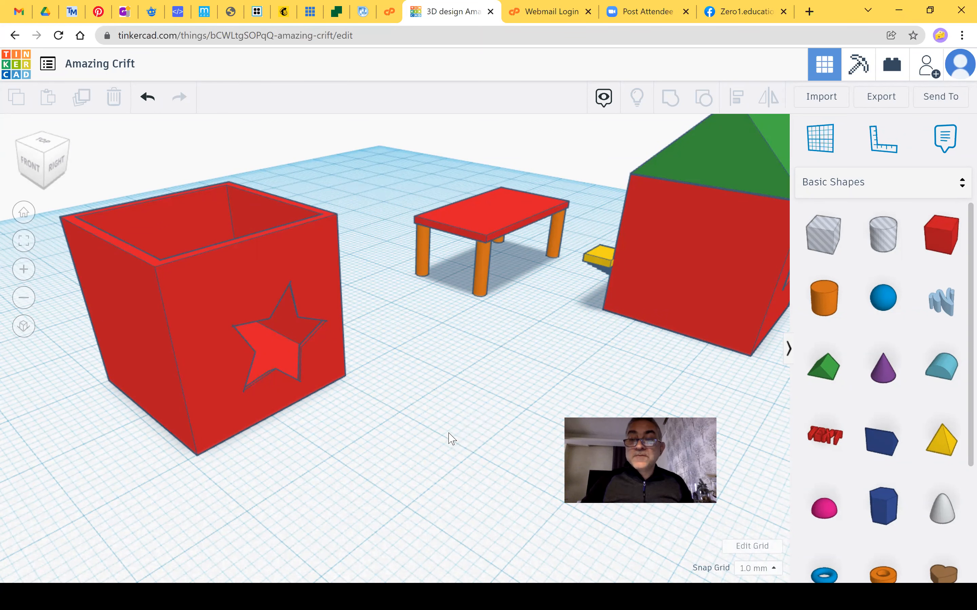
Leave the house design for the dashboard and create a new blank Codeblocks design.
scroll(447, 436, down, 1)
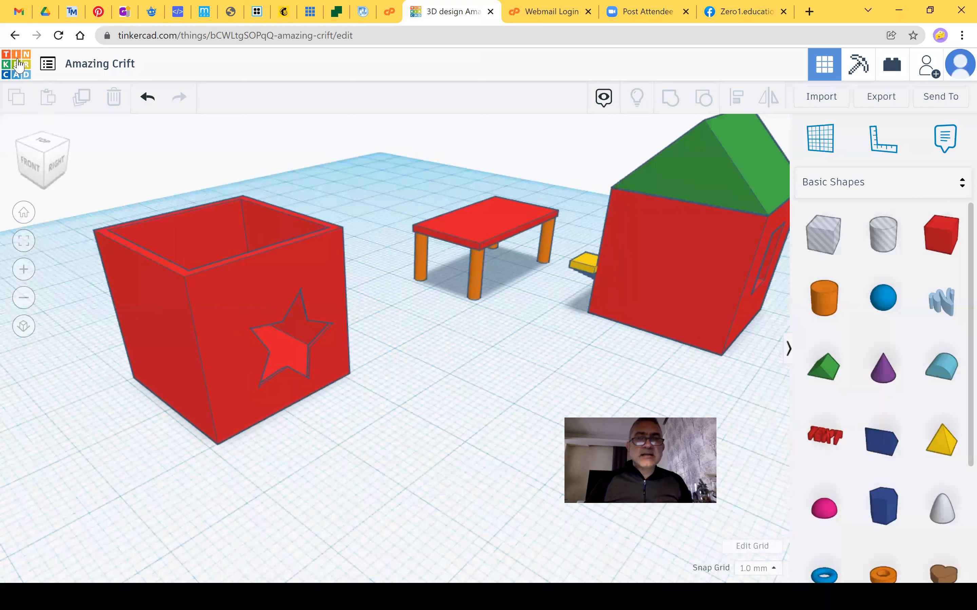
scroll(440, 448, down, 3)
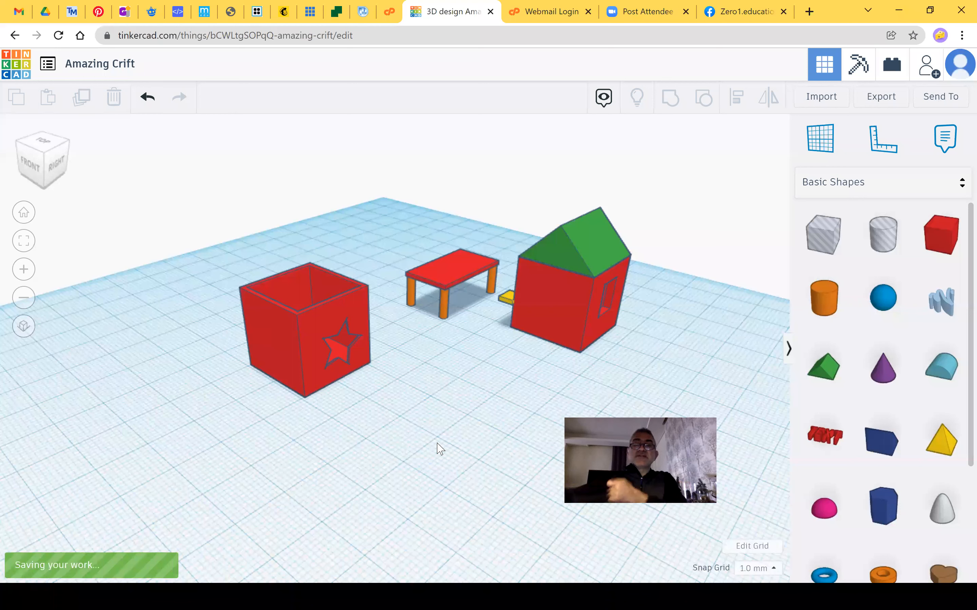
key(F5)
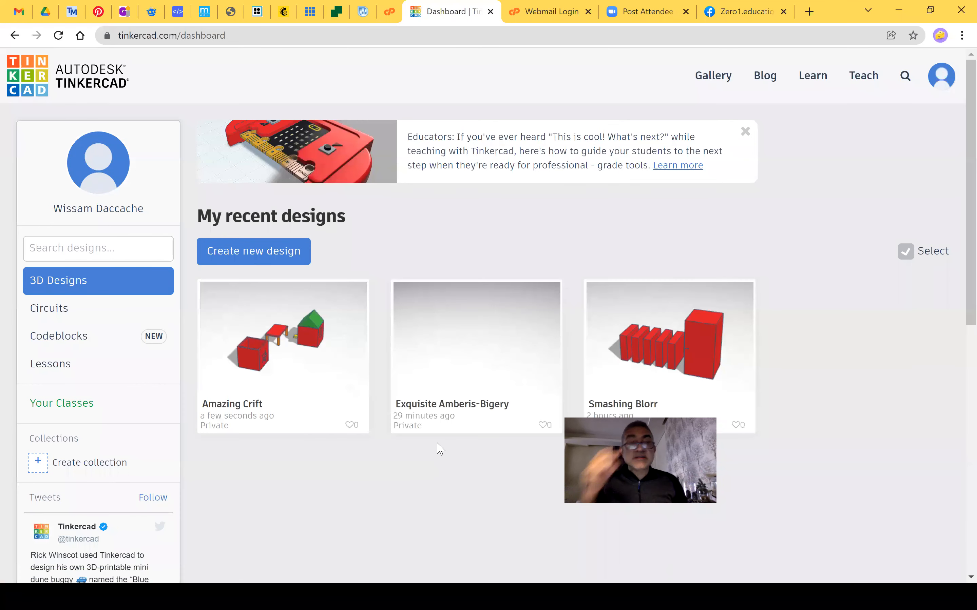
click(63, 338)
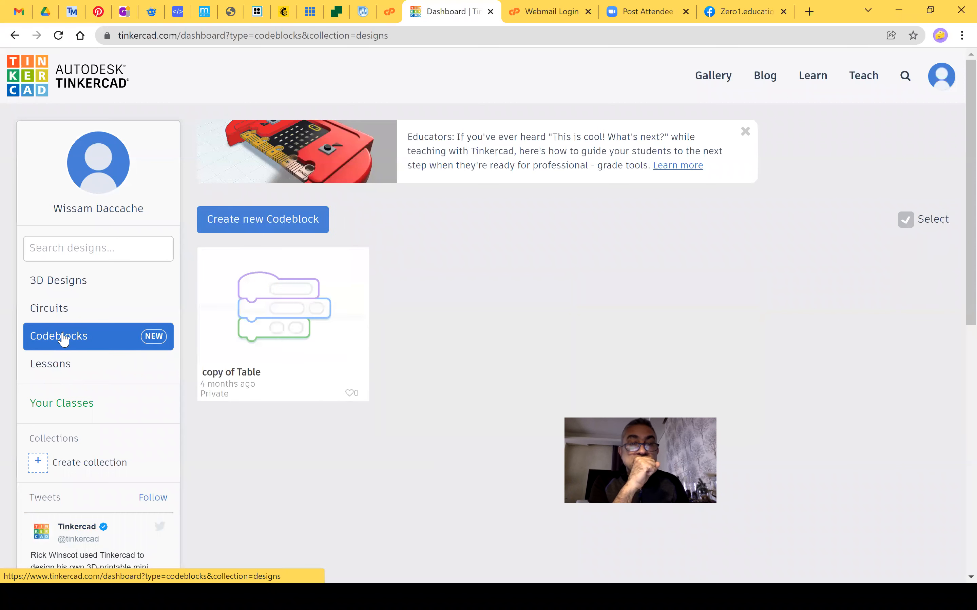
click(251, 219)
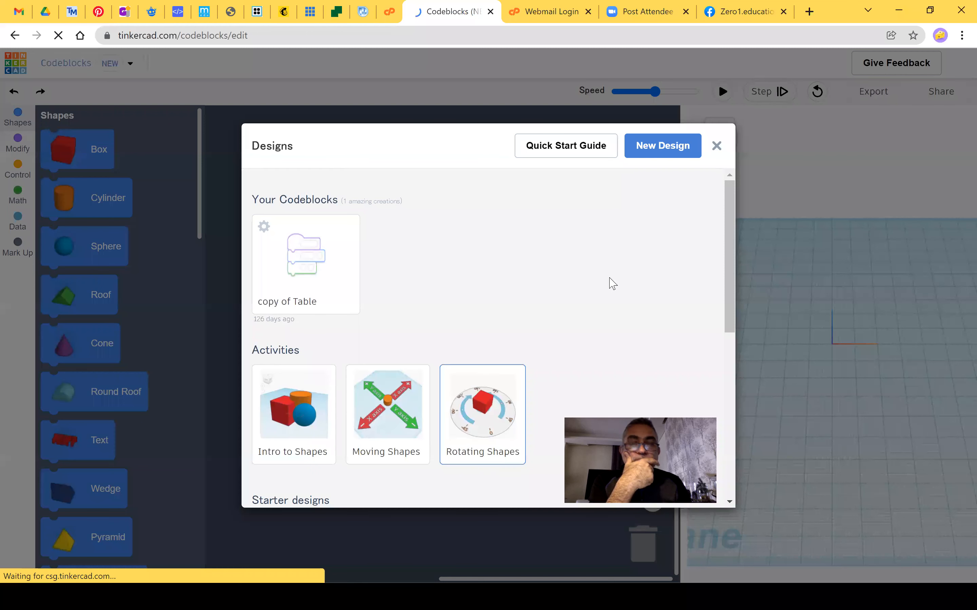
click(646, 151)
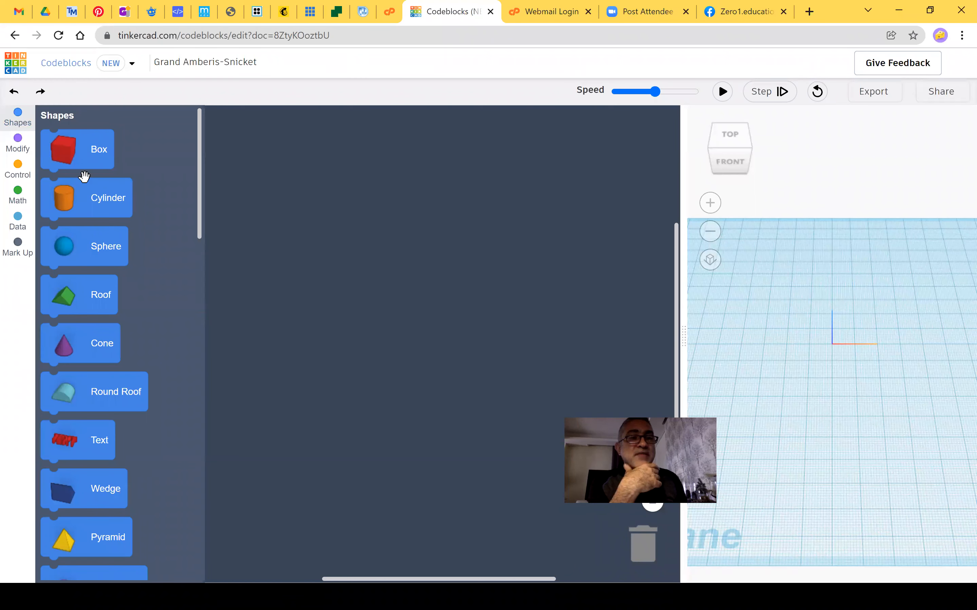
Look through the available Modify, Control, Math and Data code blocks.
click(17, 149)
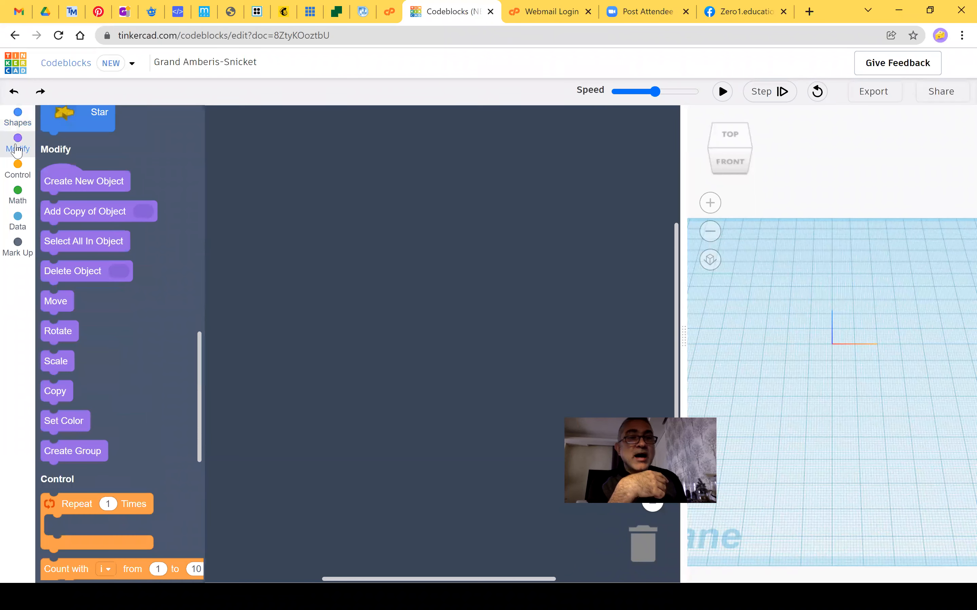
scroll(86, 277, down, 3)
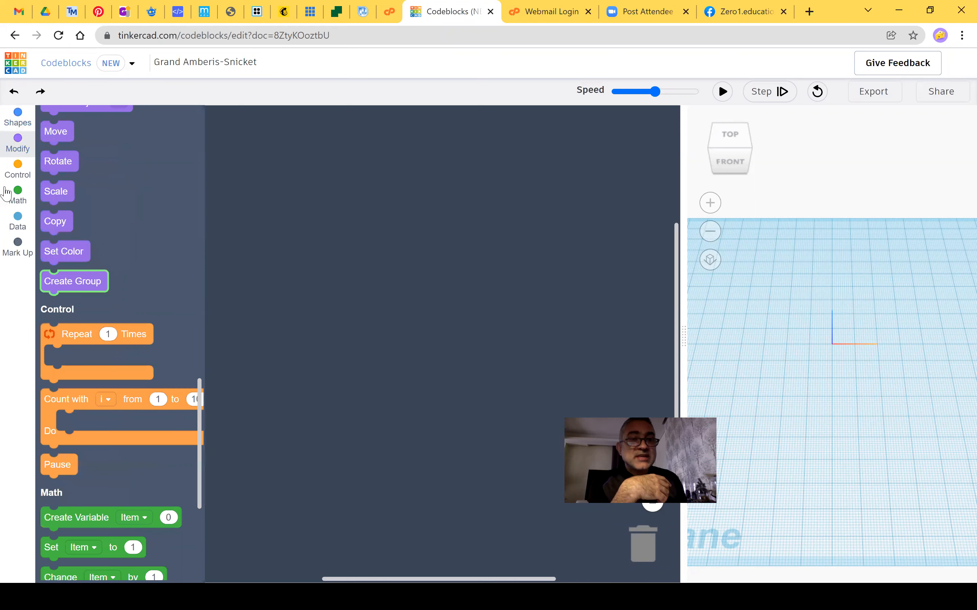
click(16, 171)
click(16, 172)
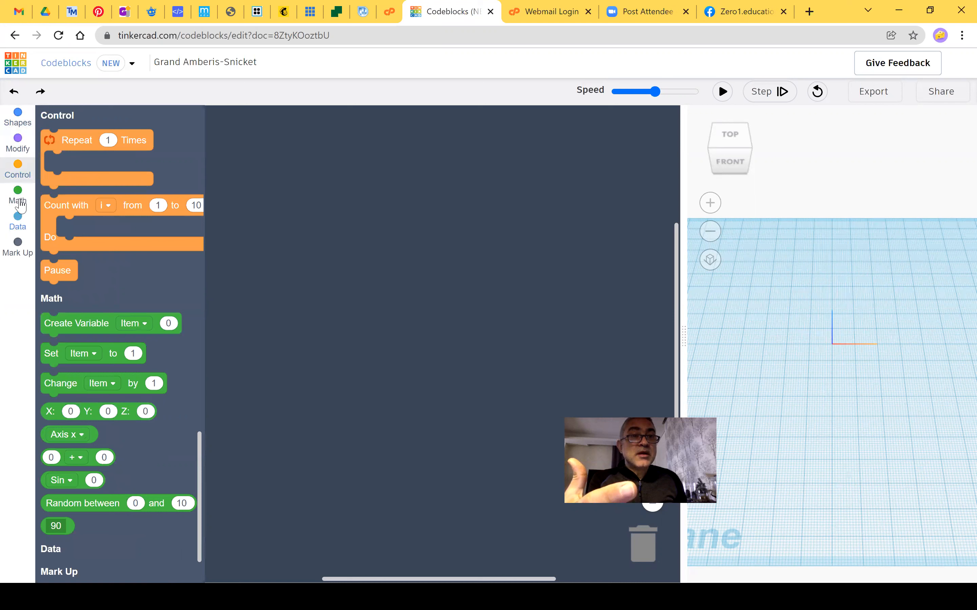
click(20, 201)
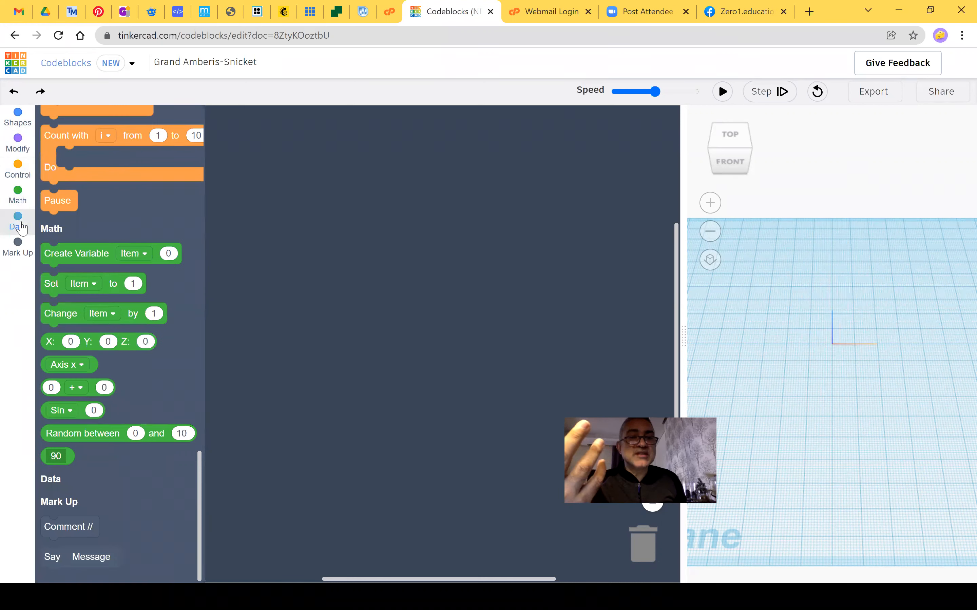
Add a Repeat loop block to the empty workspace and set it to repeat 4 times.
click(21, 173)
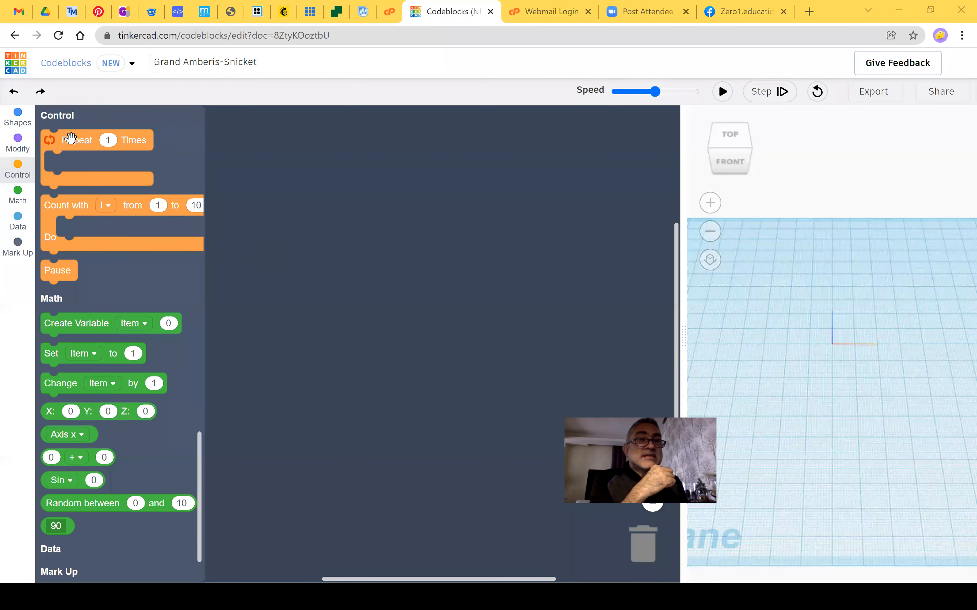
drag(67, 139, 227, 184)
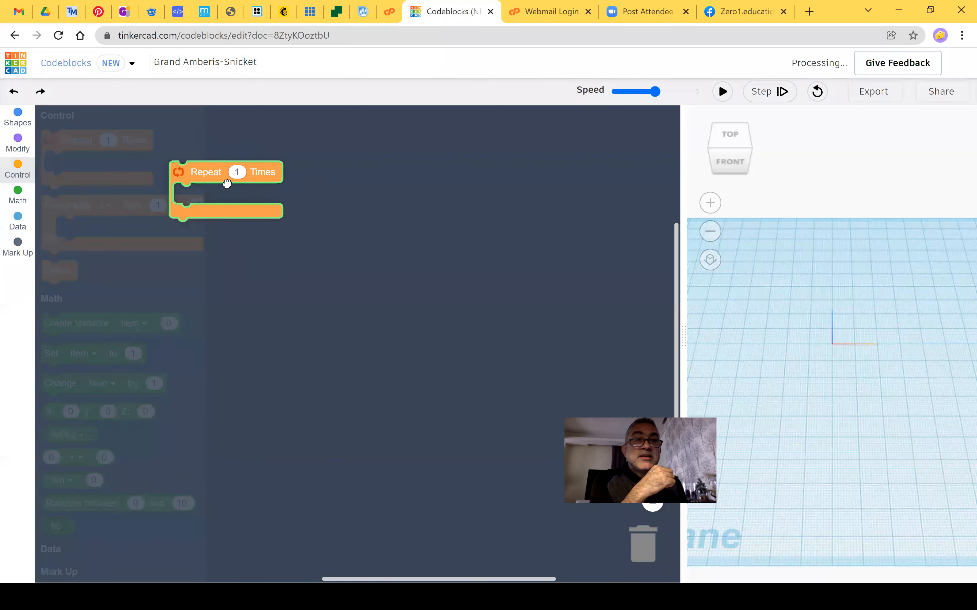
click(320, 191)
text(4)
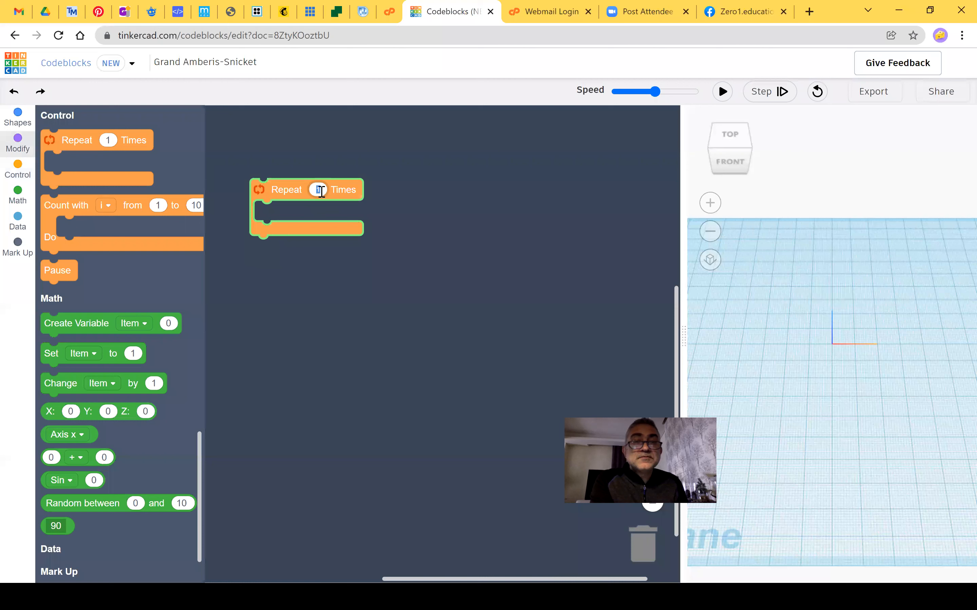
click(304, 342)
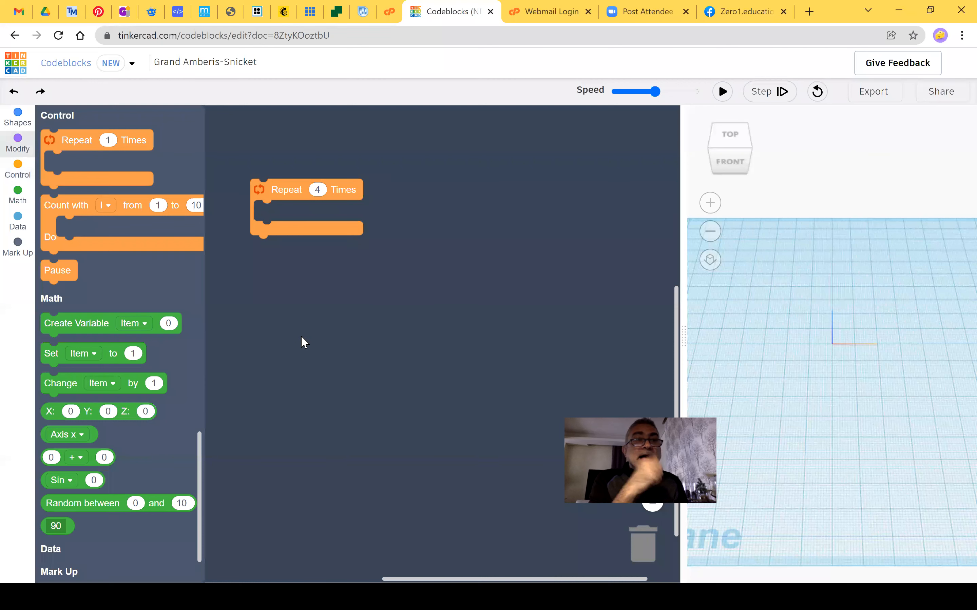
Place a Box block inside the Repeat loop and expand it to show its size parameters.
click(17, 115)
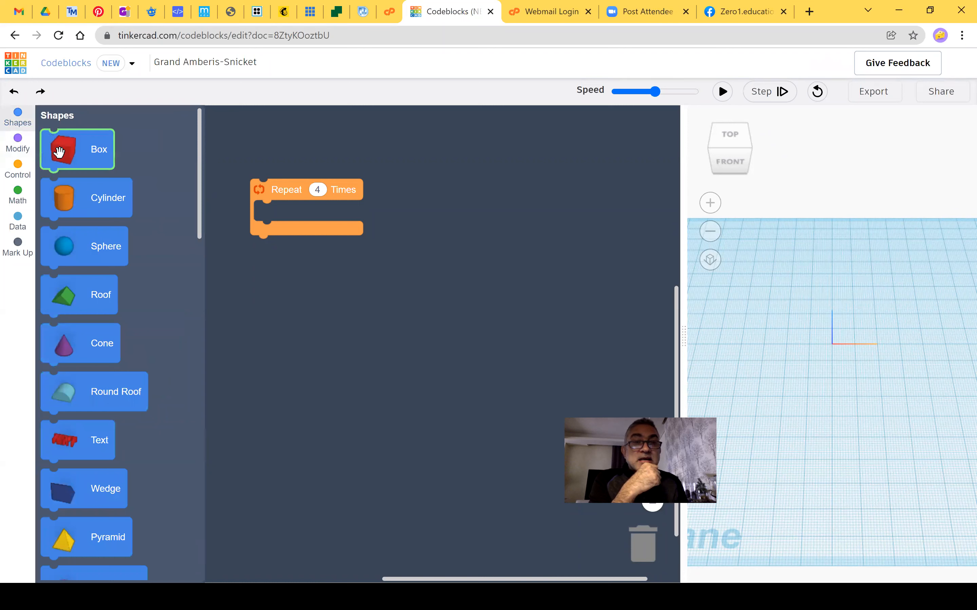
drag(61, 151, 282, 220)
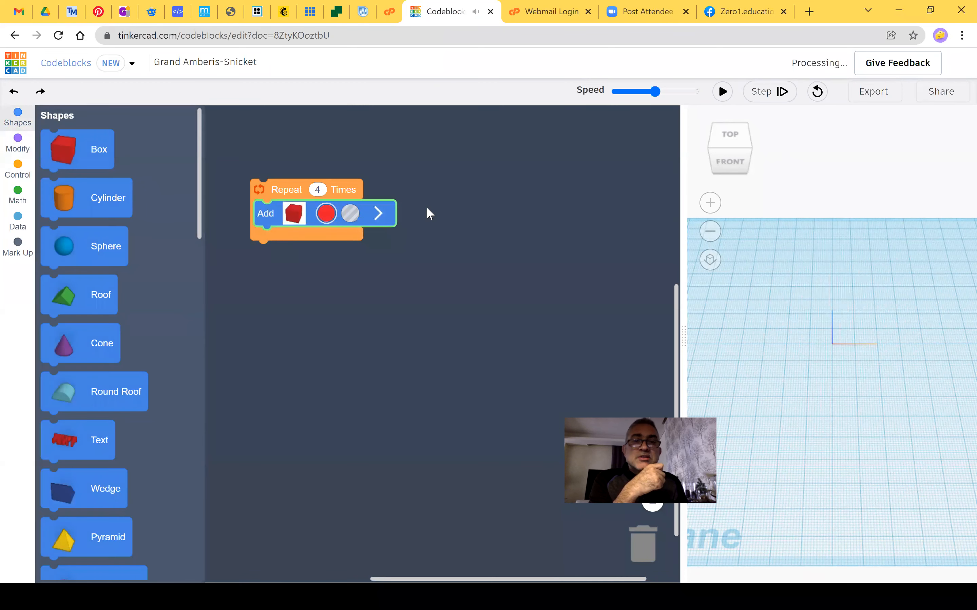
click(379, 213)
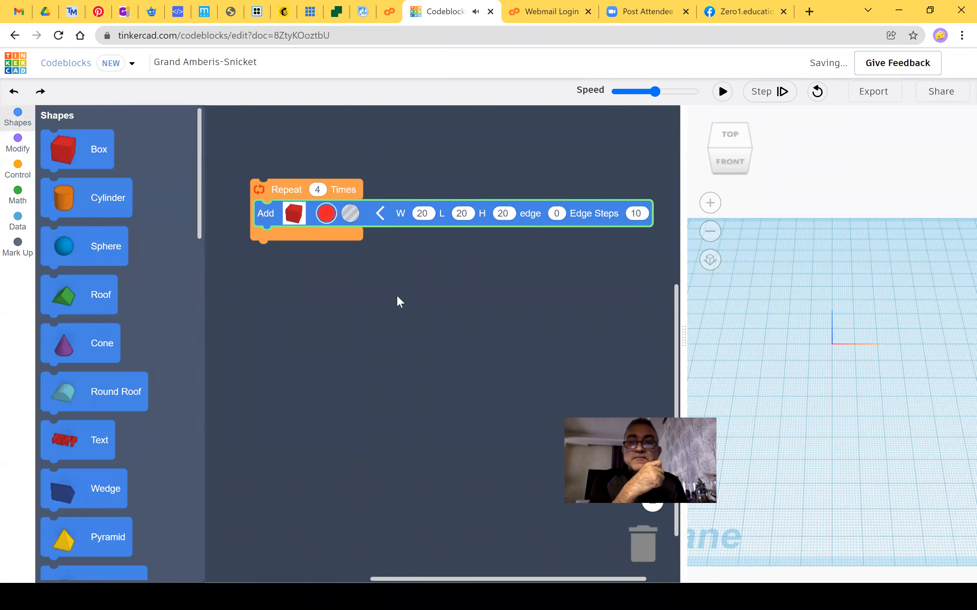
click(373, 210)
click(377, 212)
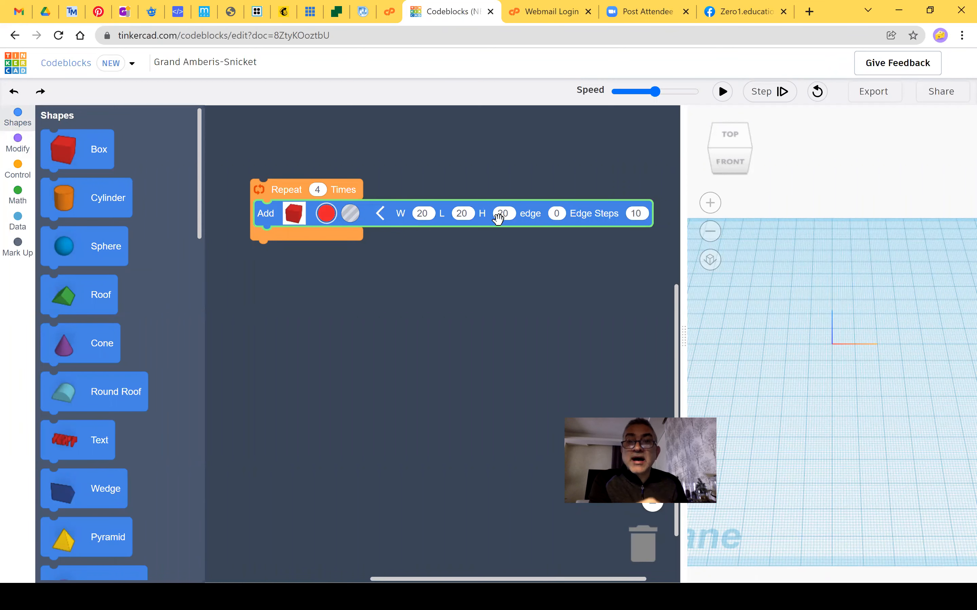
Add a Move block inside the Repeat loop, directly below the Box block.
click(17, 147)
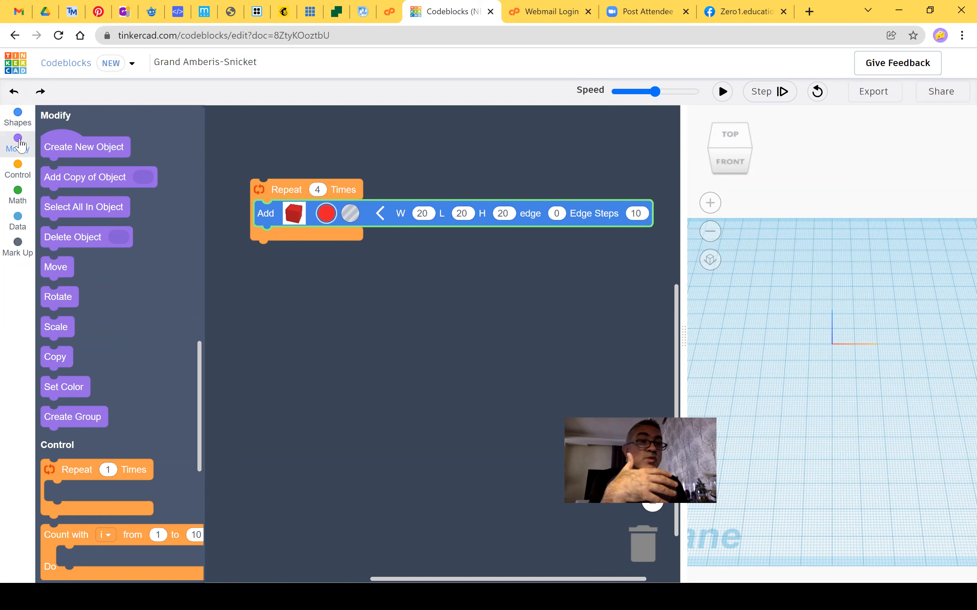
click(52, 299)
click(53, 269)
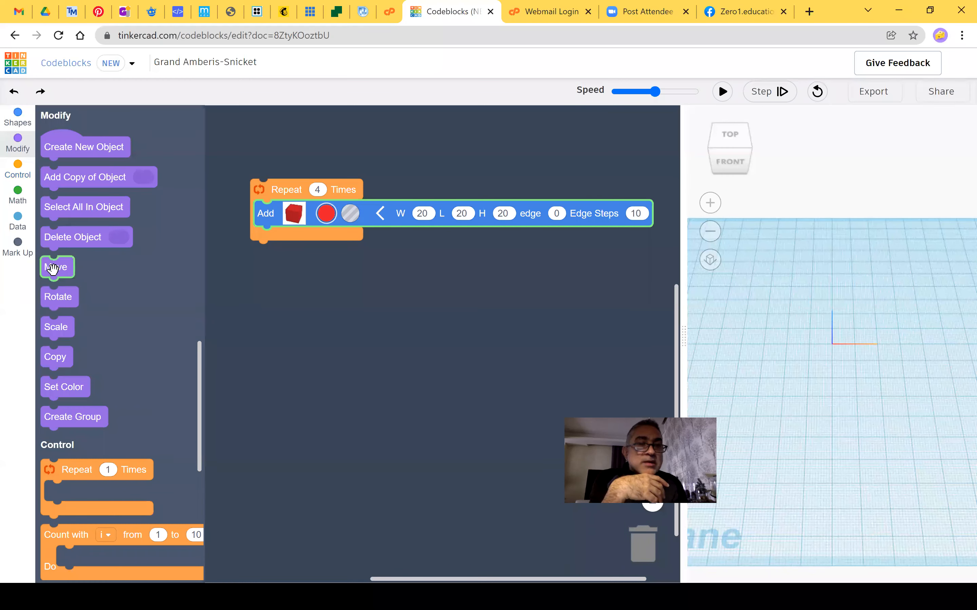
drag(53, 268, 211, 272)
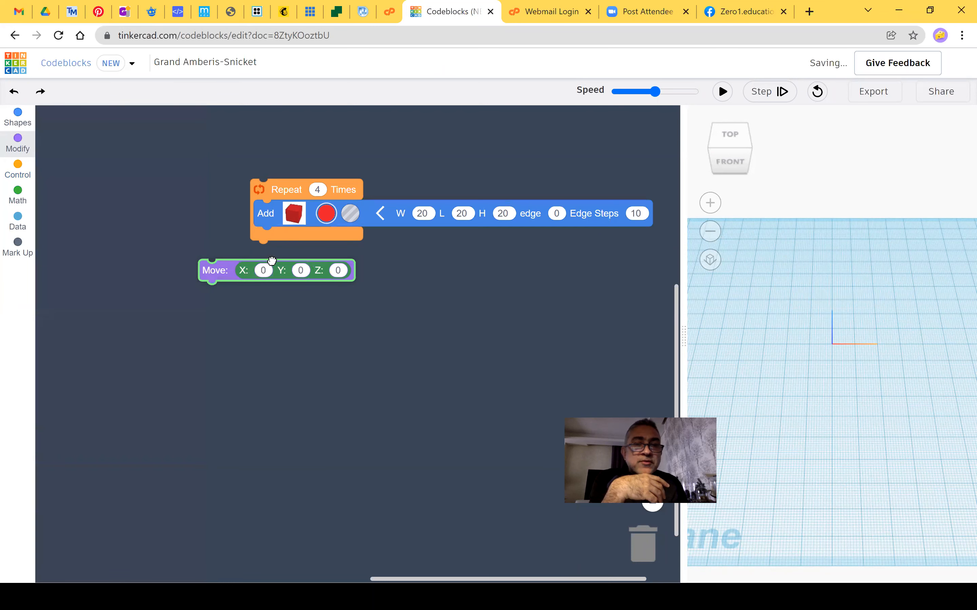
drag(271, 261, 268, 241)
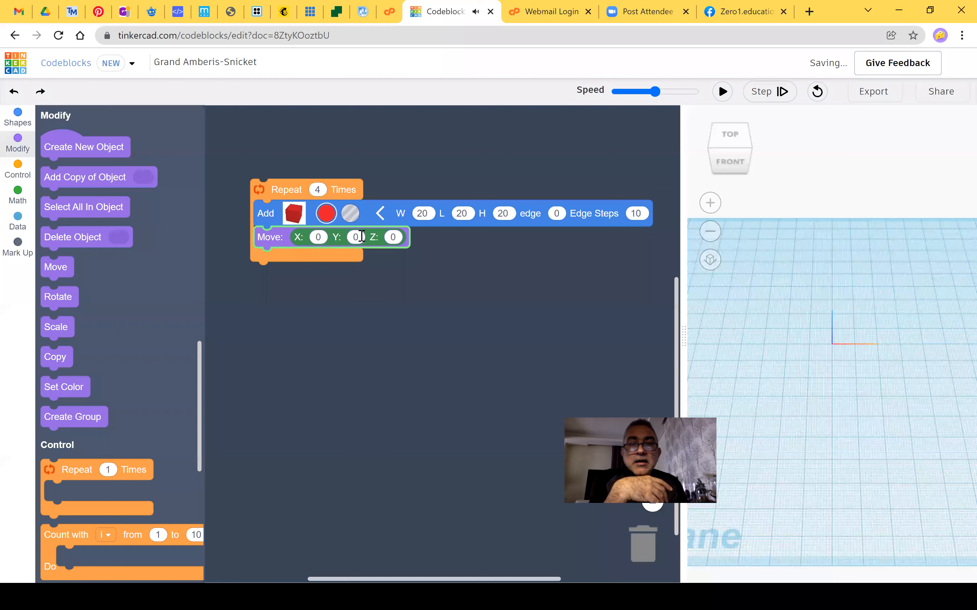
Set the width of the box in the loop to 5.
click(421, 215)
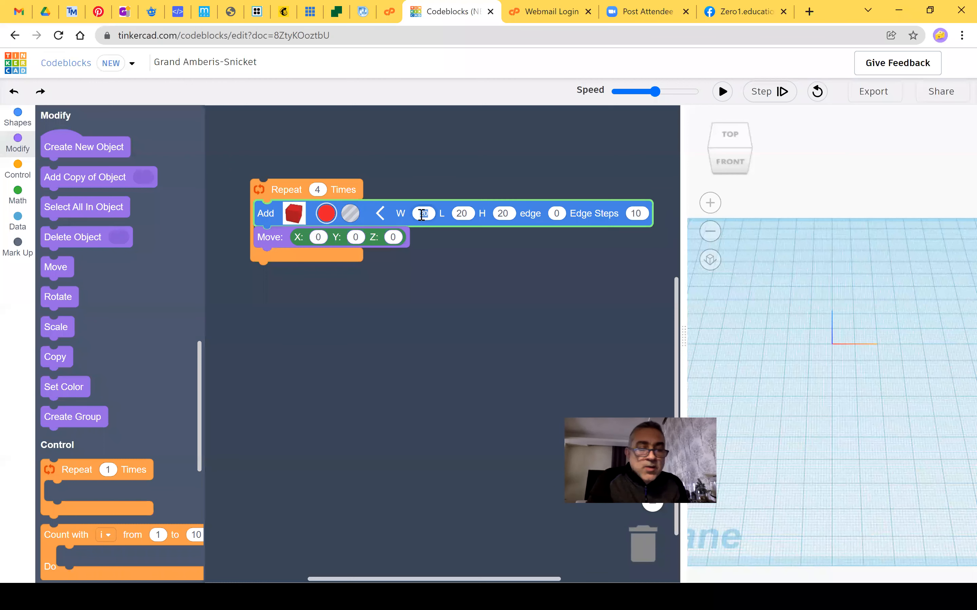
text(5)
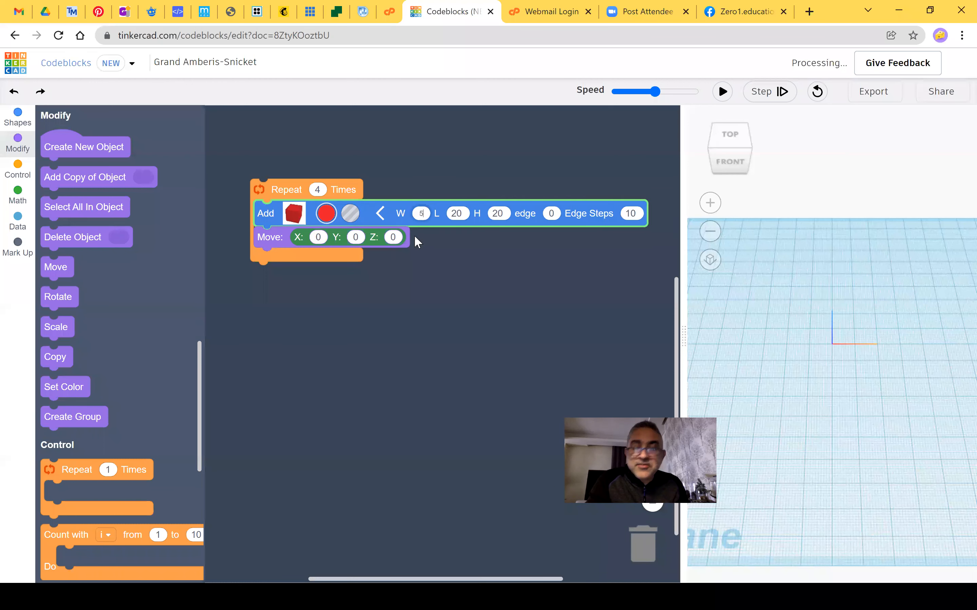
click(334, 306)
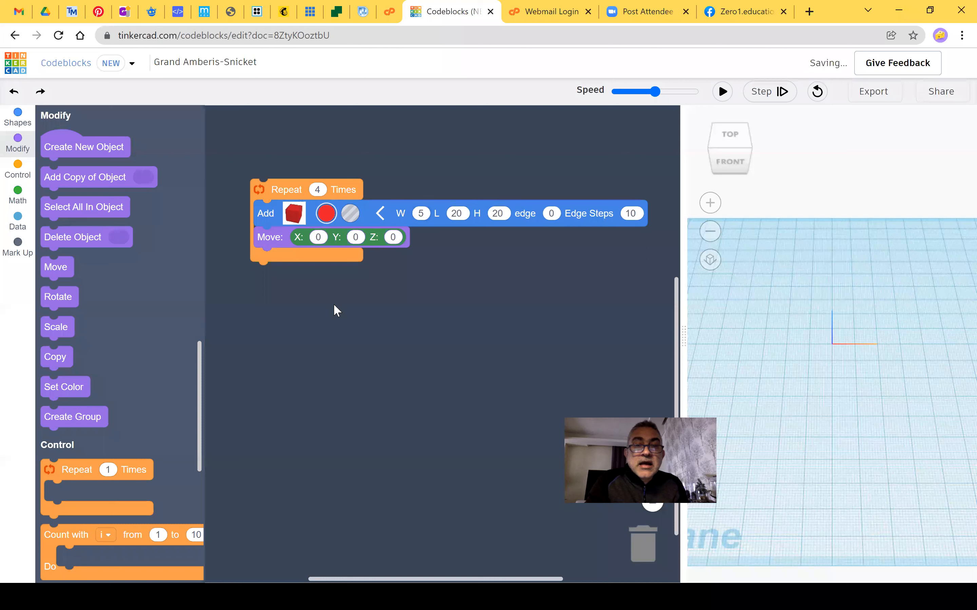
Set the Move block's X value to 7 and run the code to preview the result.
click(318, 237)
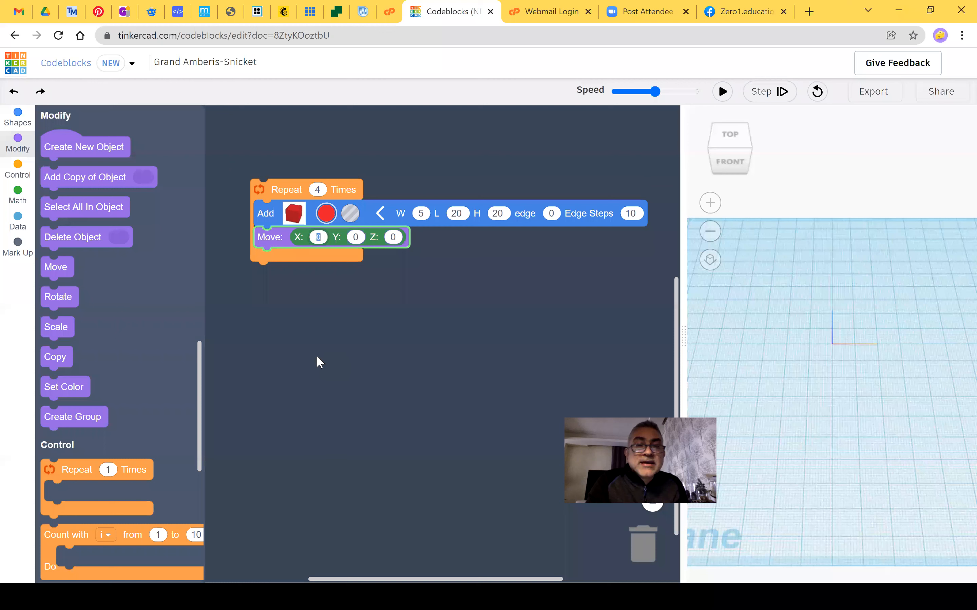
text(7)
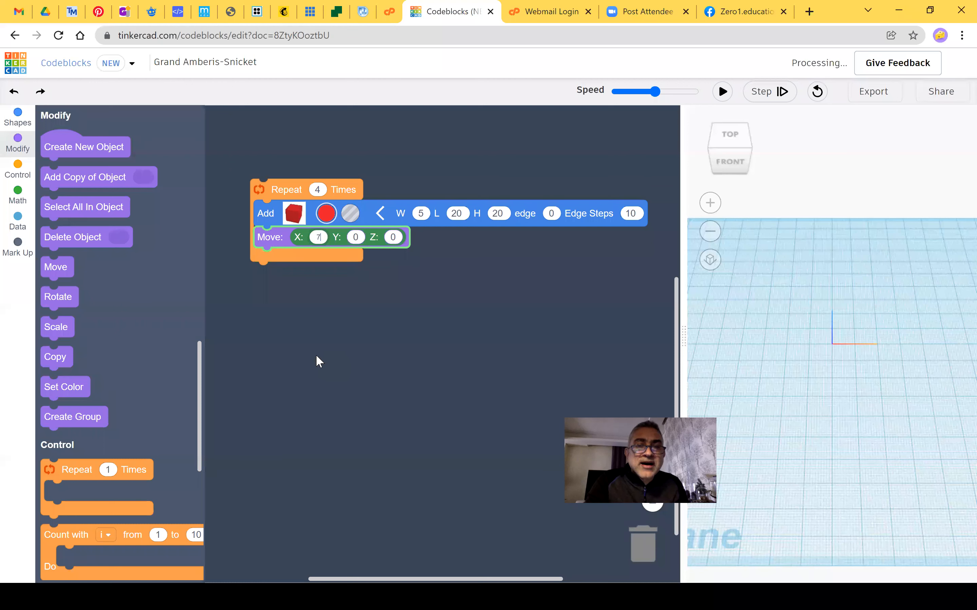
click(316, 354)
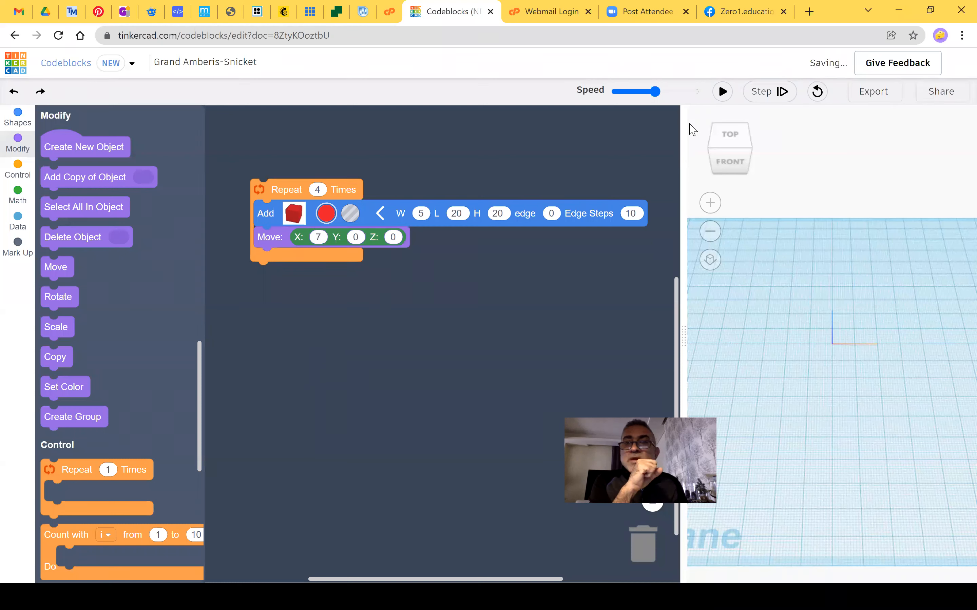
click(711, 106)
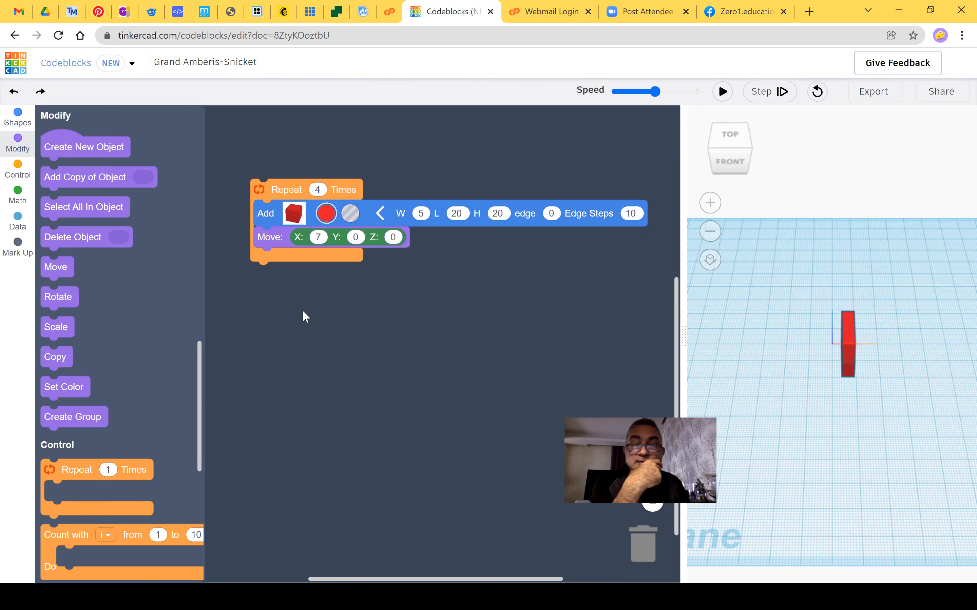
Set the Move block's Y value to 7 and run the code again.
click(355, 237)
text(7)
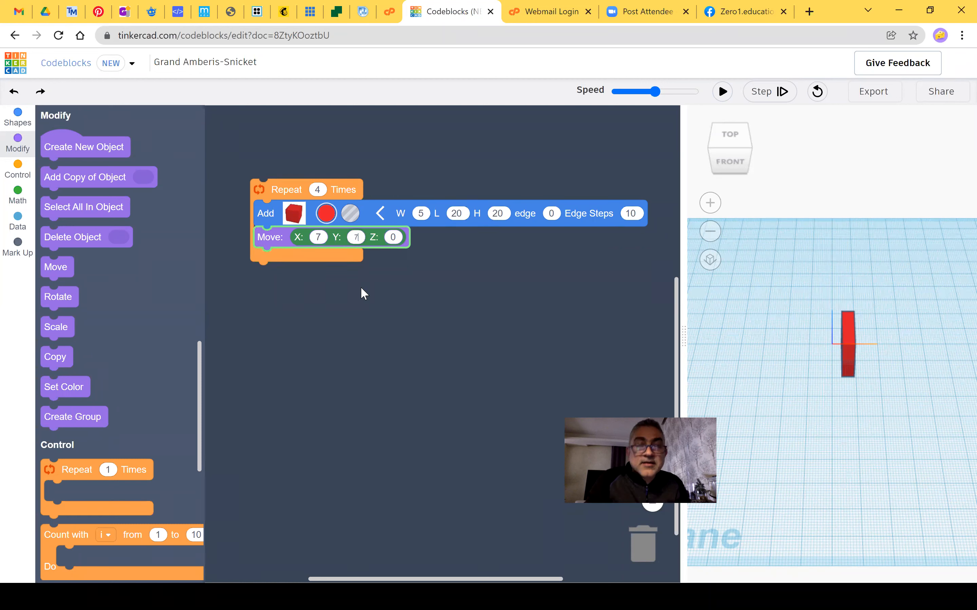
click(372, 318)
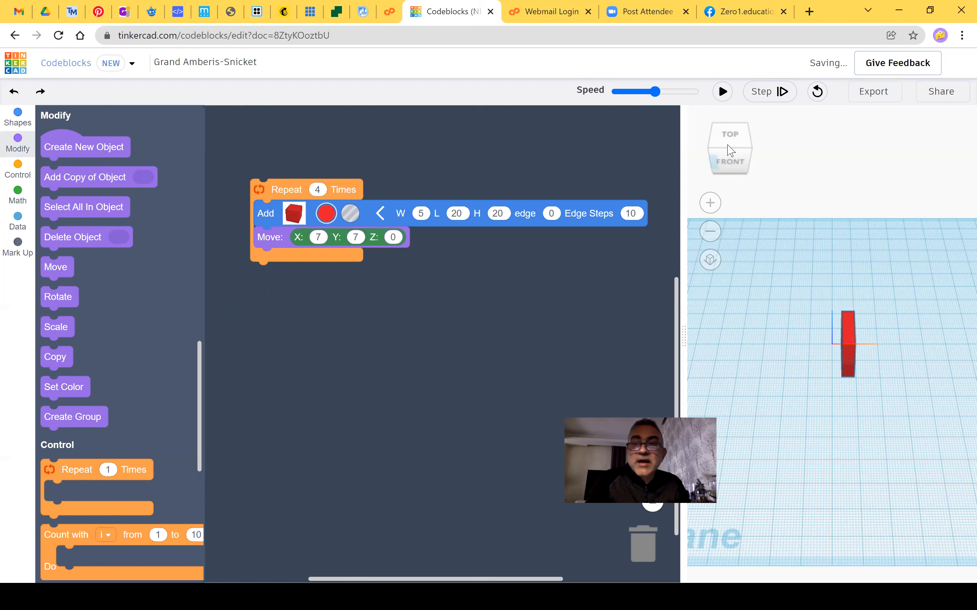
click(723, 92)
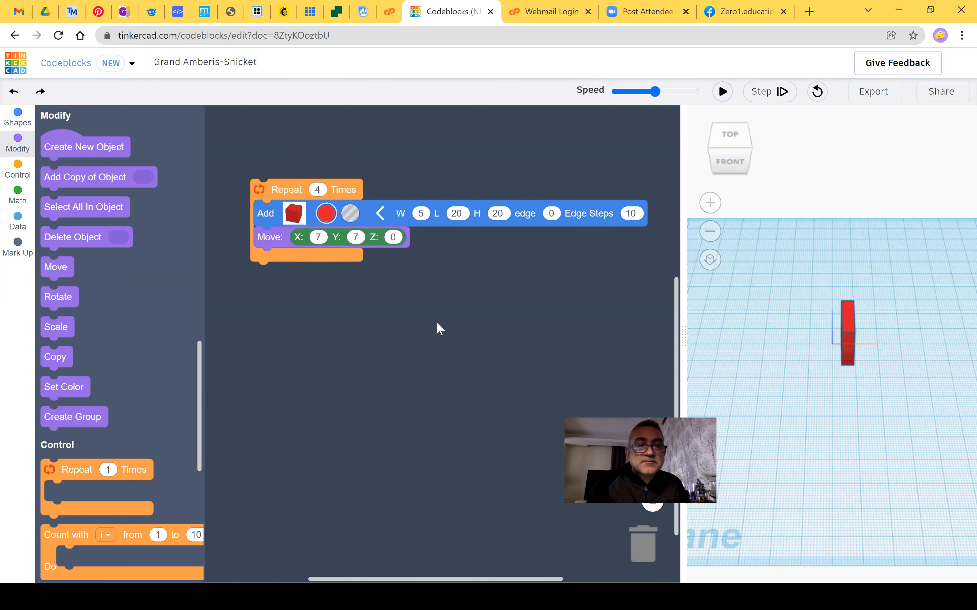
click(12, 220)
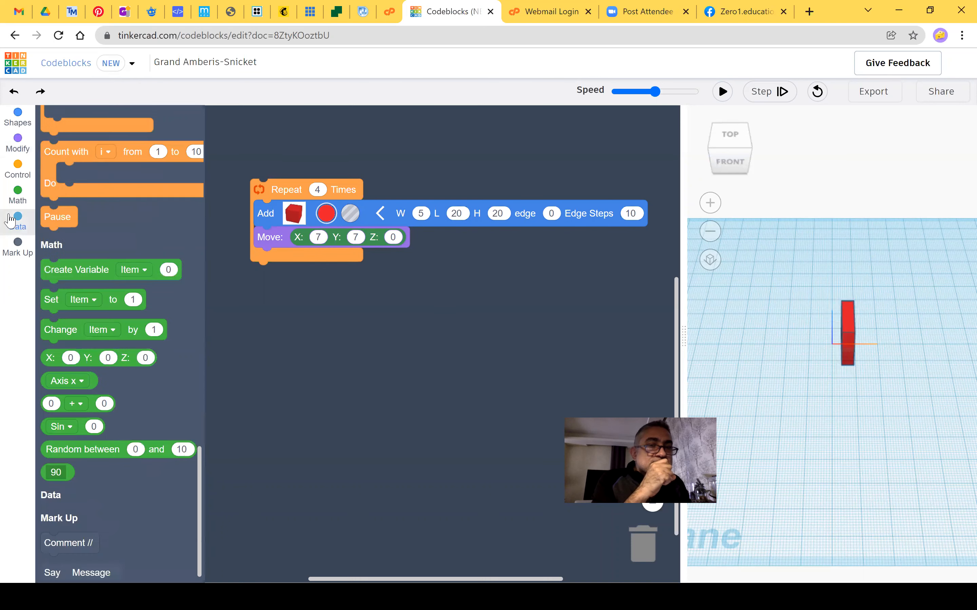
click(13, 221)
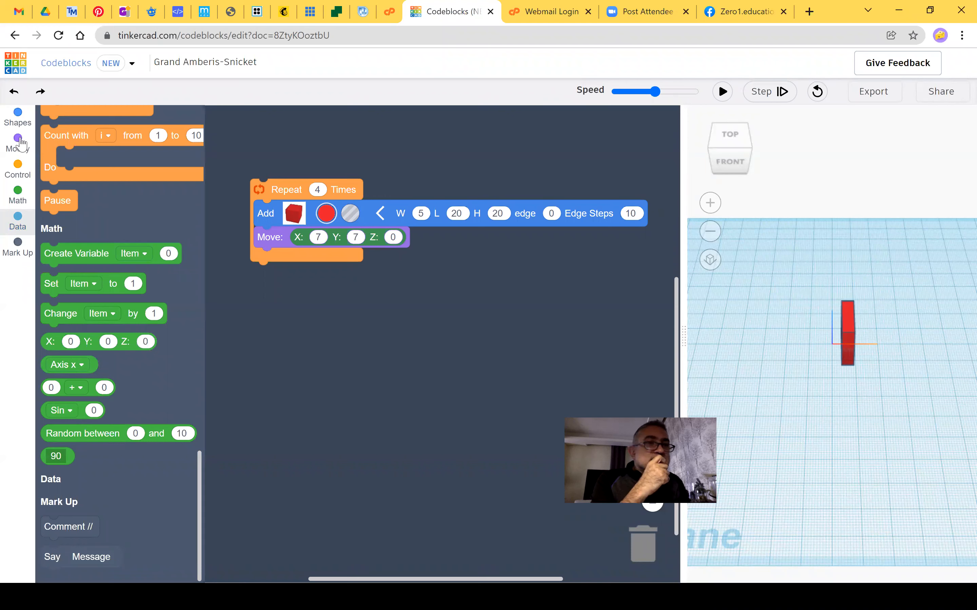
click(17, 121)
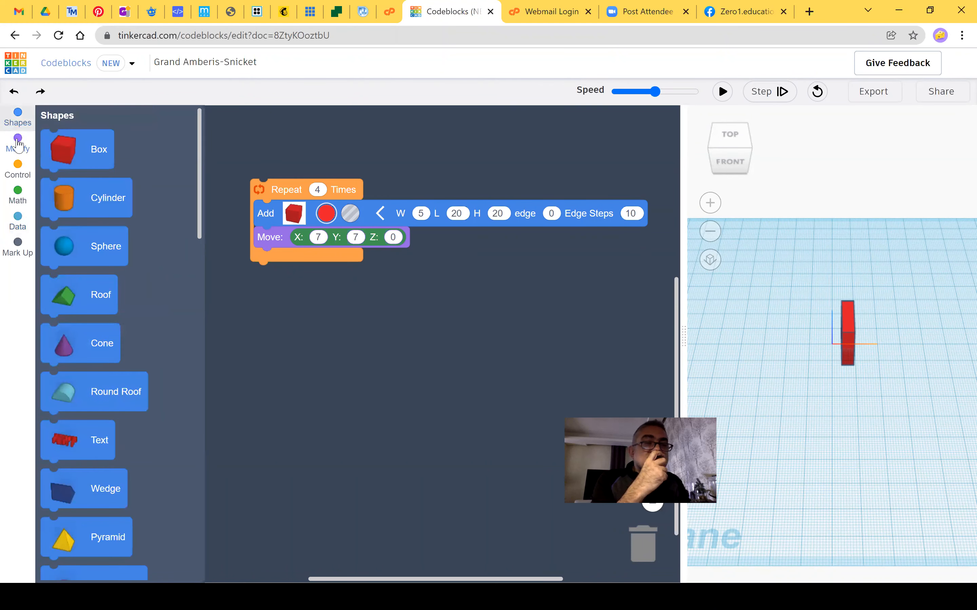
click(18, 144)
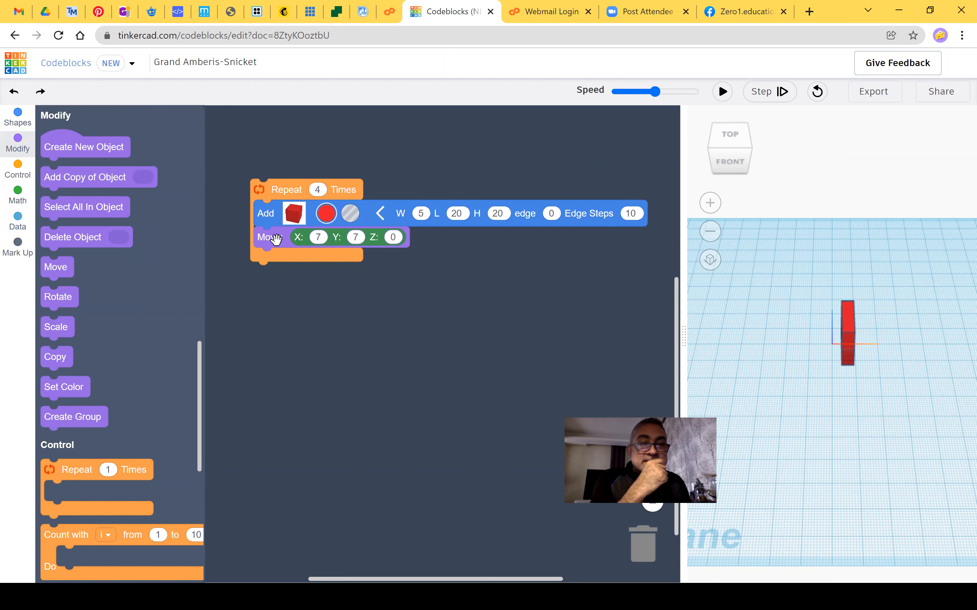
Add a second Box block below the Move block in the loop, expand its size parameters and colour it orange.
click(18, 121)
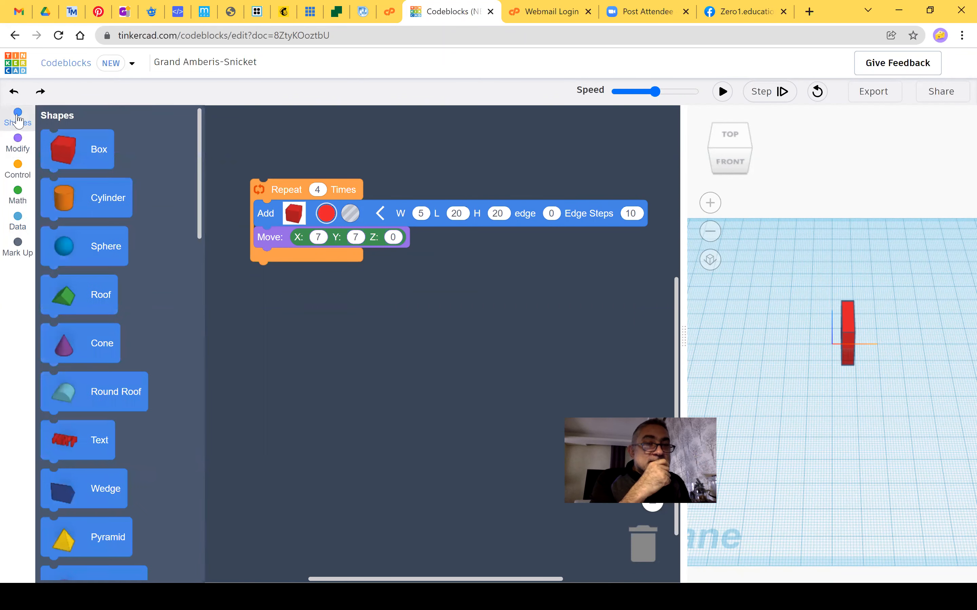
drag(77, 149, 272, 266)
click(390, 267)
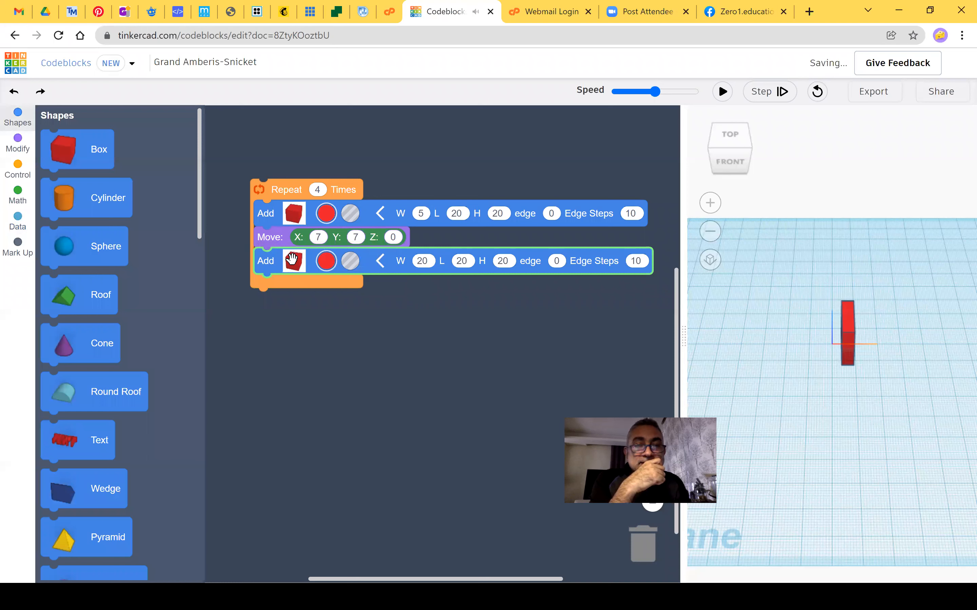
click(325, 262)
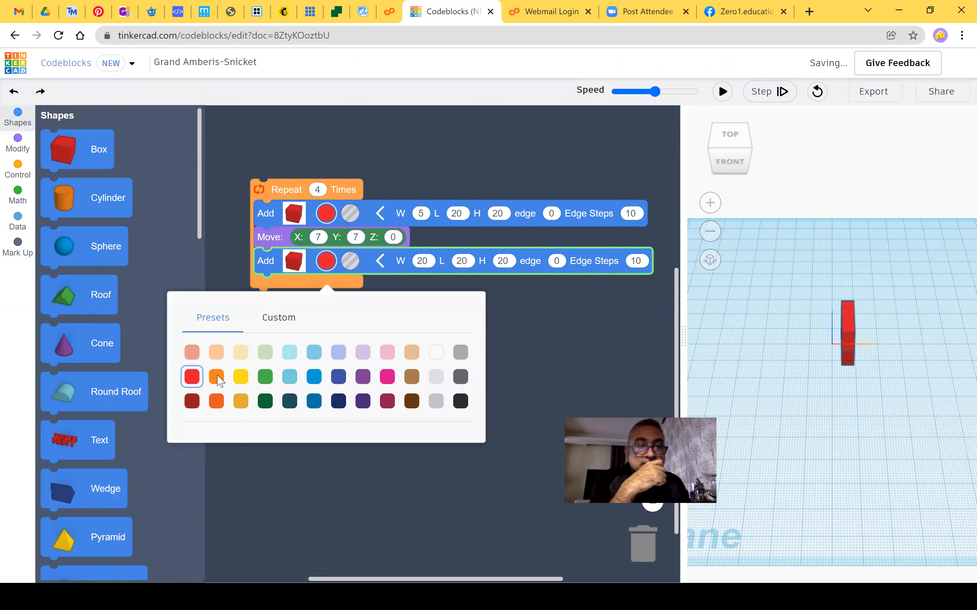
click(216, 377)
click(520, 113)
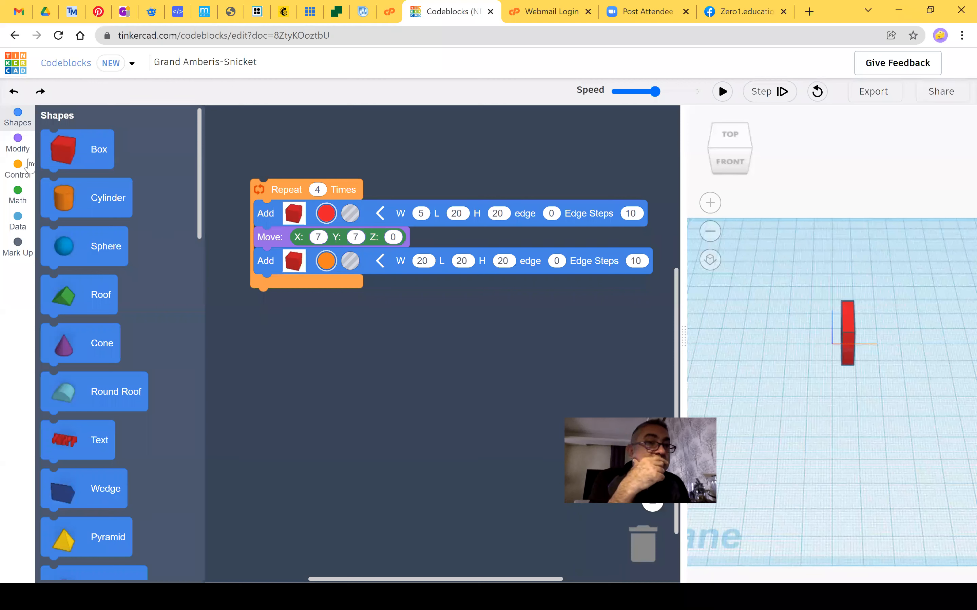
click(19, 147)
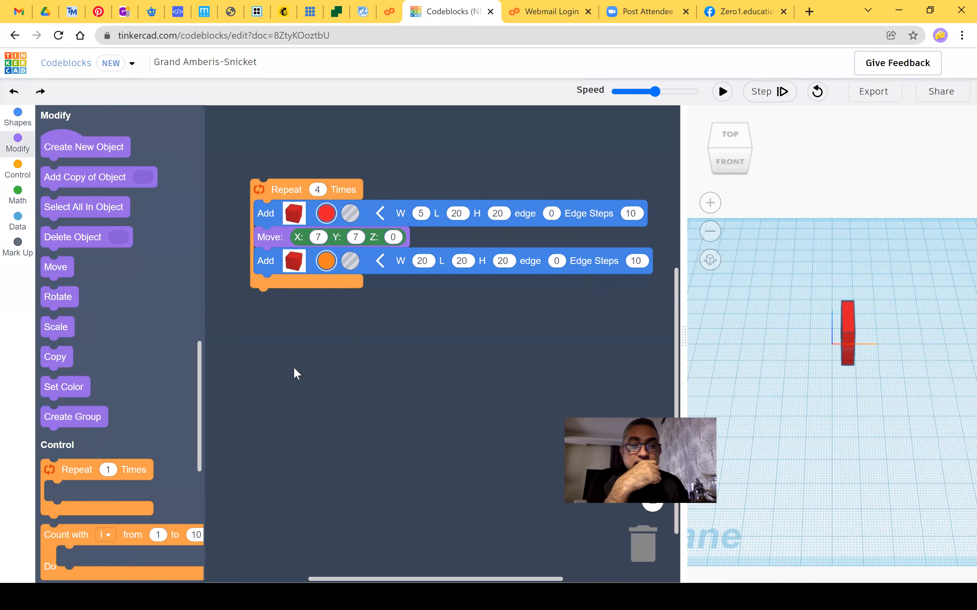
Duplicate the Move block with the box block below it, and place the copied Move block after the orange box in the loop.
click(264, 237)
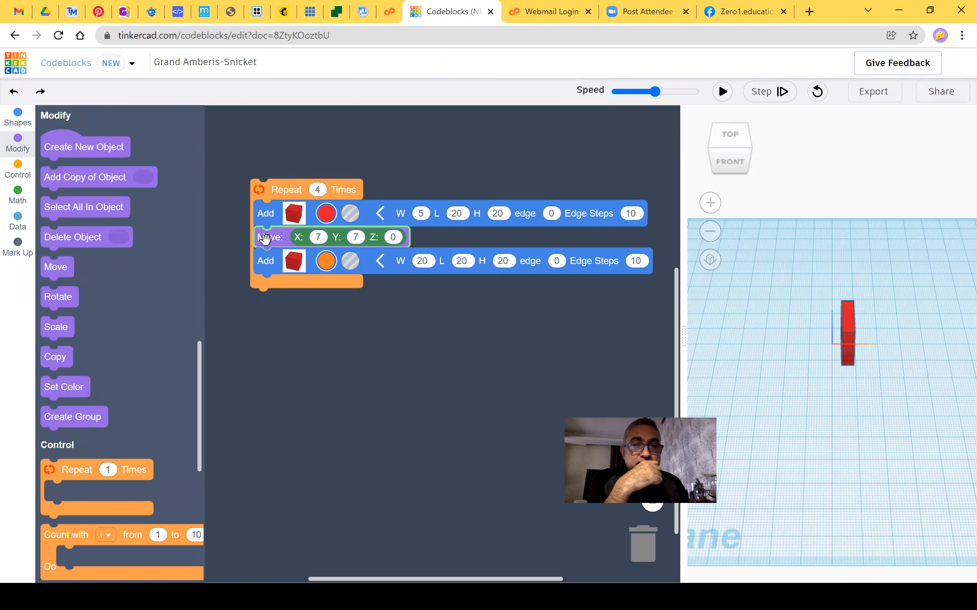
right_click(265, 237)
click(281, 251)
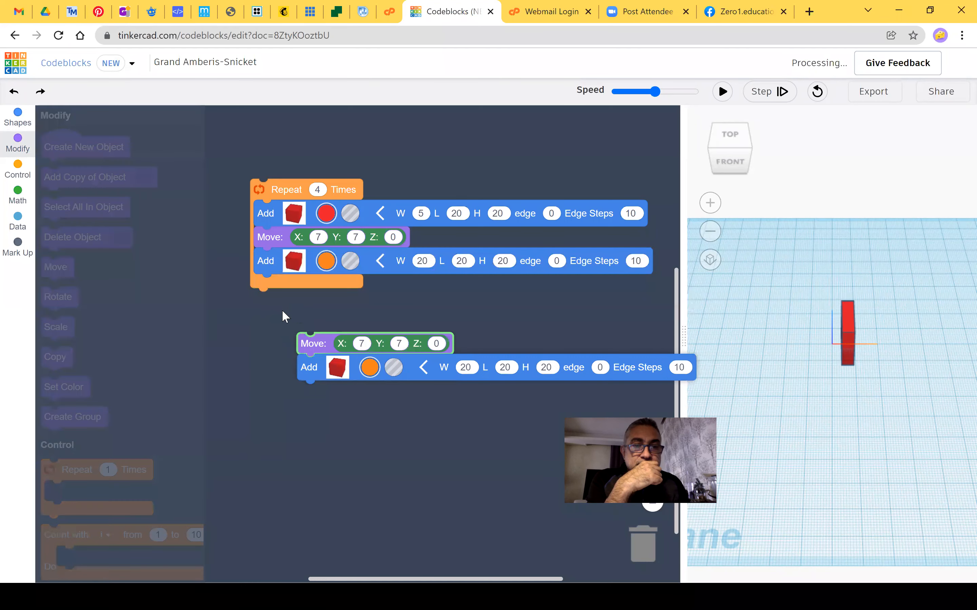
drag(260, 279, 99, 365)
drag(269, 299, 276, 279)
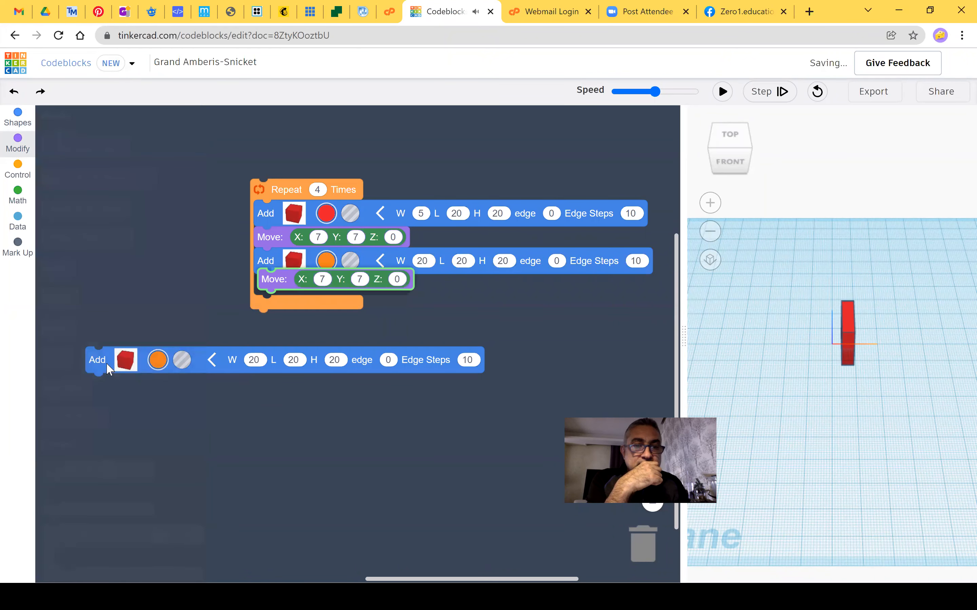
Delete the leftover duplicate of the orange Box block lying outside the repeat loop.
drag(270, 365, 225, 418)
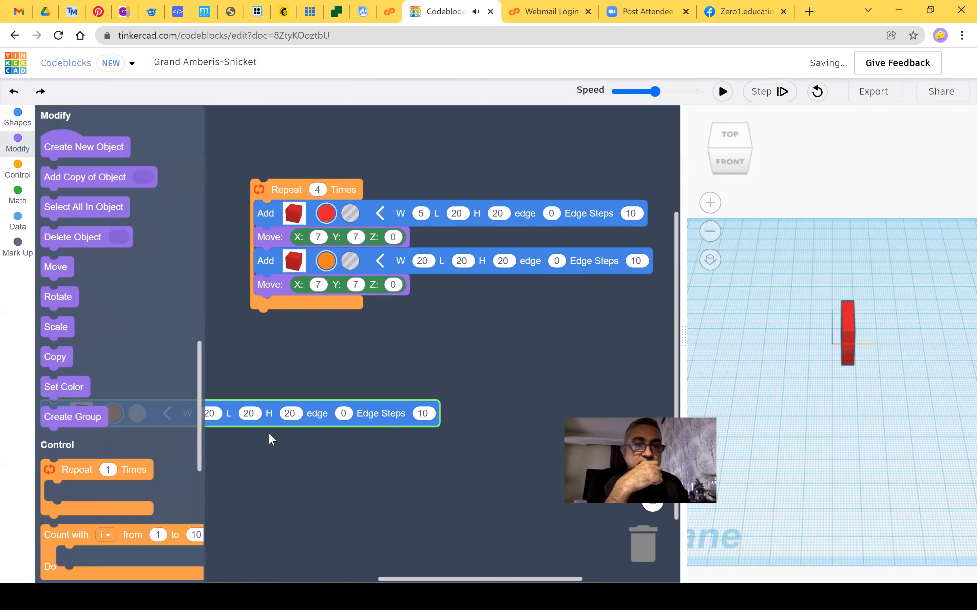
drag(238, 364, 410, 394)
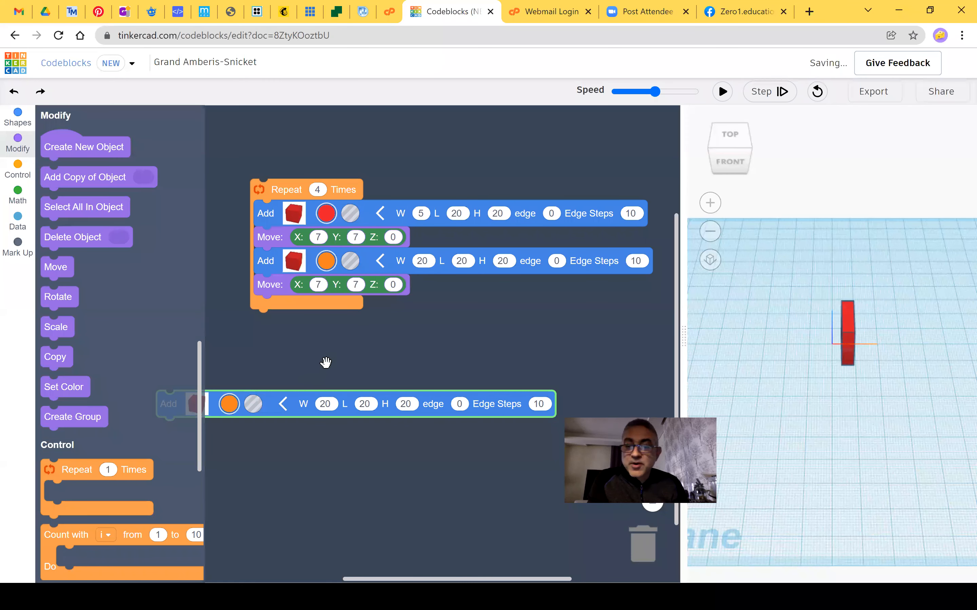
right_click(236, 377)
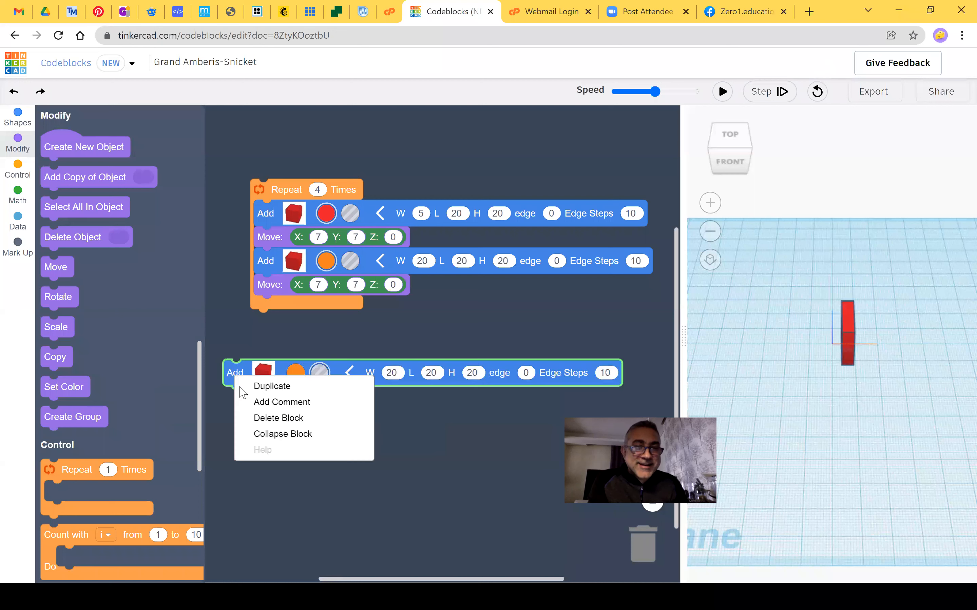
click(278, 463)
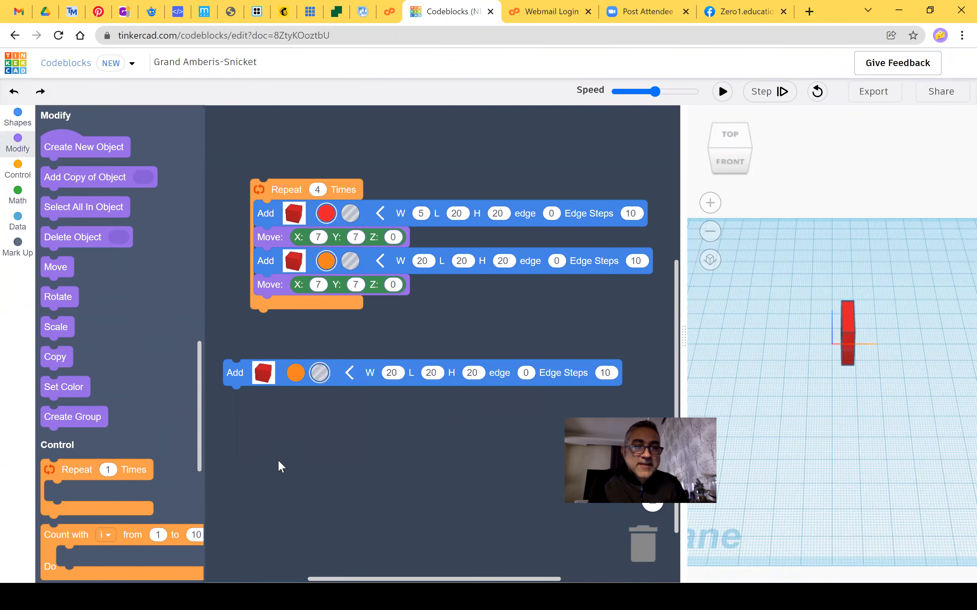
key(Delete)
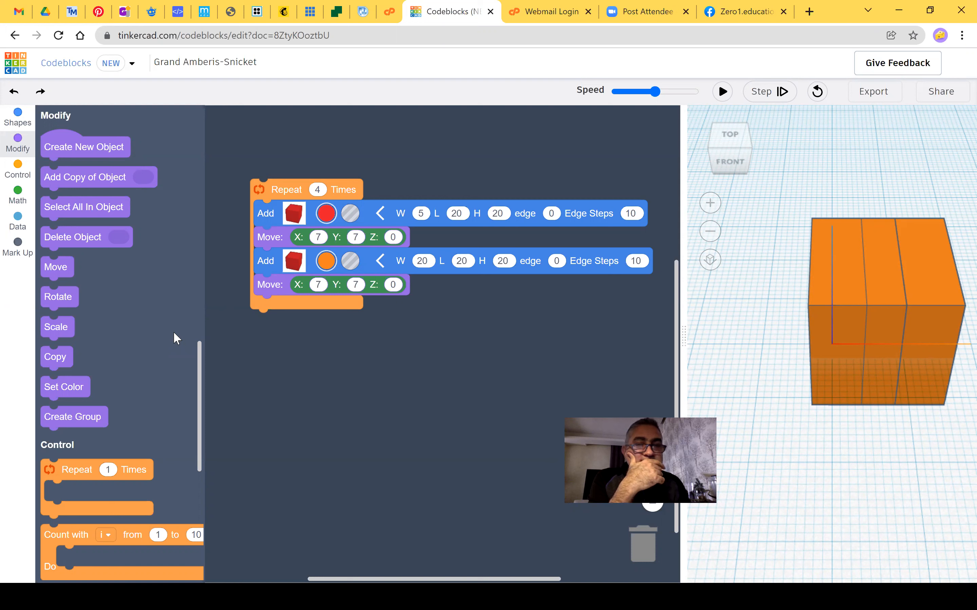
drag(55, 327, 189, 311)
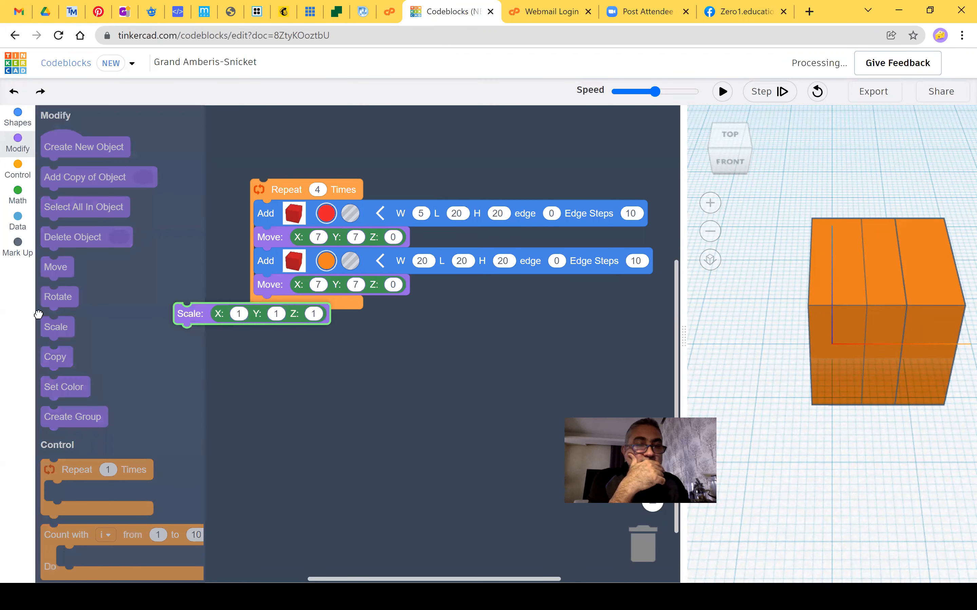
key(Delete)
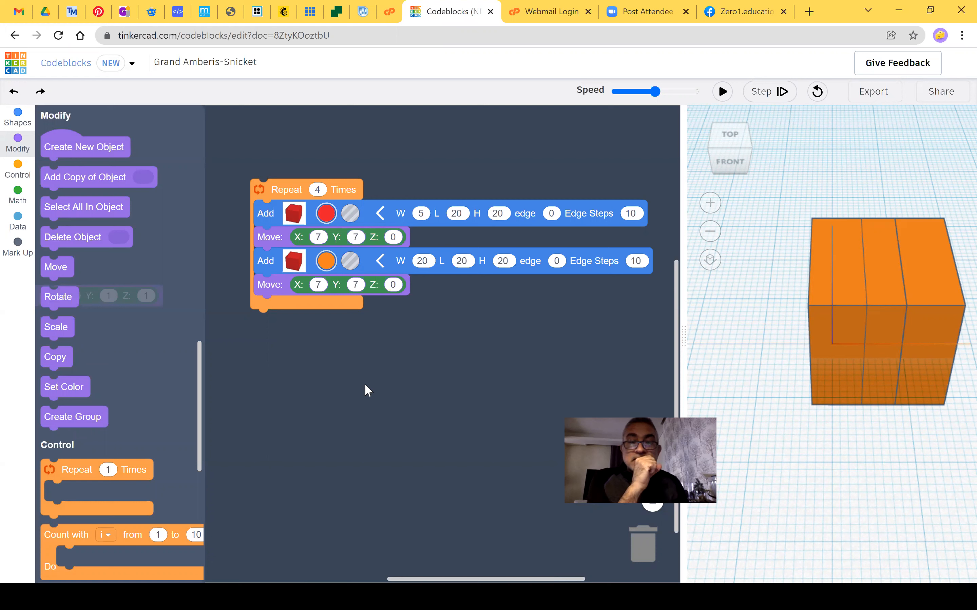
scroll(113, 432, down, 5)
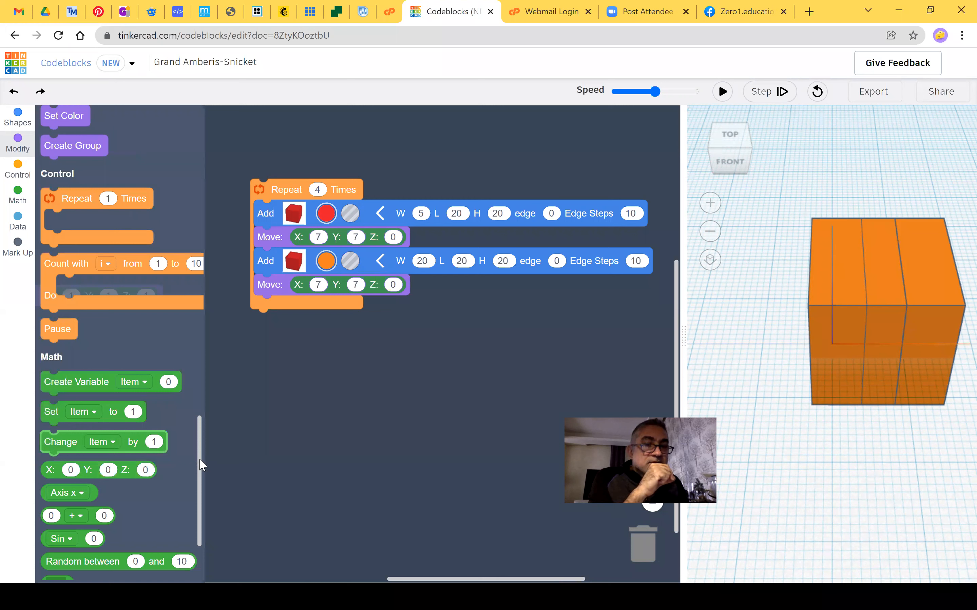
scroll(194, 388, up, 5)
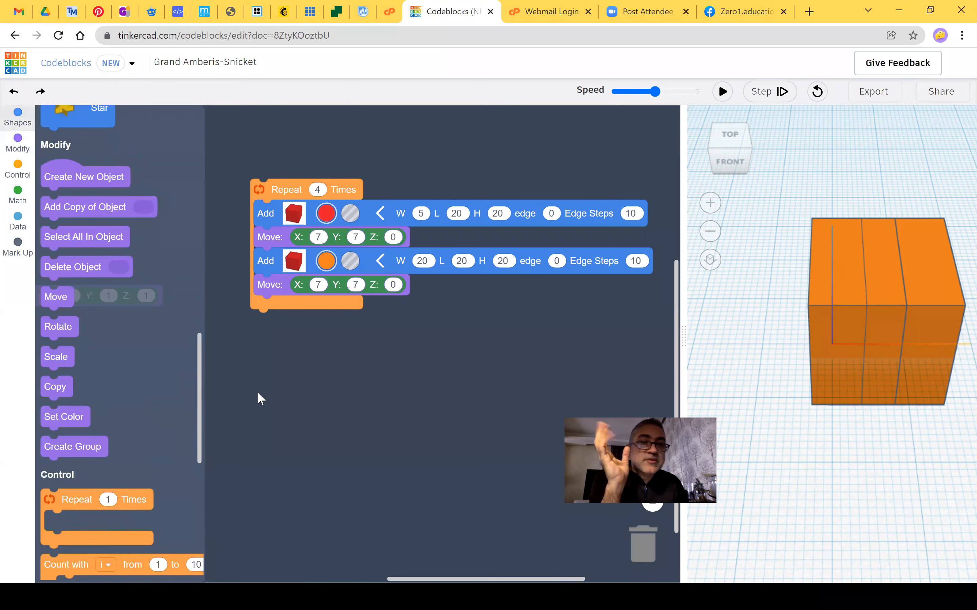